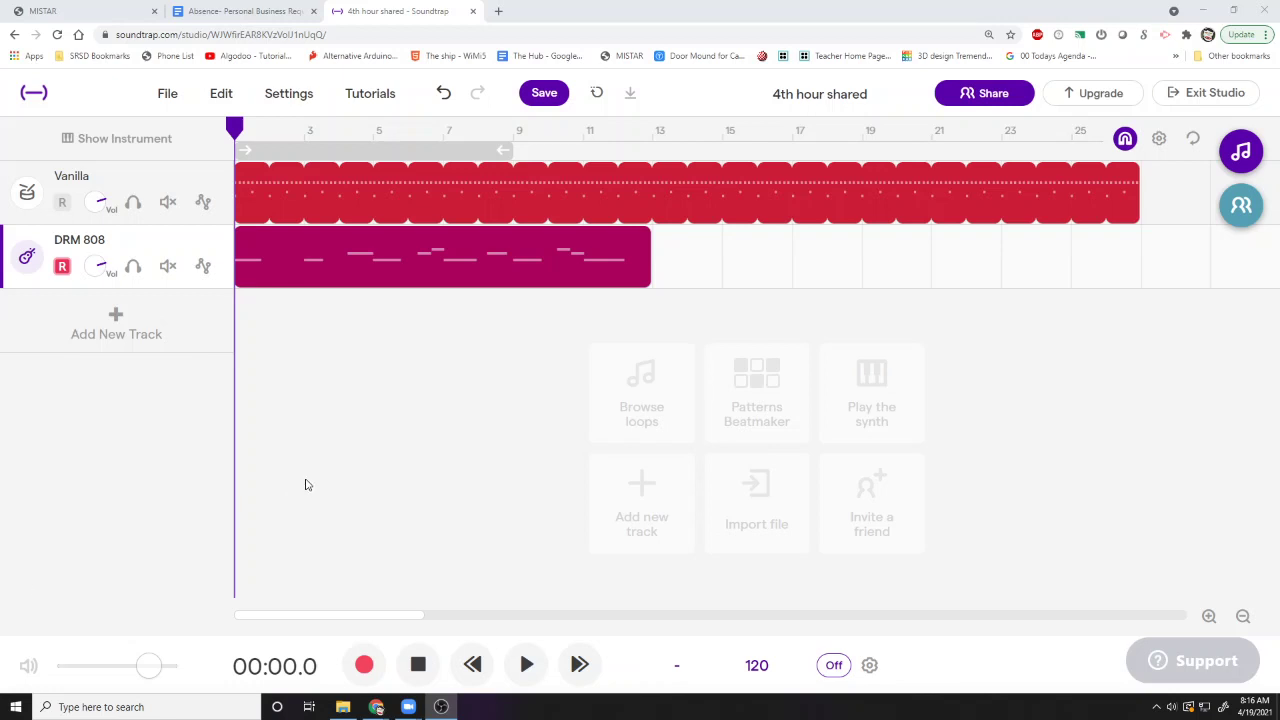
# - Open the DRM 808 bass clip in the piano roll and zoom in on its notes
pyautogui.moveTo(253, 258)
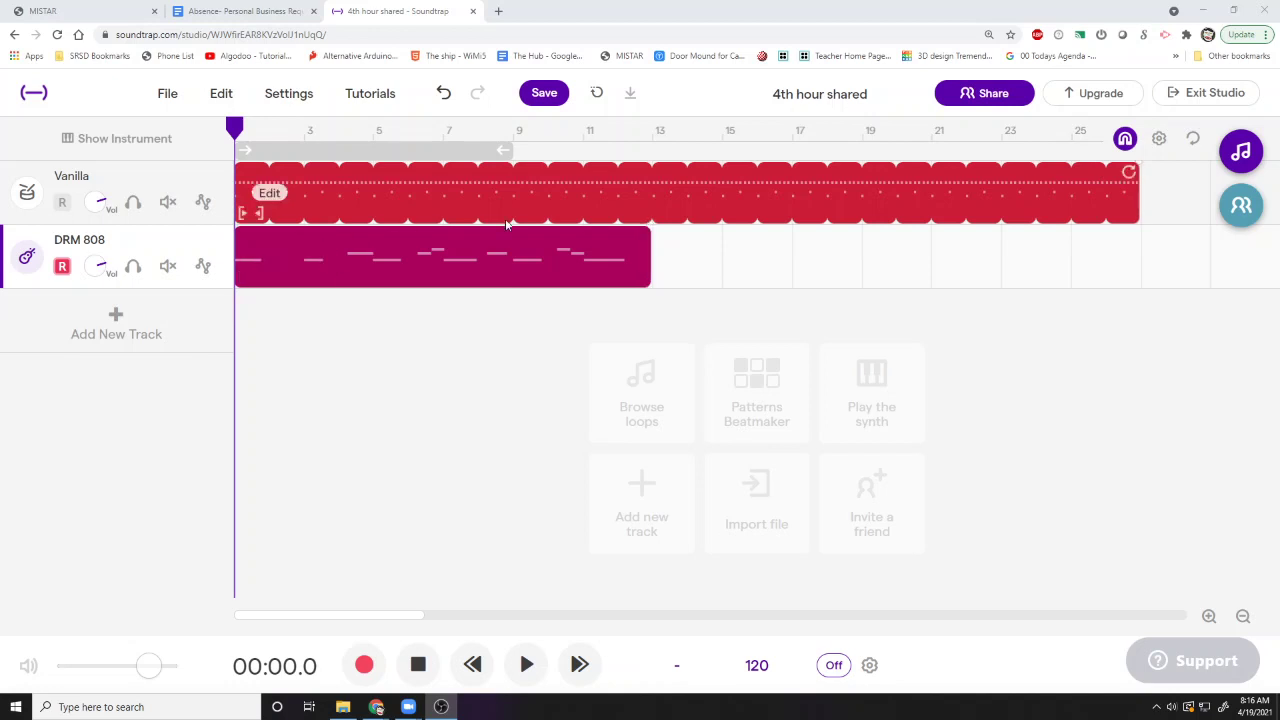
pyautogui.click(350, 261)
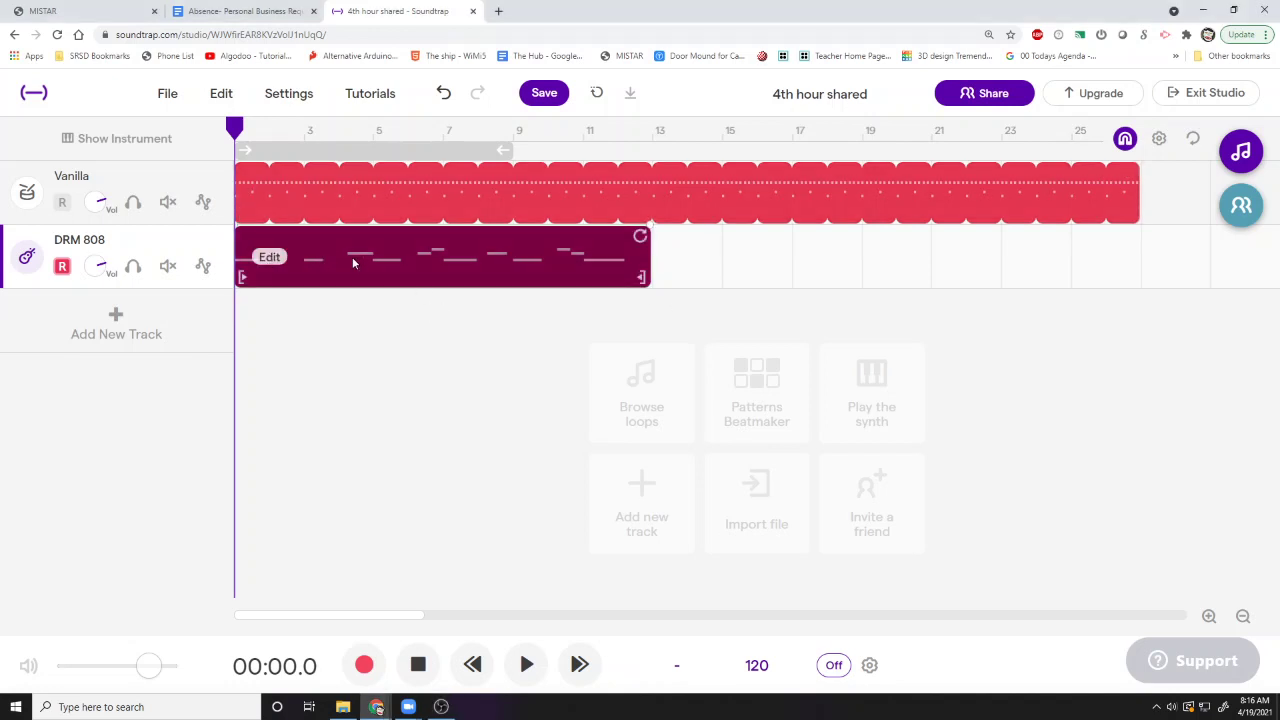
pyautogui.doubleClick(352, 259)
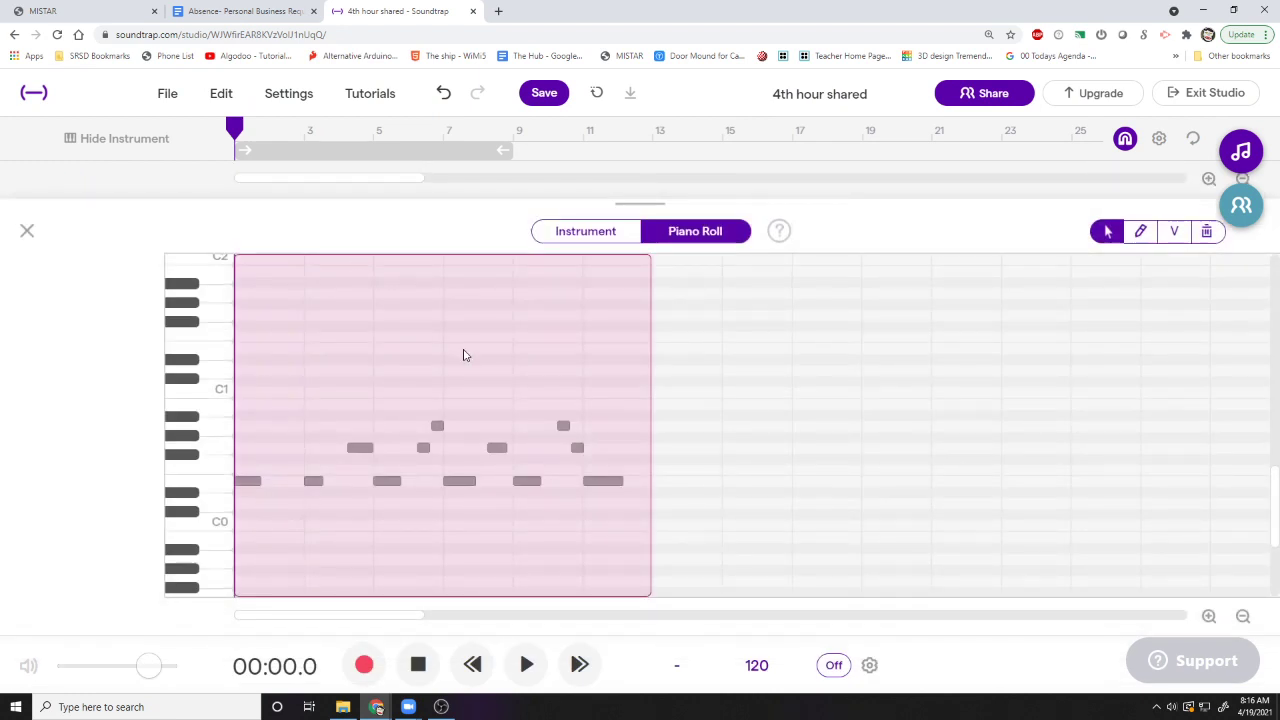
pyautogui.click(1208, 616)
pyautogui.click(1208, 616)
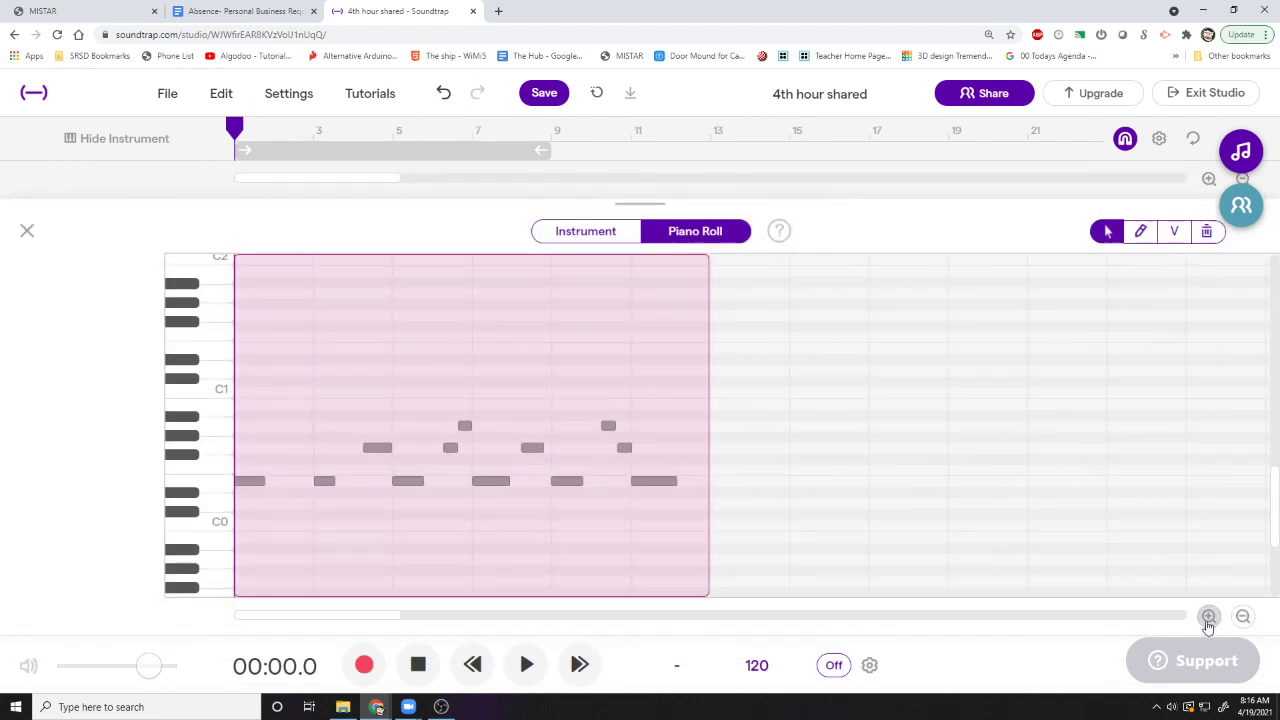
pyautogui.click(1208, 616)
pyautogui.click(1208, 616)
pyautogui.click(1208, 617)
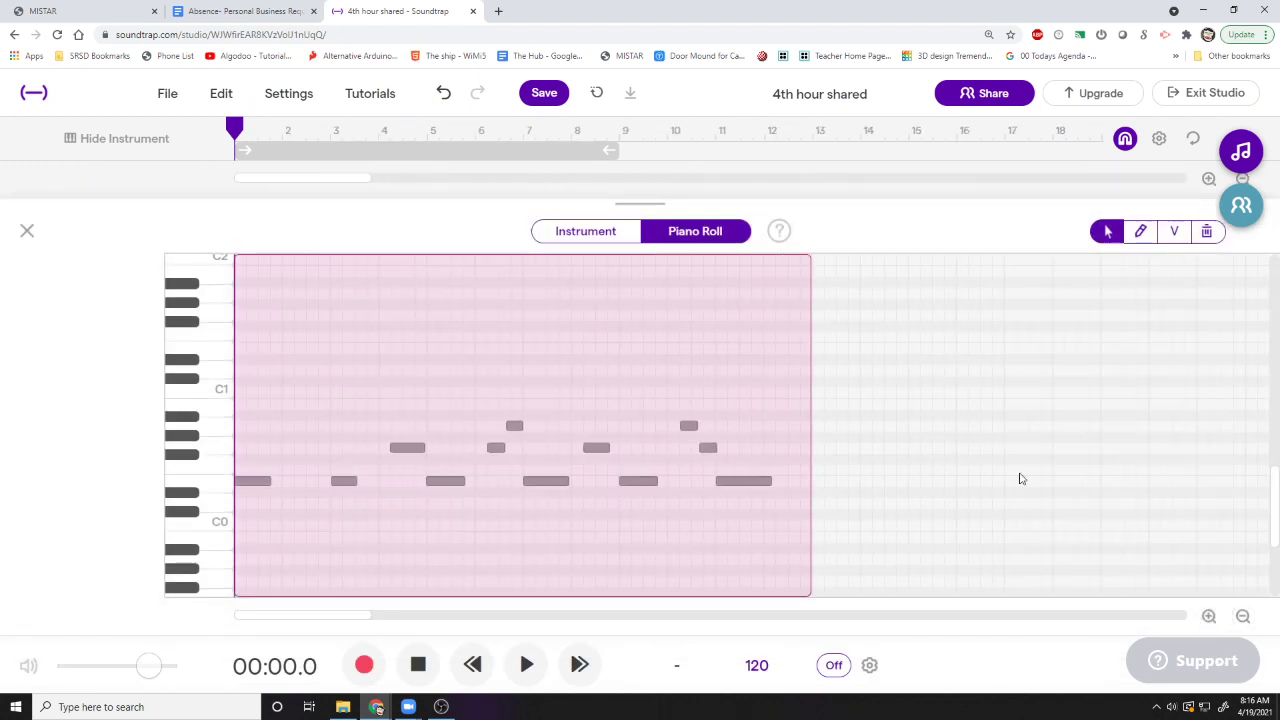
pyautogui.scroll(-1, 1021, 479)
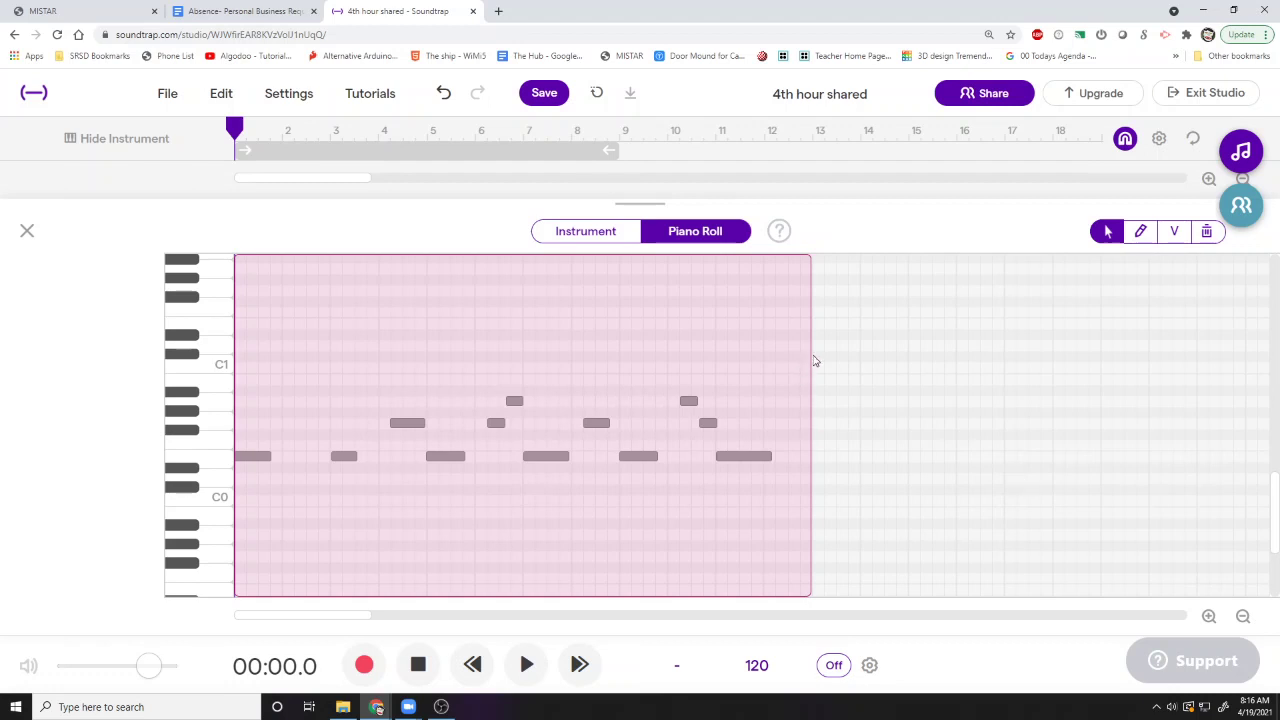
# - Marquee-select all twelve bass notes and bring up the Edit > Quantize options
pyautogui.click(752, 316)
pyautogui.rightClick(637, 331)
pyautogui.click(590, 328)
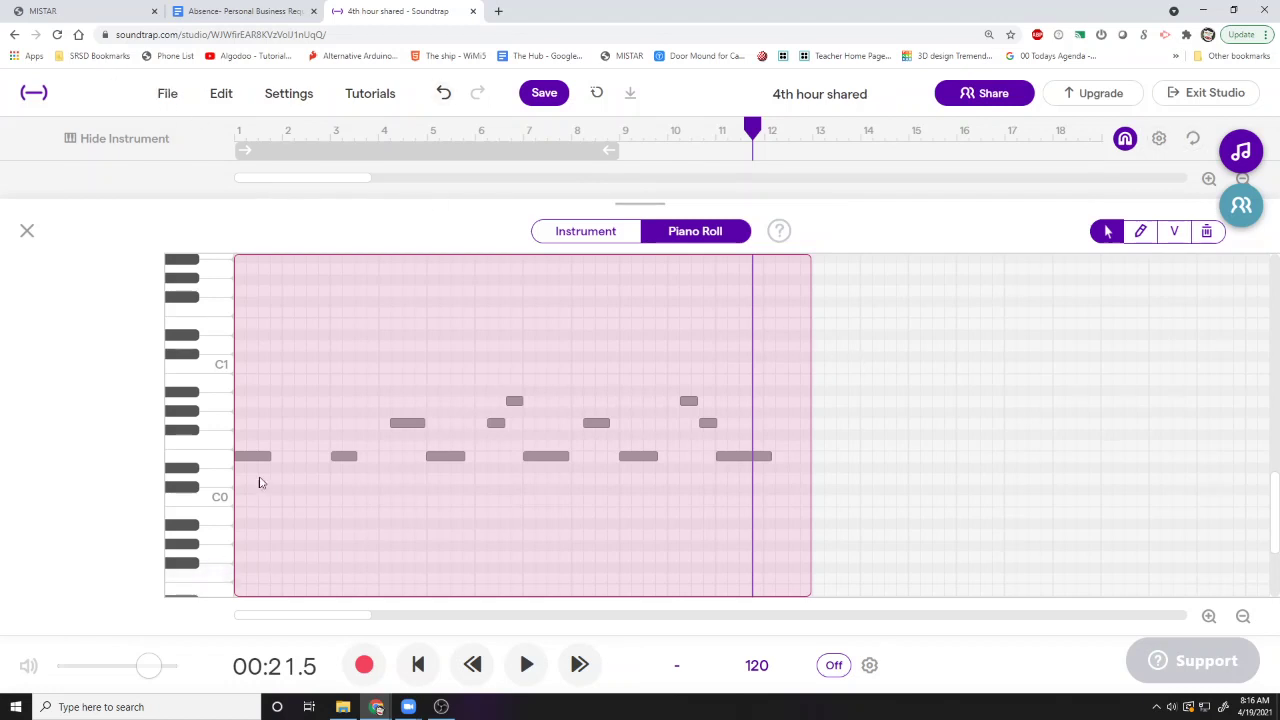
pyautogui.moveTo(257, 494); pyautogui.dragTo(776, 332)
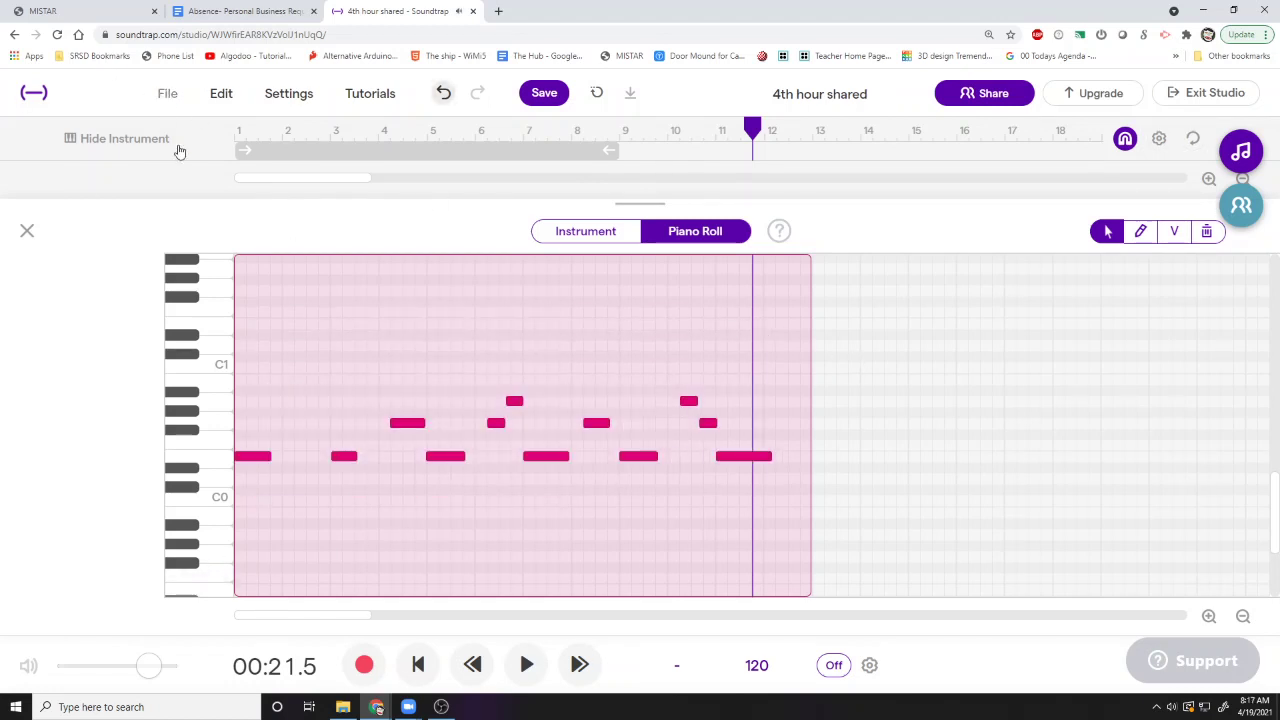
pyautogui.click(222, 95)
pyautogui.moveTo(337, 533)
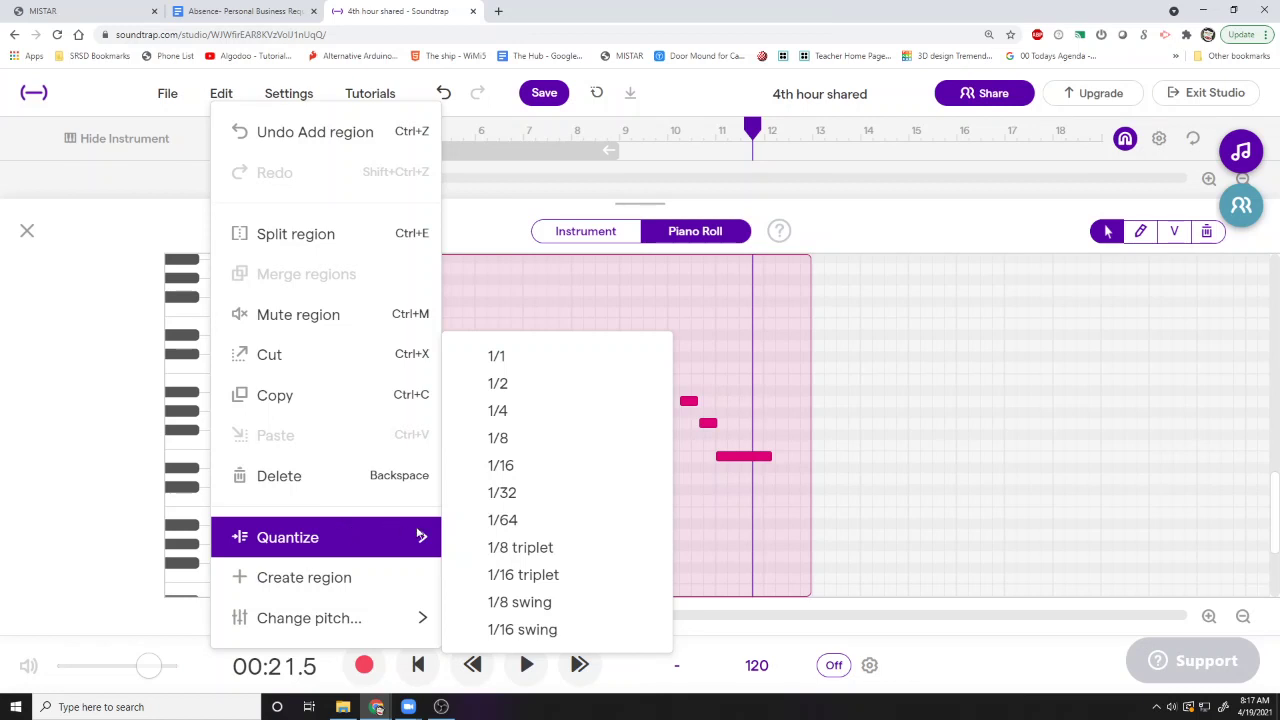
# - Snap the selected DRM 808 bass notes to 1/8, then clear the selection
pyautogui.click(420, 537)
pyautogui.click(420, 537)
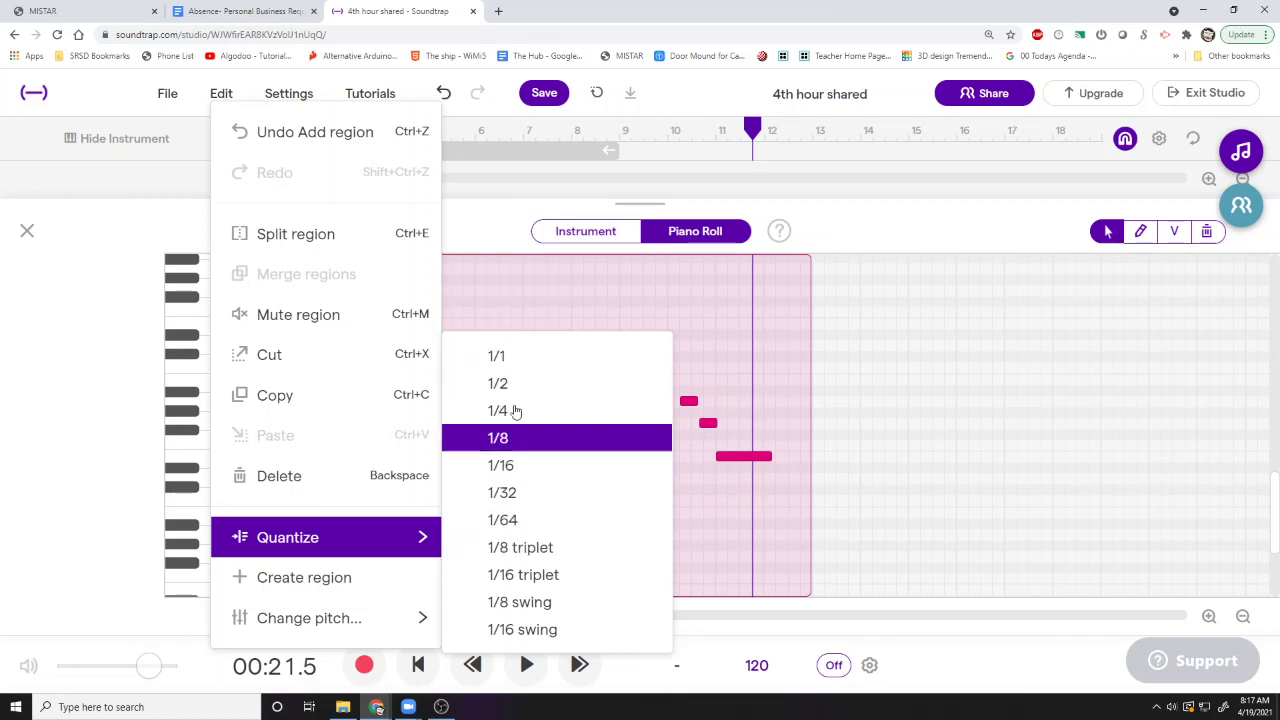
pyautogui.click(508, 437)
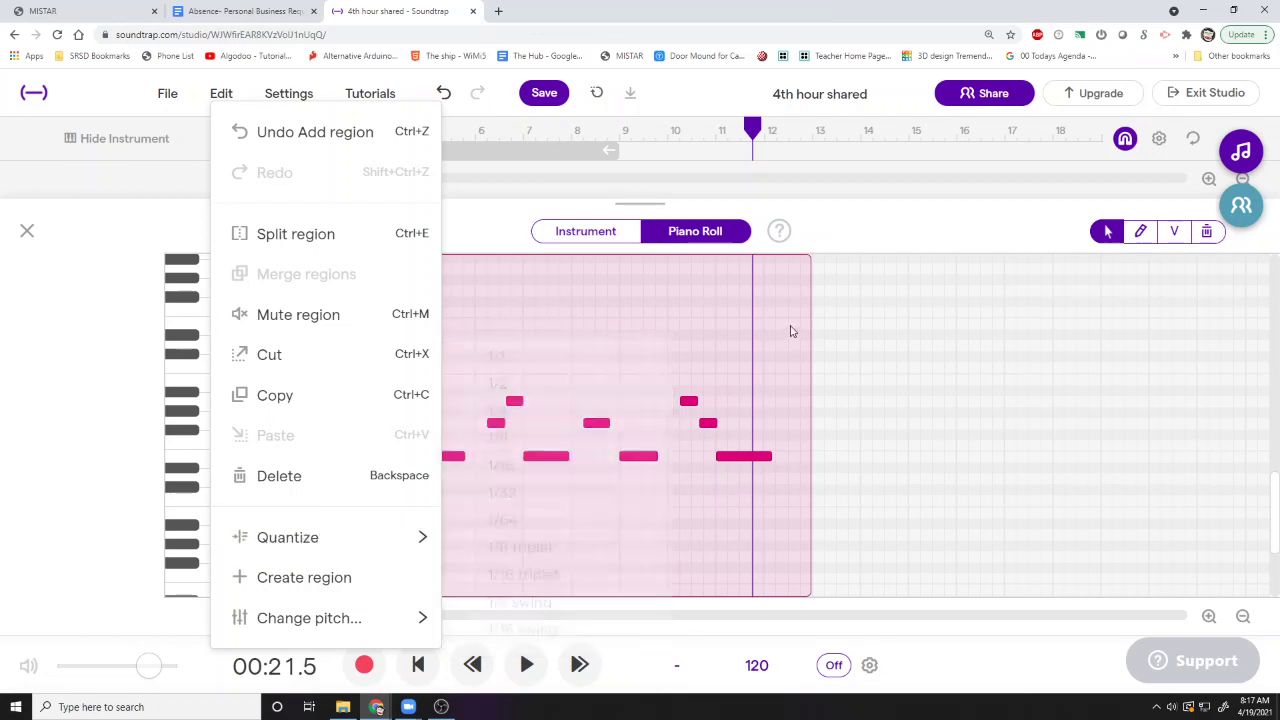
pyautogui.click(759, 345)
# - Clear the selection and drag a rectangle over all twelve quantized bass notes
pyautogui.click(805, 350)
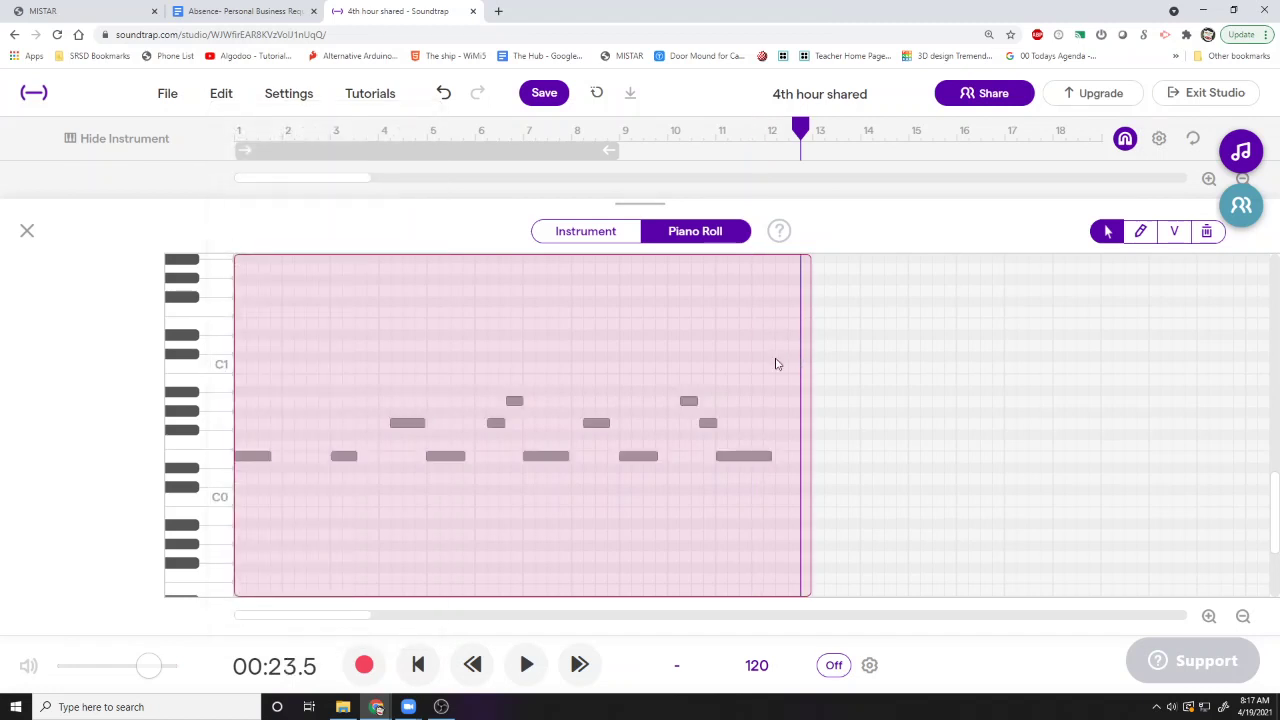
pyautogui.moveTo(792, 350); pyautogui.dragTo(210, 516)
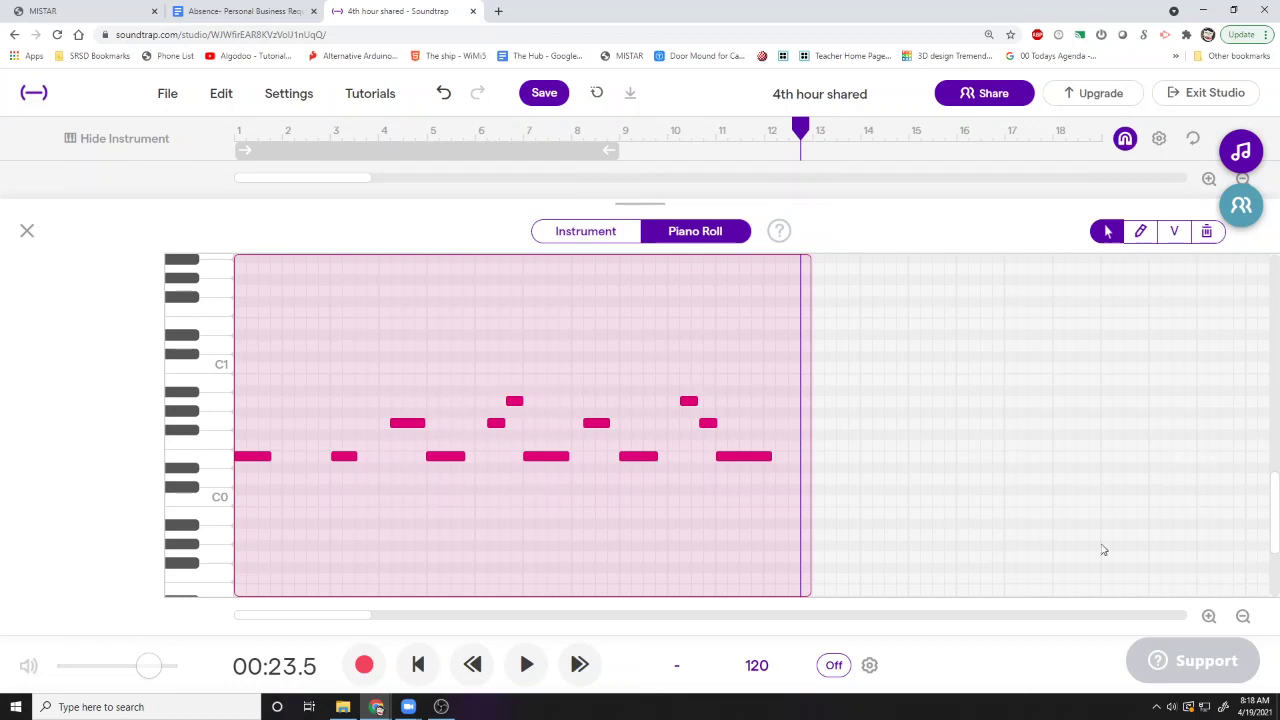
# - Zoom in around bar 10 and play the passage from just before bar 10.2
pyautogui.click(1208, 617)
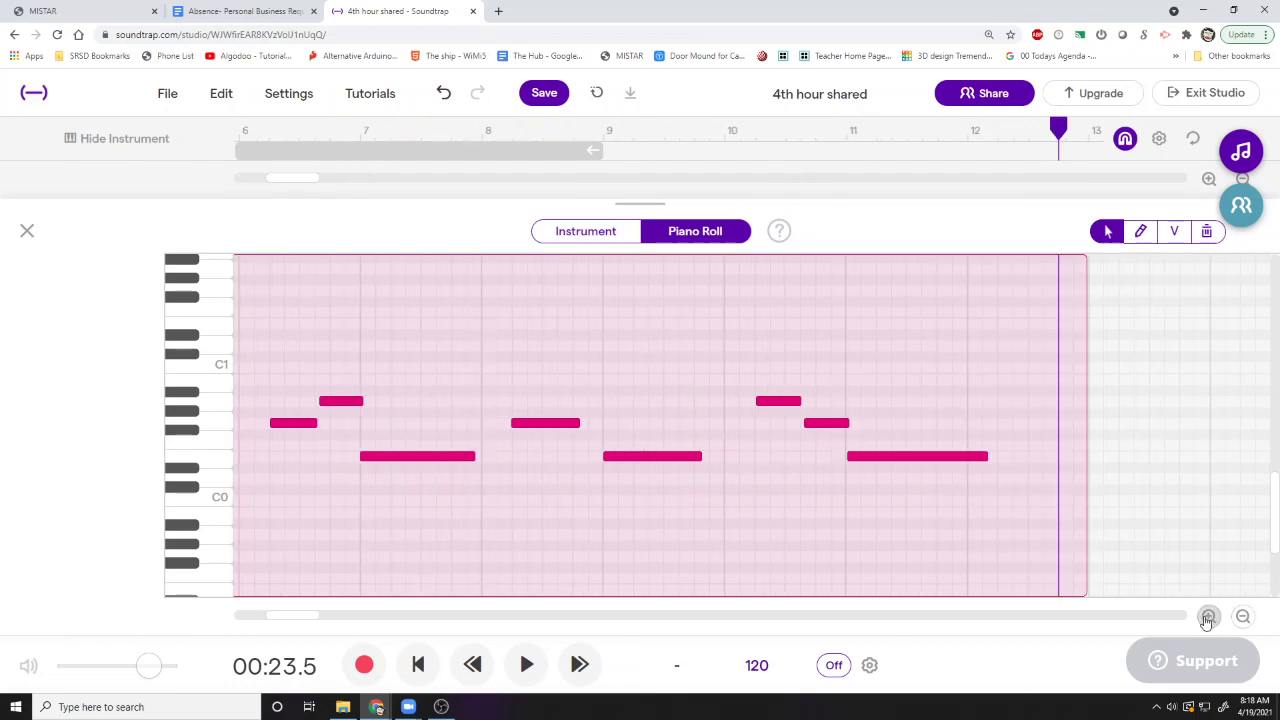
pyautogui.click(1208, 617)
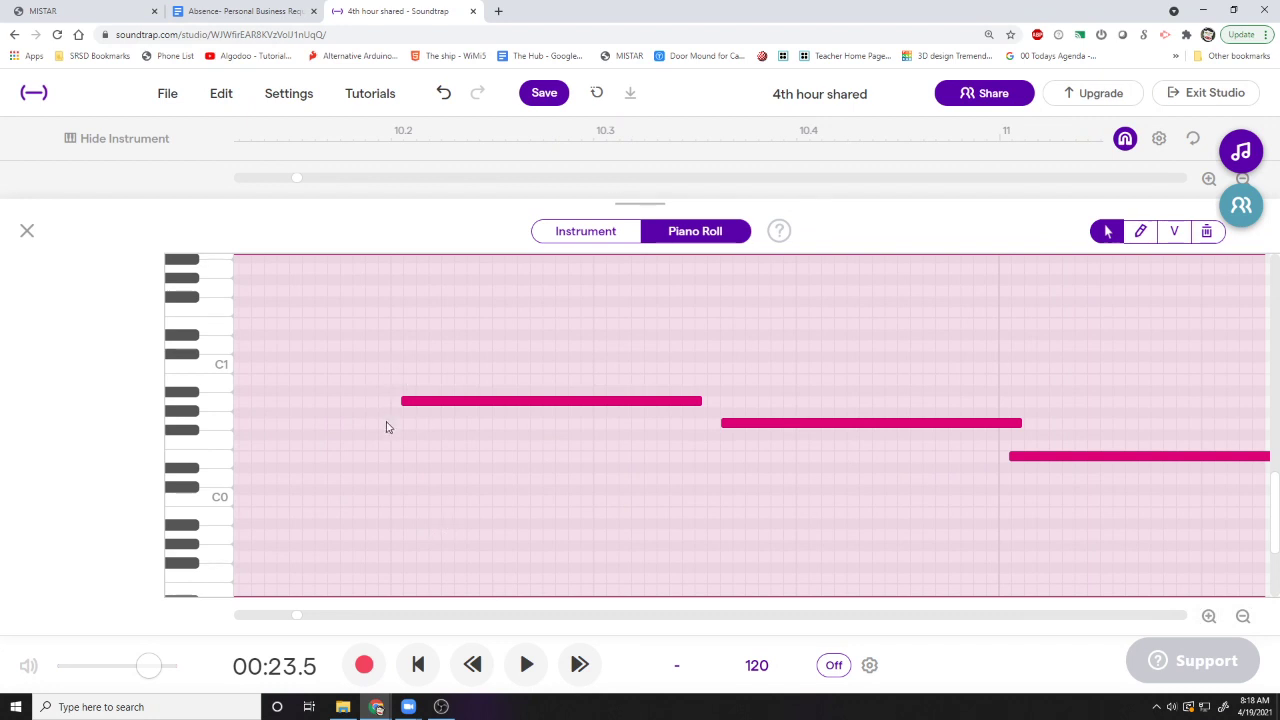
pyautogui.click(371, 331)
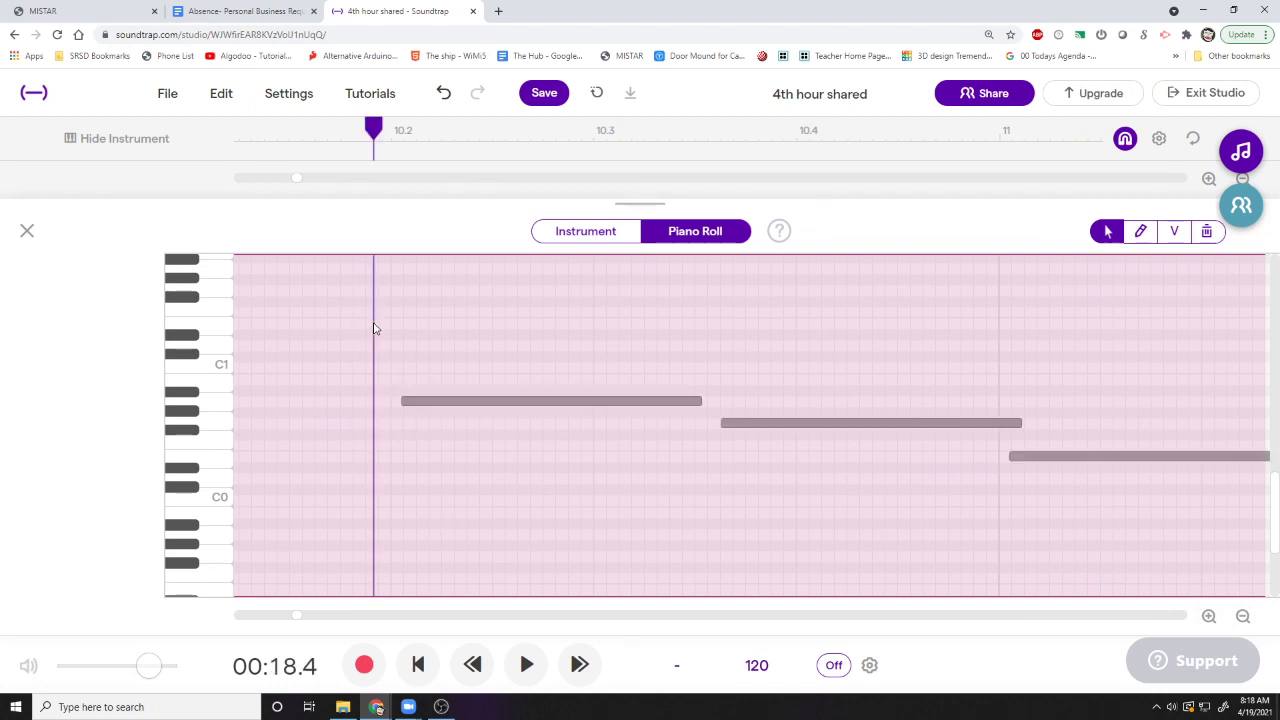
pyautogui.press('space')
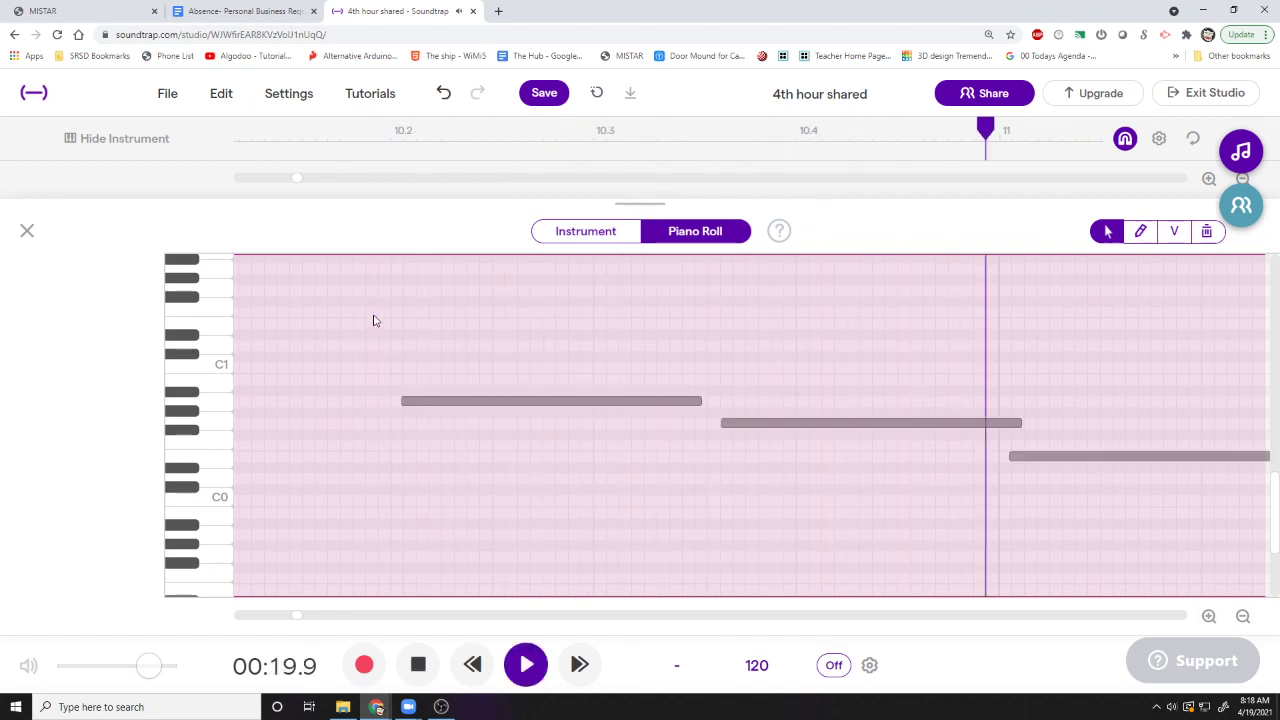
pyautogui.press('space')
# - Inspect individual notes, then select the three bass notes from bar 10 onward
pyautogui.click(1030, 458)
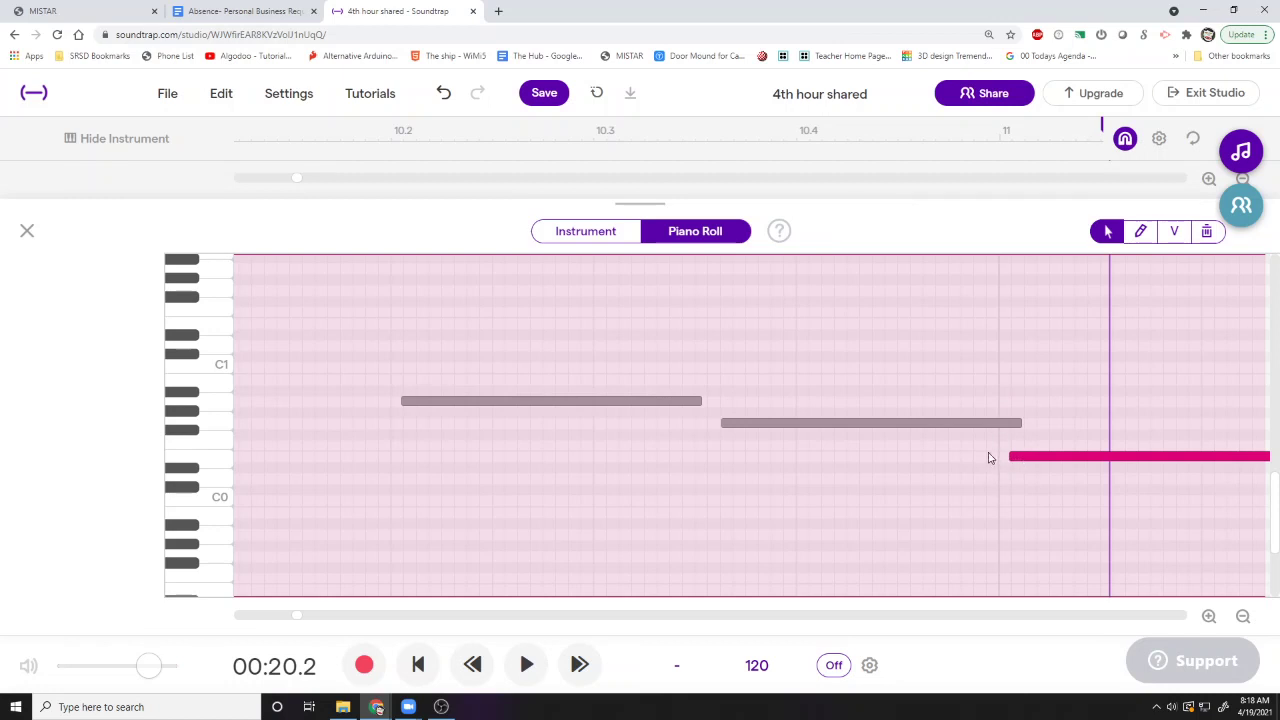
pyautogui.click(768, 425)
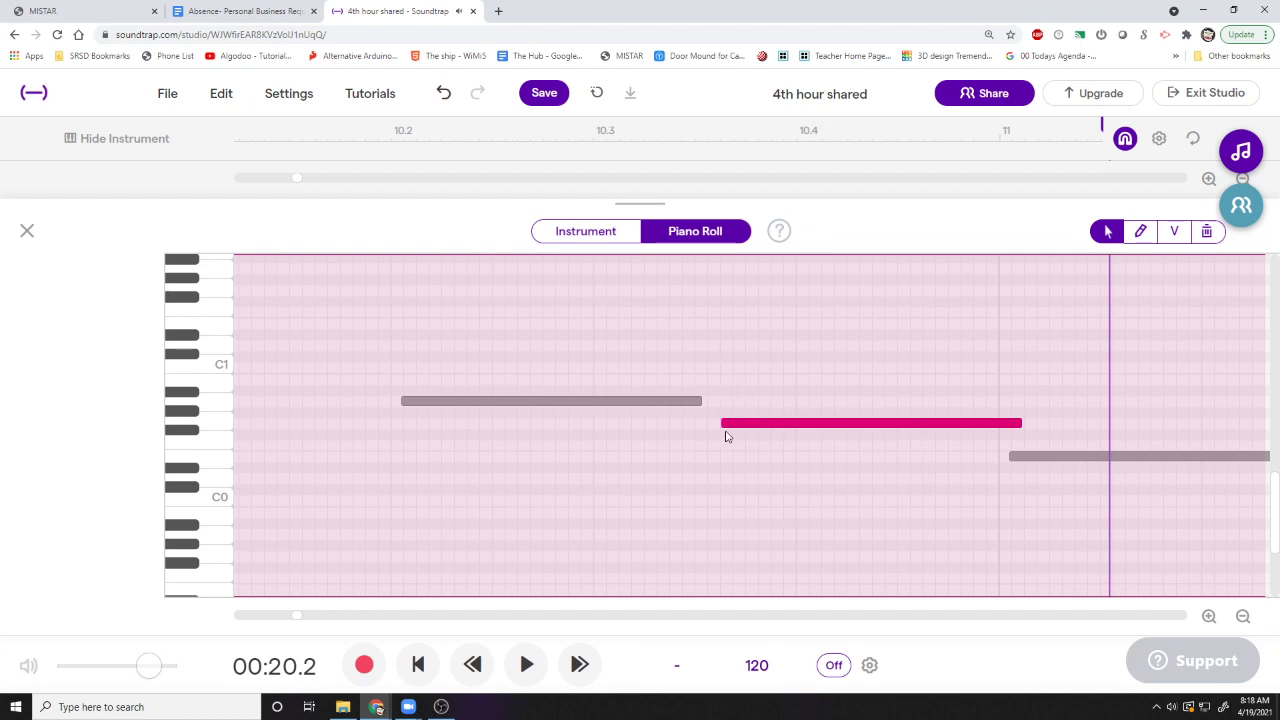
pyautogui.click(405, 363)
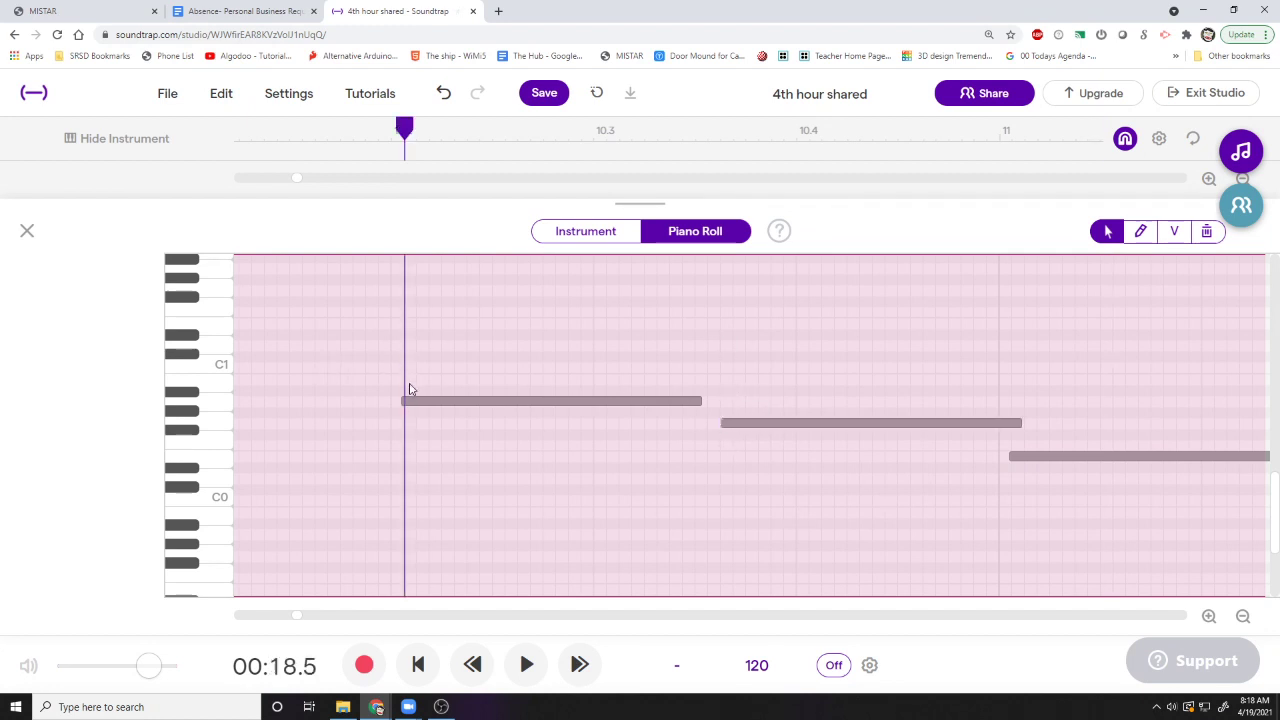
pyautogui.click(416, 412)
pyautogui.click(392, 367)
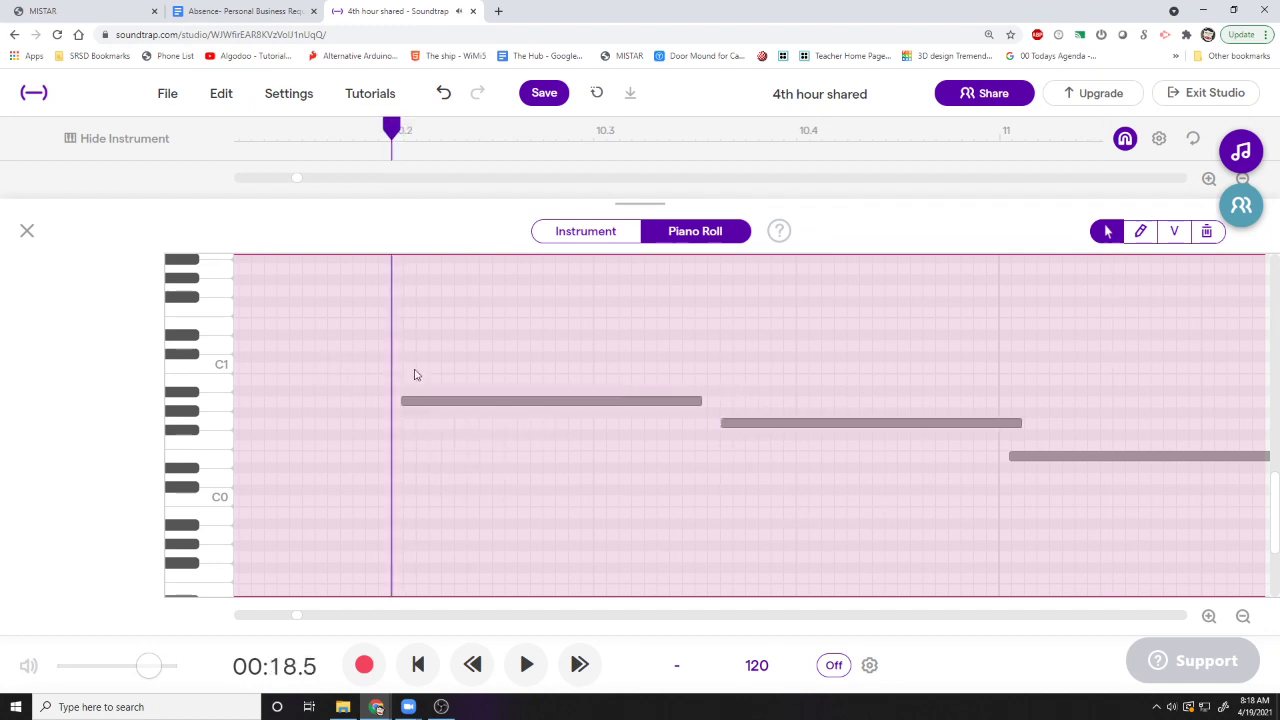
pyautogui.click(447, 411)
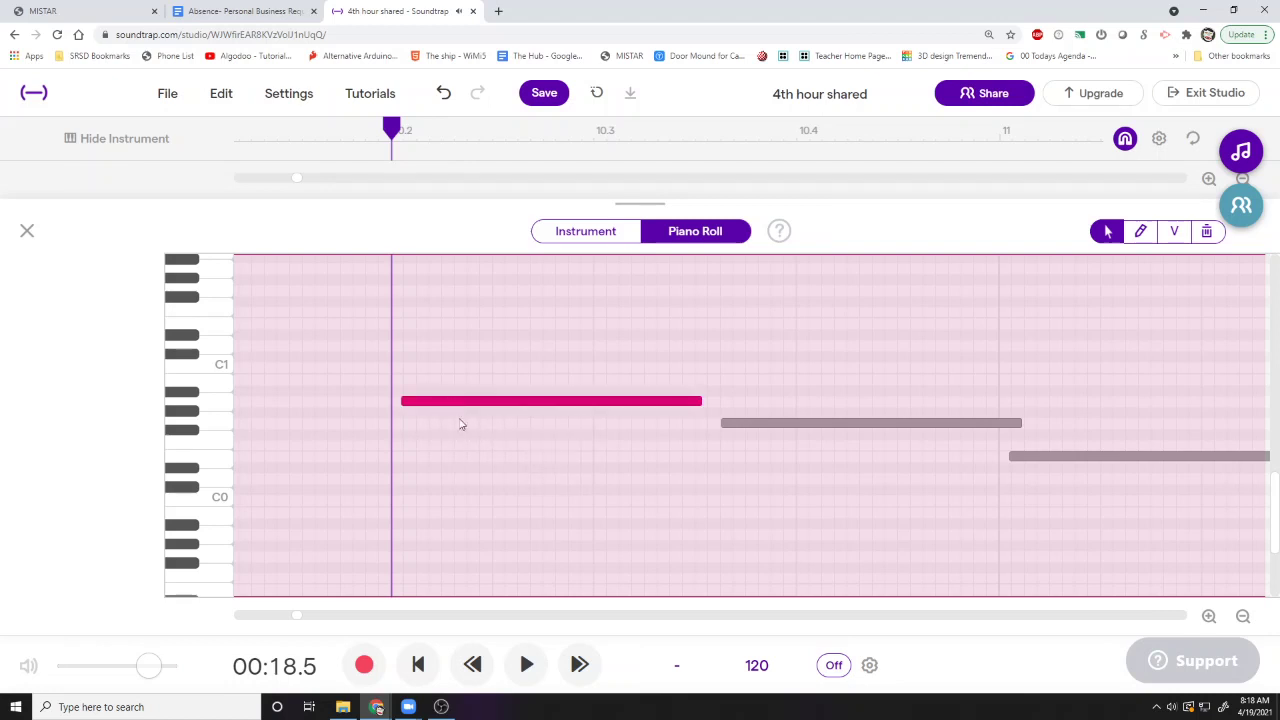
pyautogui.click(1243, 617)
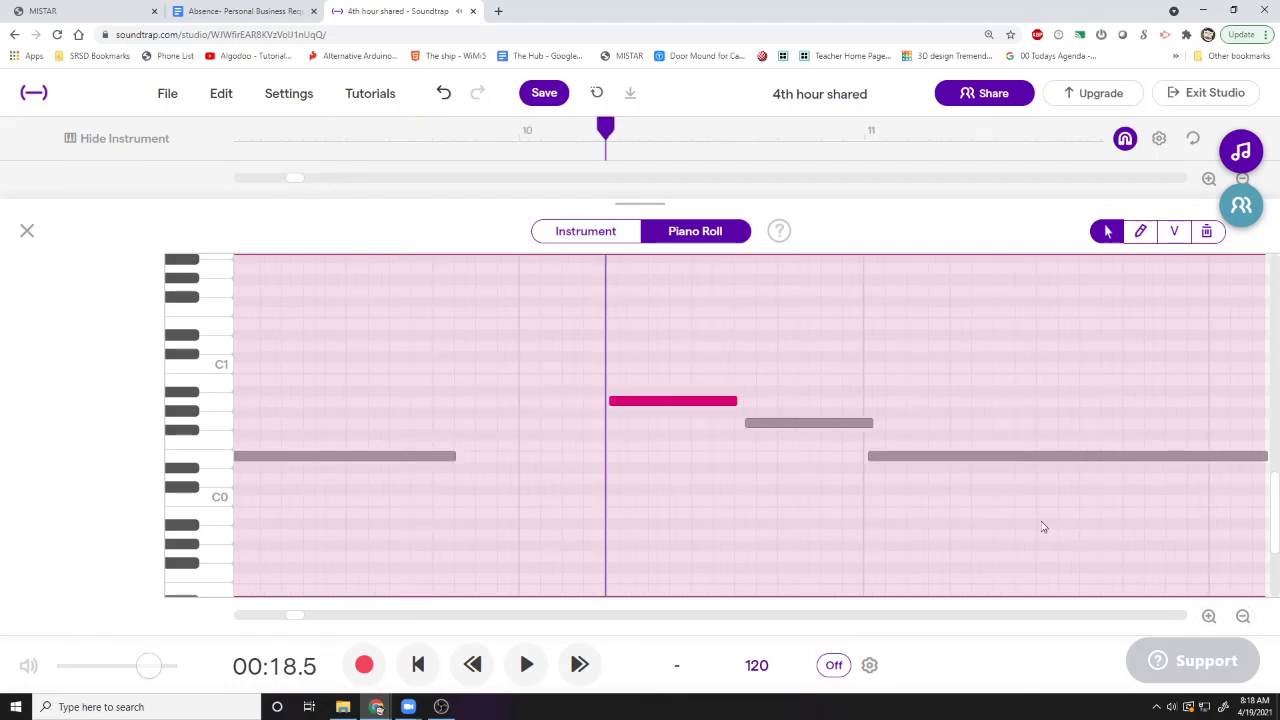
pyautogui.moveTo(1040, 521); pyautogui.dragTo(545, 334)
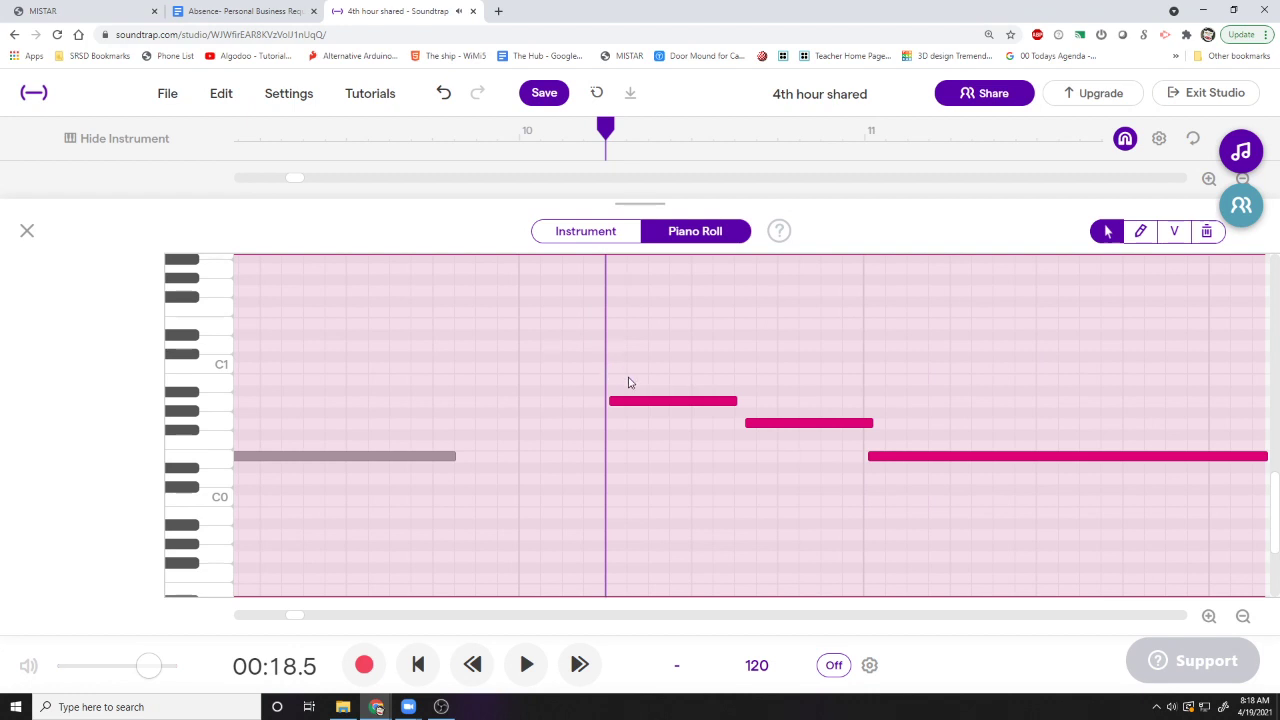
pyautogui.click(1208, 617)
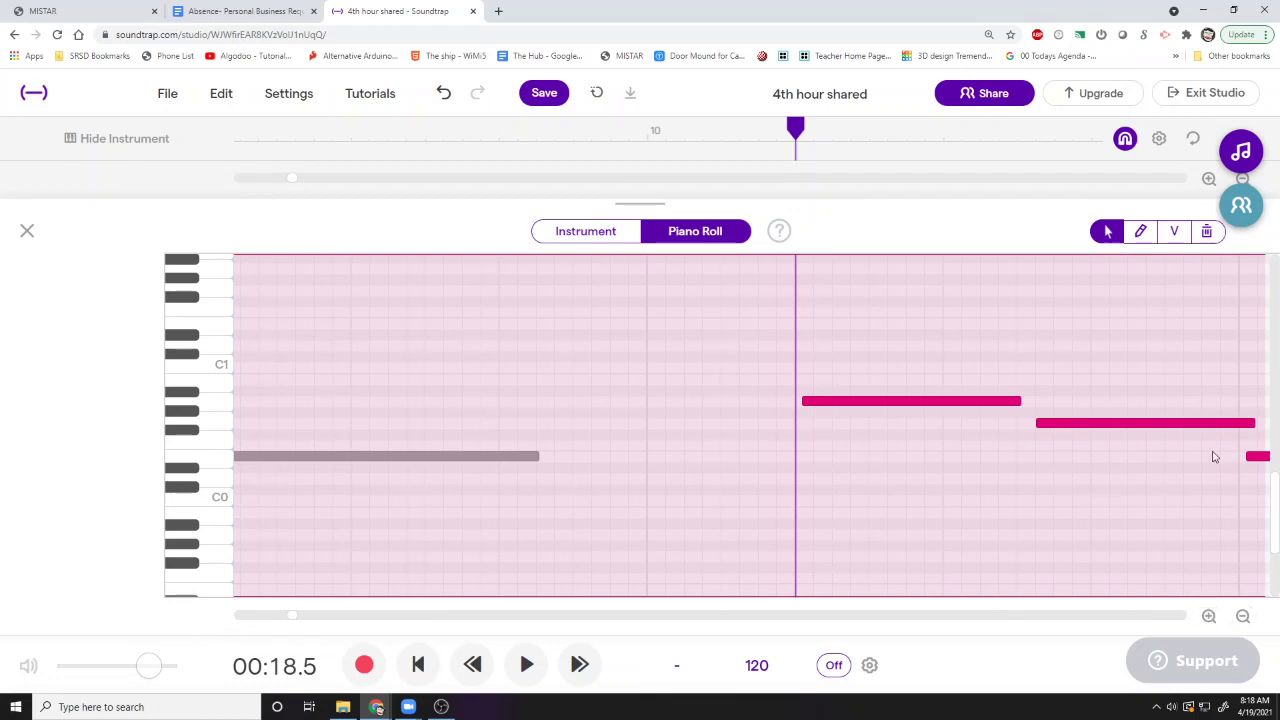
# - Quantize the selected notes from bar 10 to 1/8 and play them back briefly
pyautogui.click(217, 100)
pyautogui.moveTo(365, 540)
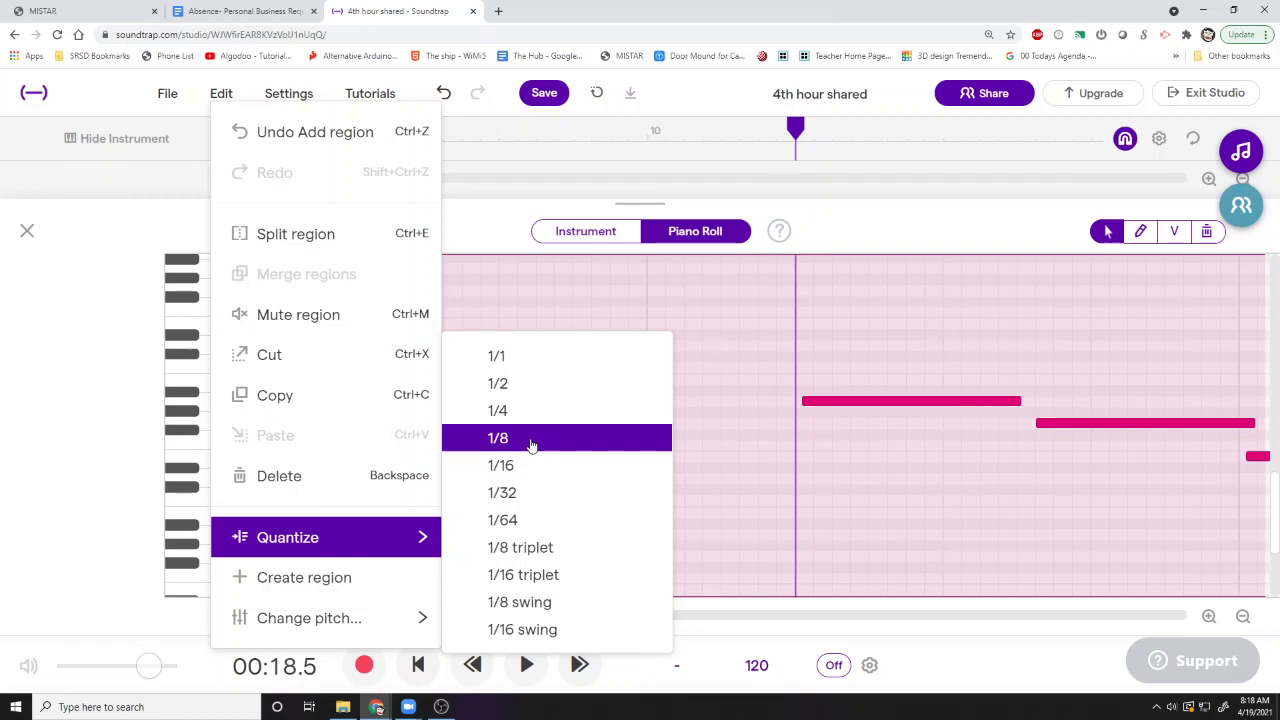
pyautogui.click(532, 445)
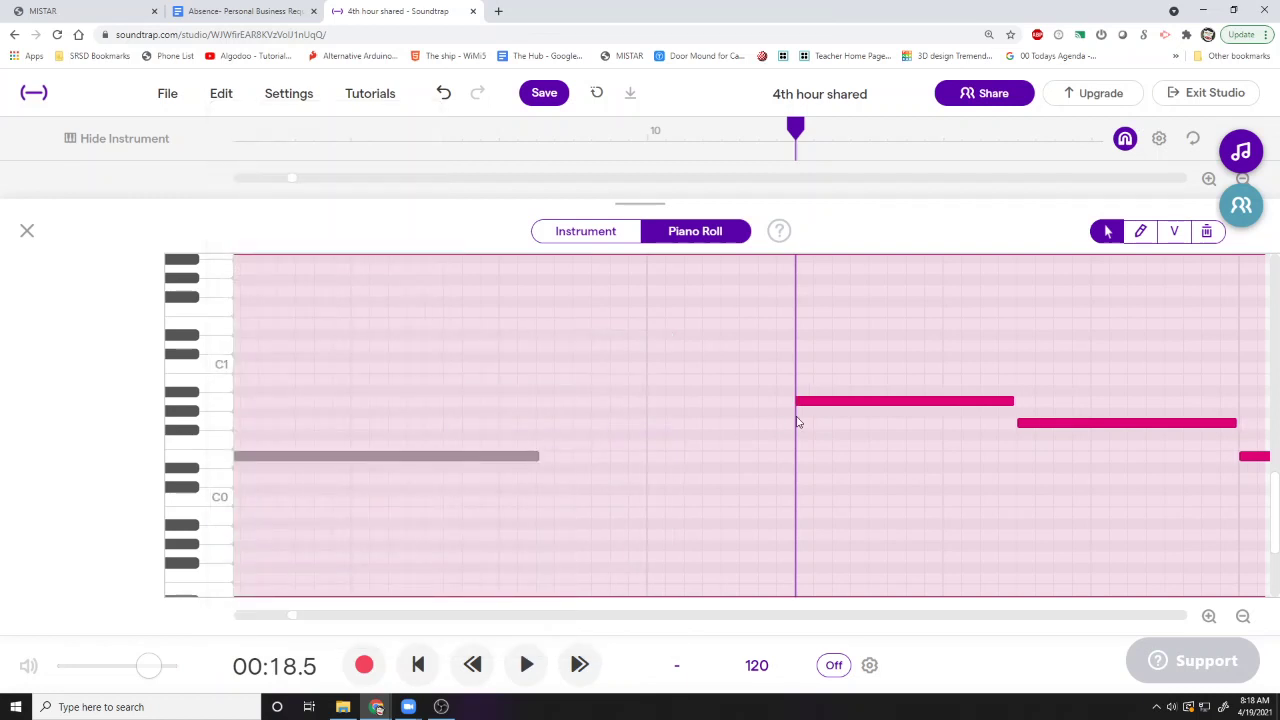
pyautogui.press('space')
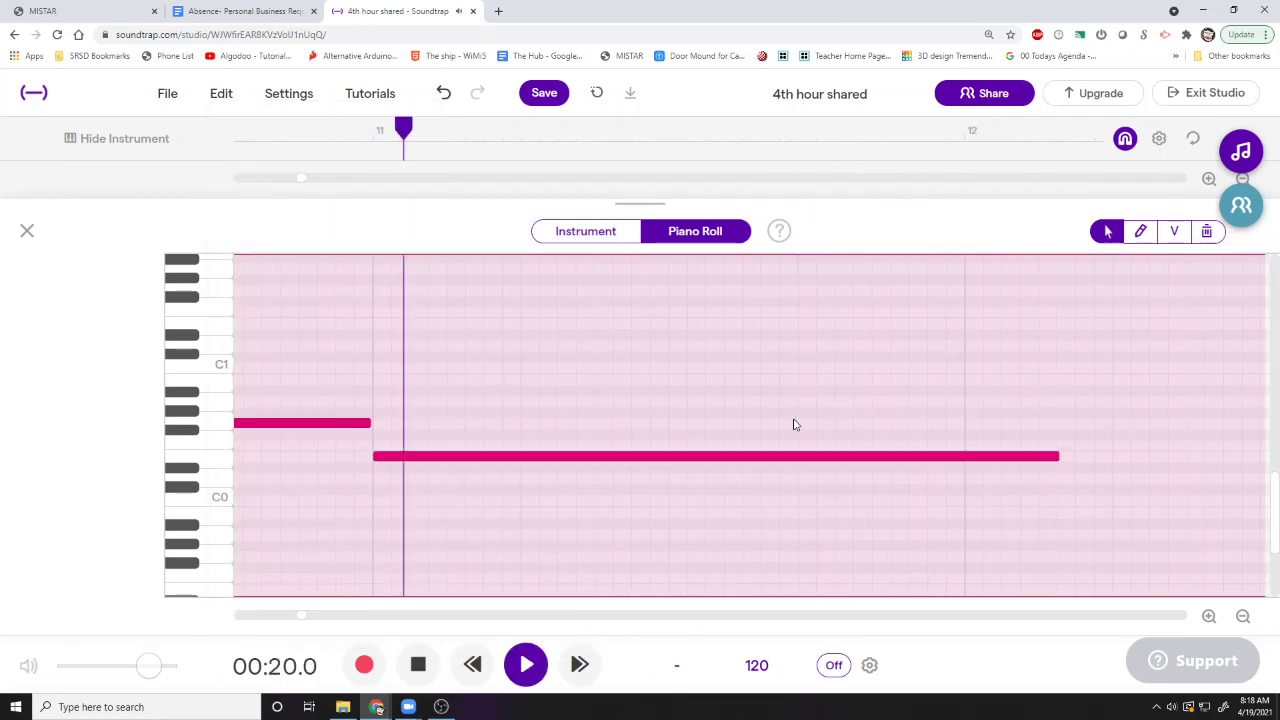
pyautogui.press('space')
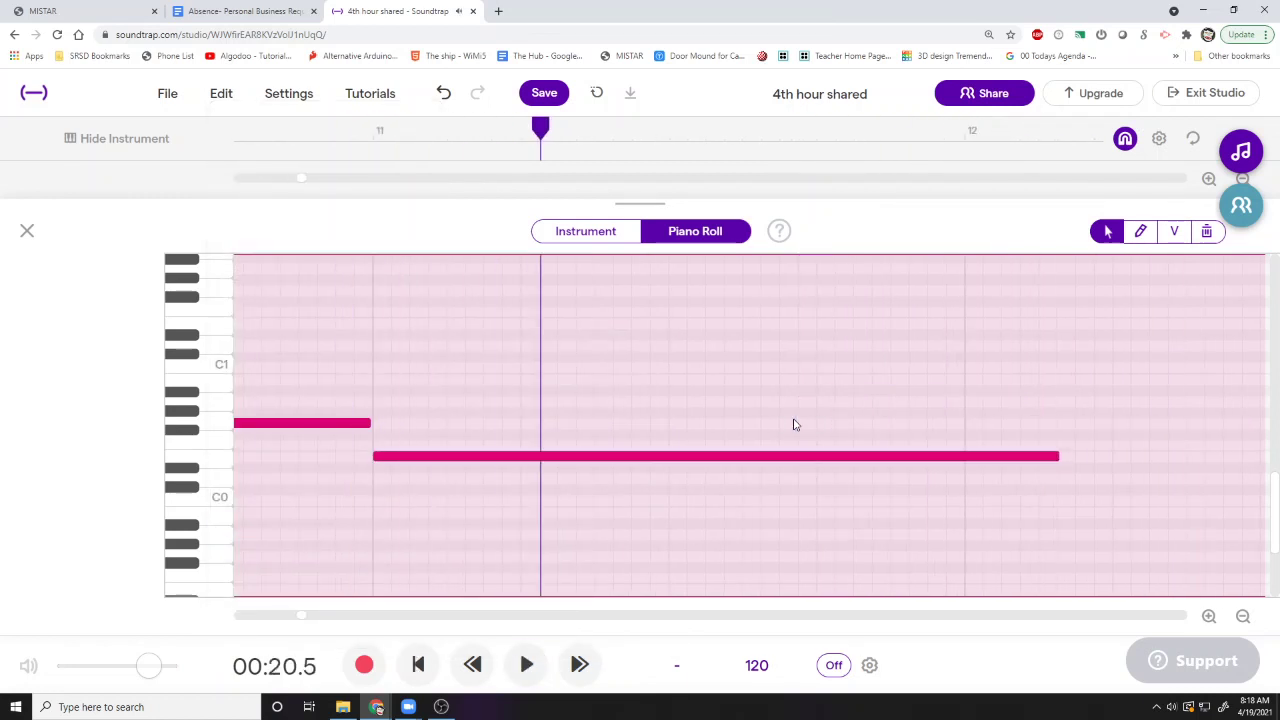
# - Zoom out fully, select every loop note, quantize to 1/8, and return to the start
pyautogui.click(1243, 616)
pyautogui.click(1243, 616)
pyautogui.click(1243, 616)
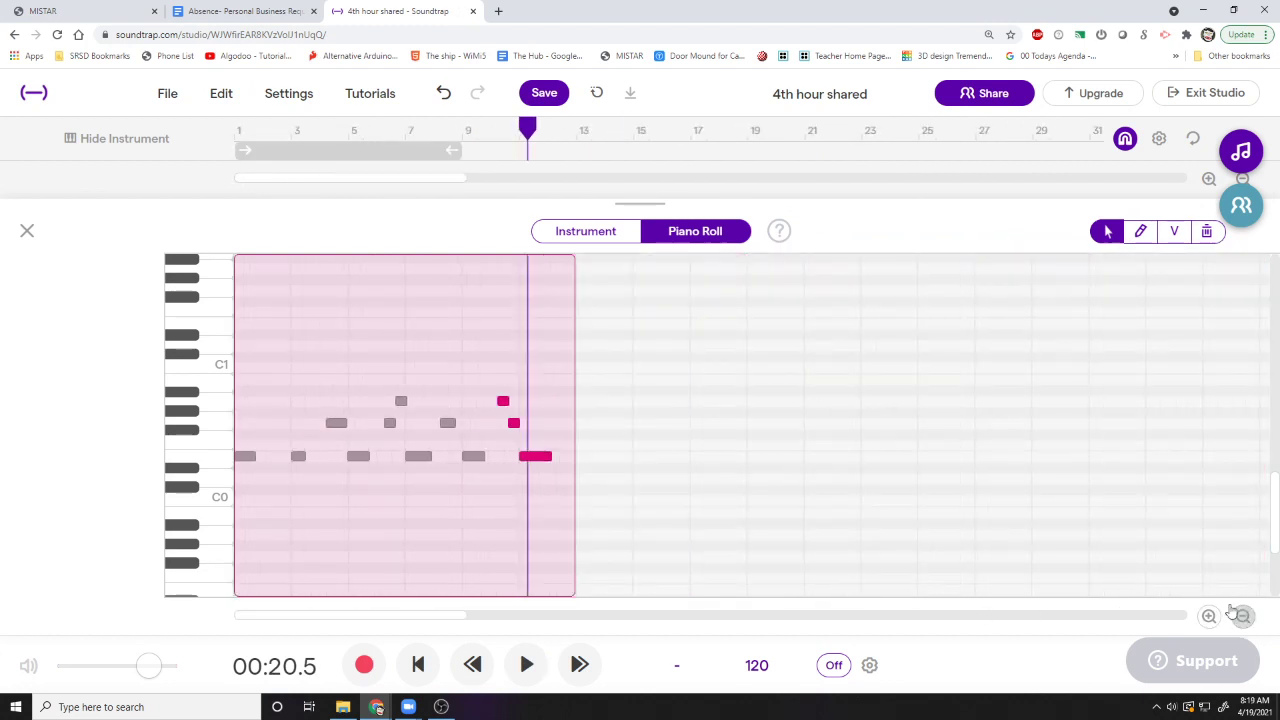
pyautogui.click(540, 366)
pyautogui.moveTo(562, 367); pyautogui.dragTo(105, 521)
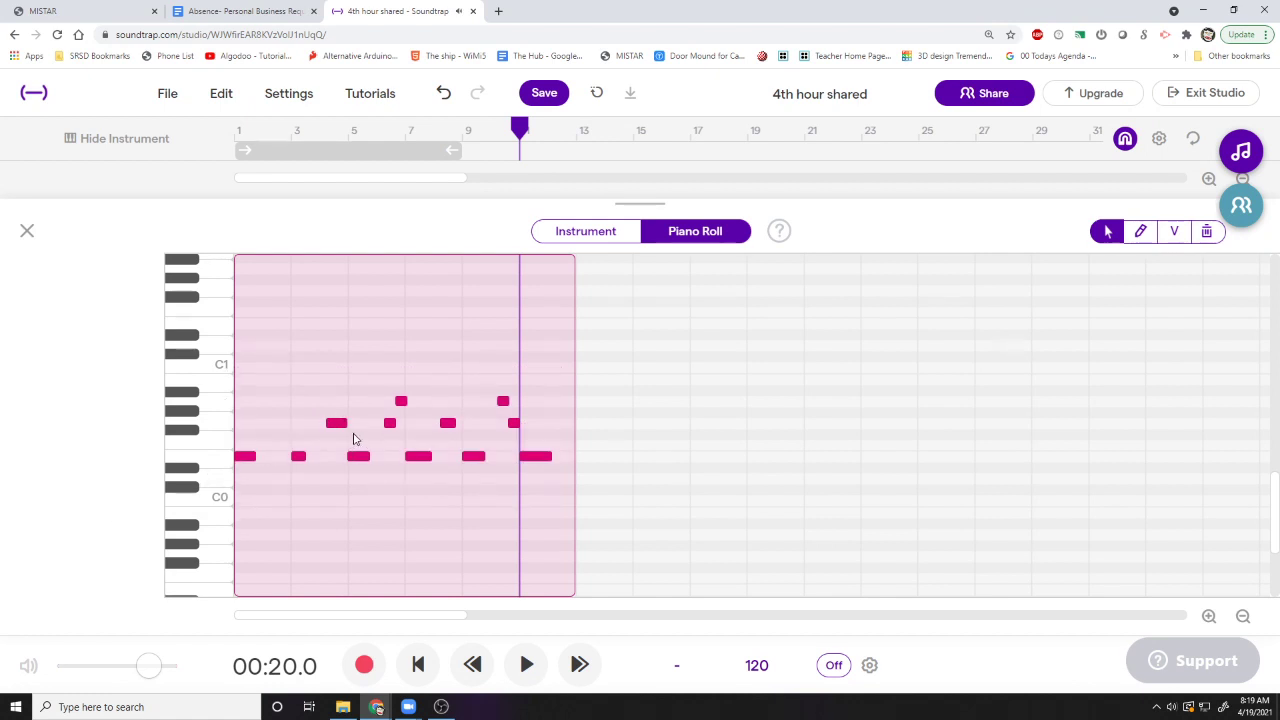
pyautogui.click(222, 100)
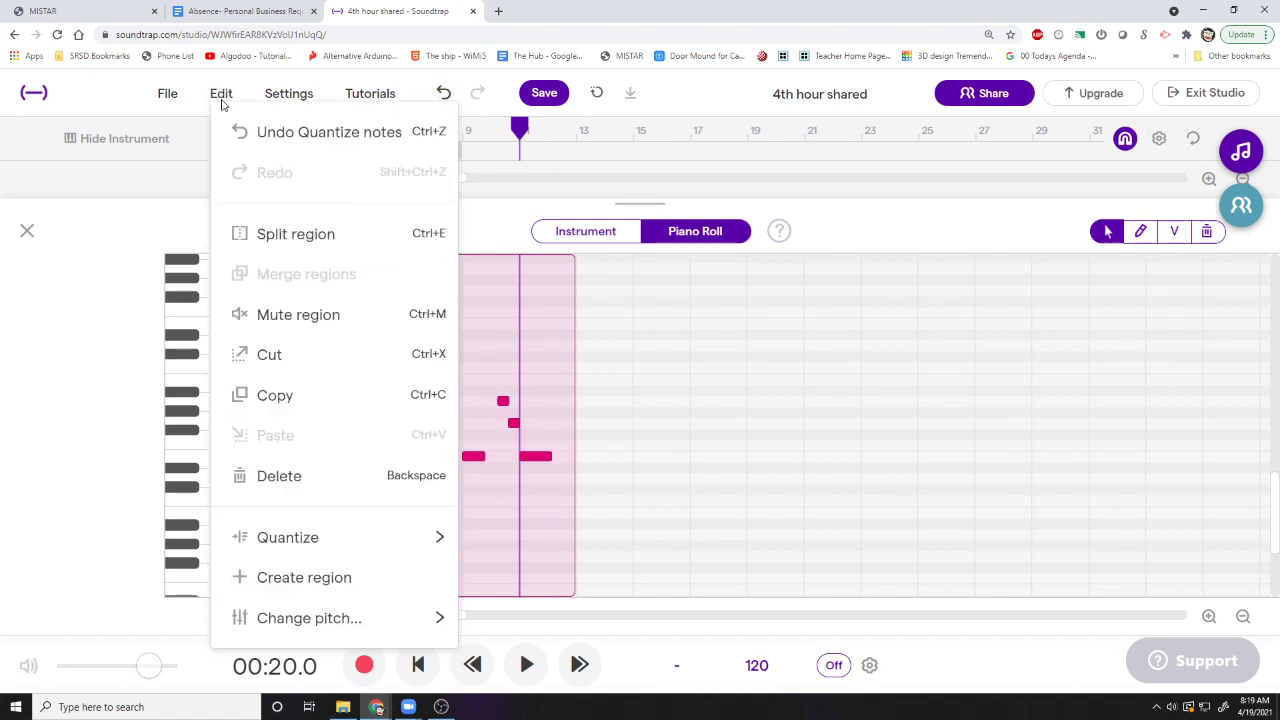
pyautogui.moveTo(380, 545)
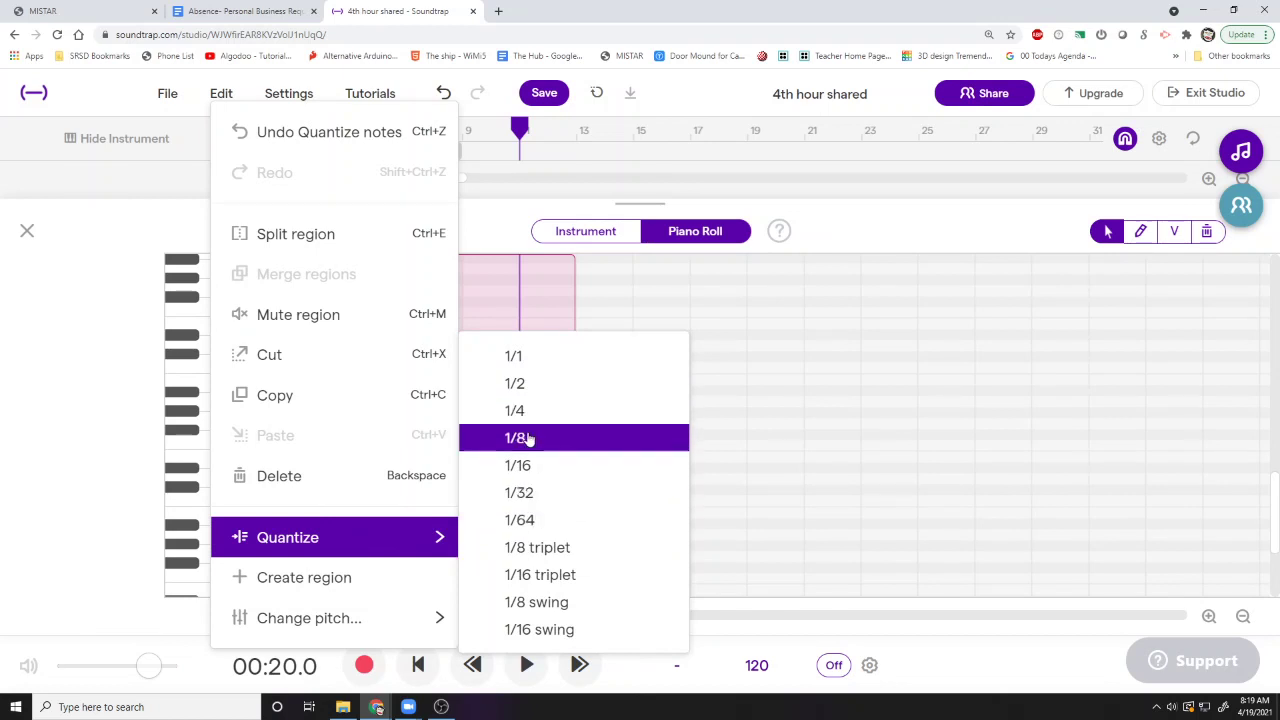
pyautogui.click(528, 440)
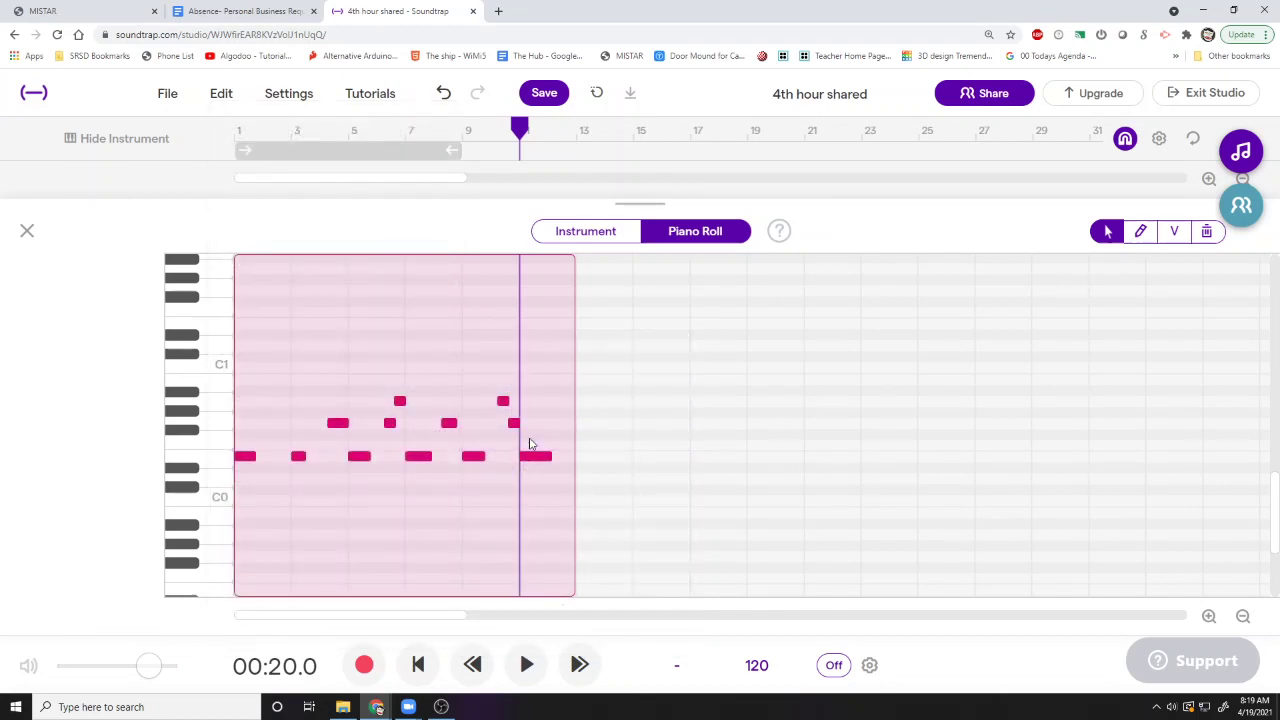
pyautogui.click(419, 665)
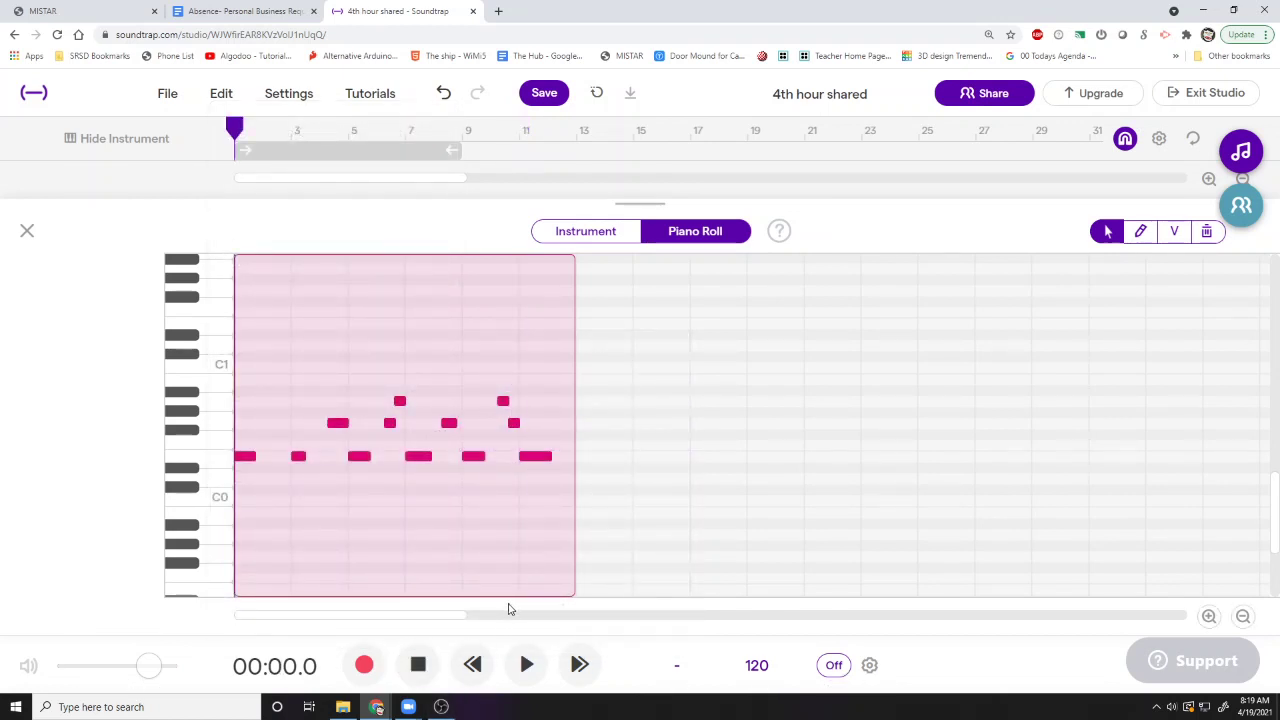
# - Zoom in, compare via undo/redo, and re-apply 1/8 quantize to all notes
pyautogui.click(1212, 619)
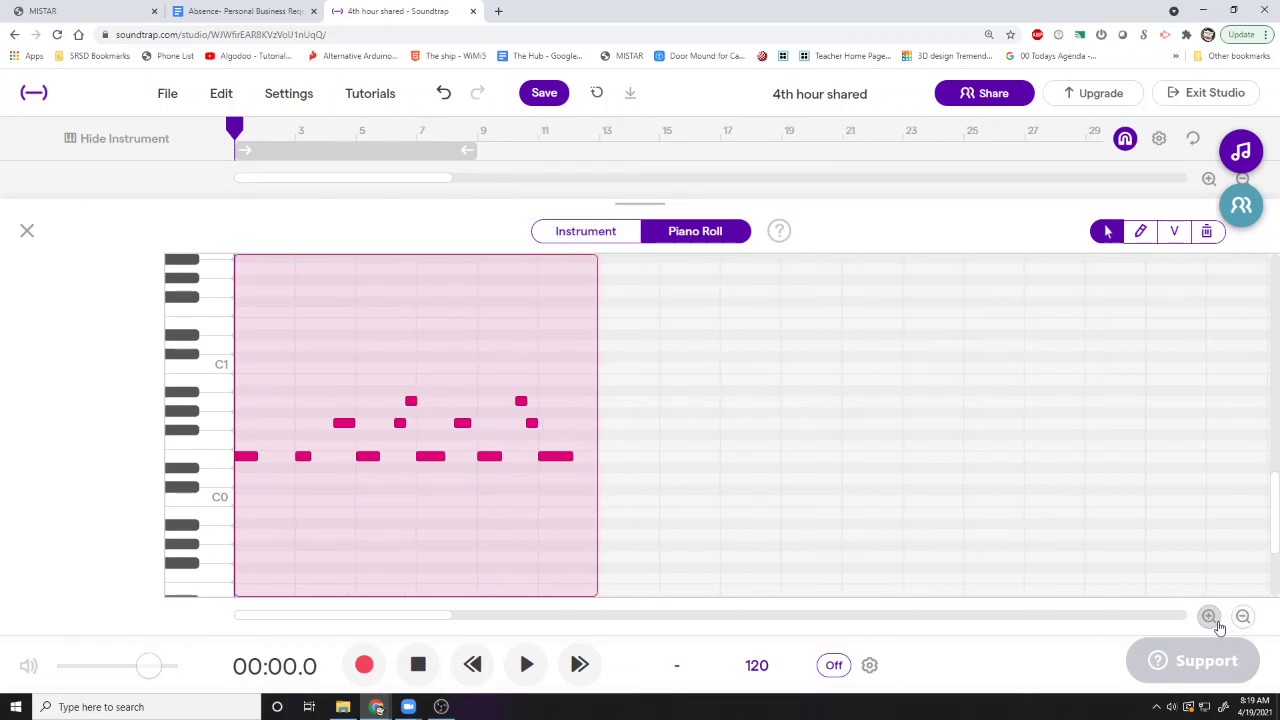
pyautogui.click(1210, 617)
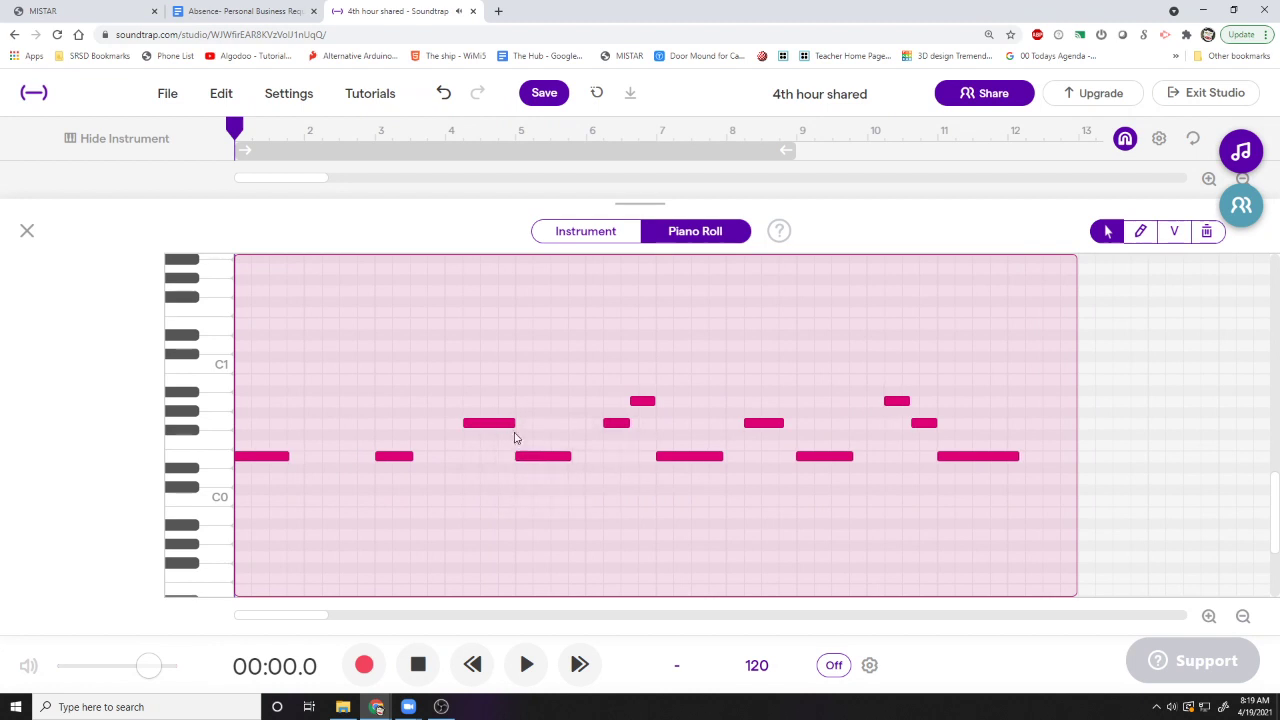
pyautogui.hotkey('ctrl', 'z')
pyautogui.click(443, 95)
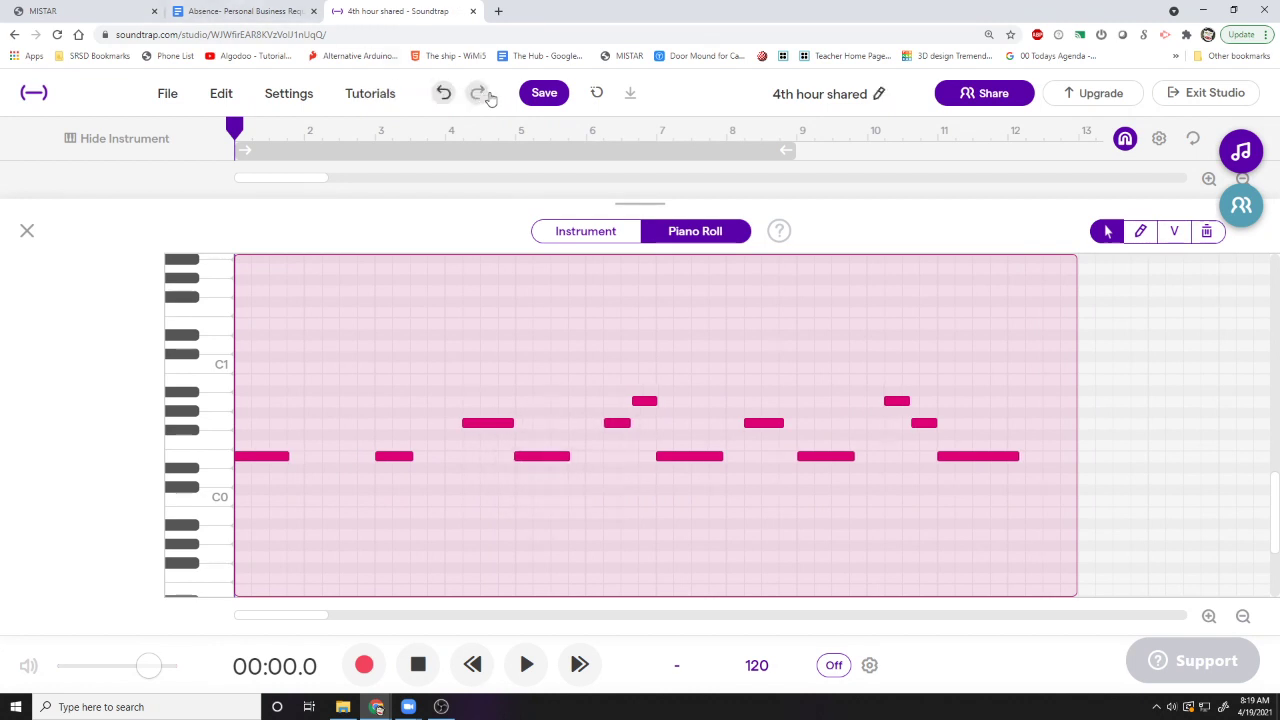
pyautogui.click(440, 94)
pyautogui.click(443, 95)
pyautogui.click(221, 93)
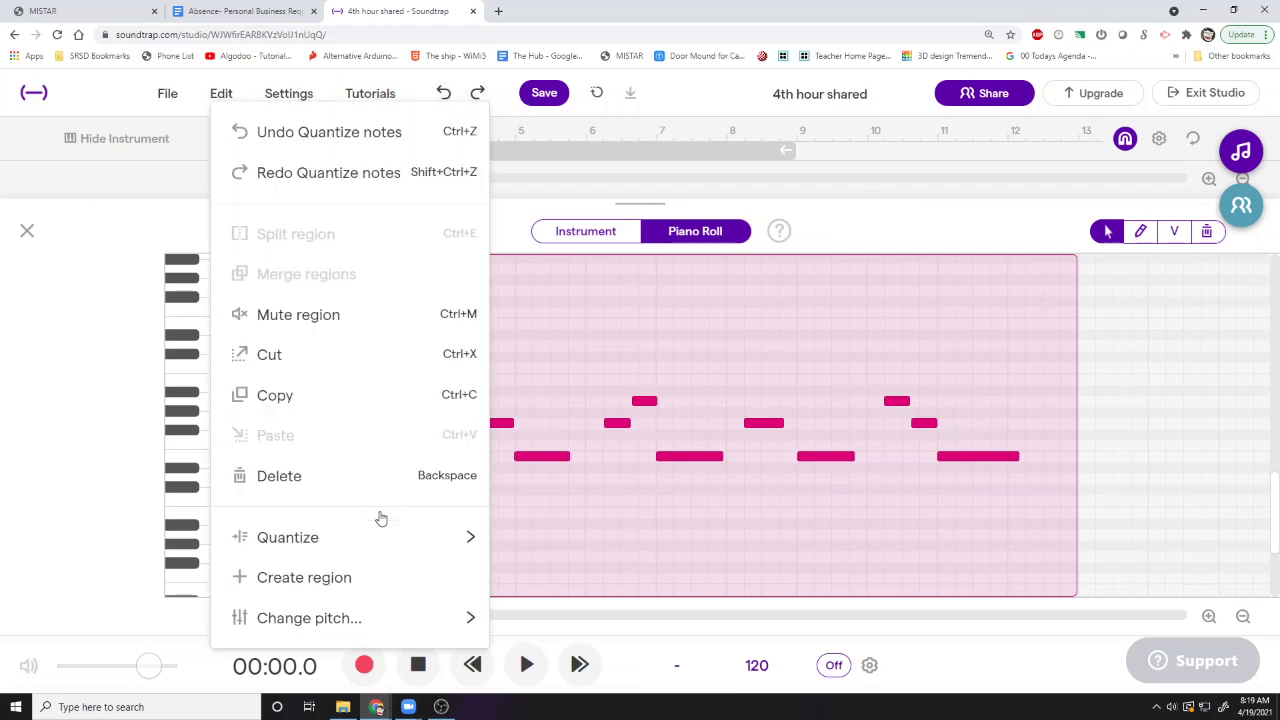
pyautogui.moveTo(373, 530)
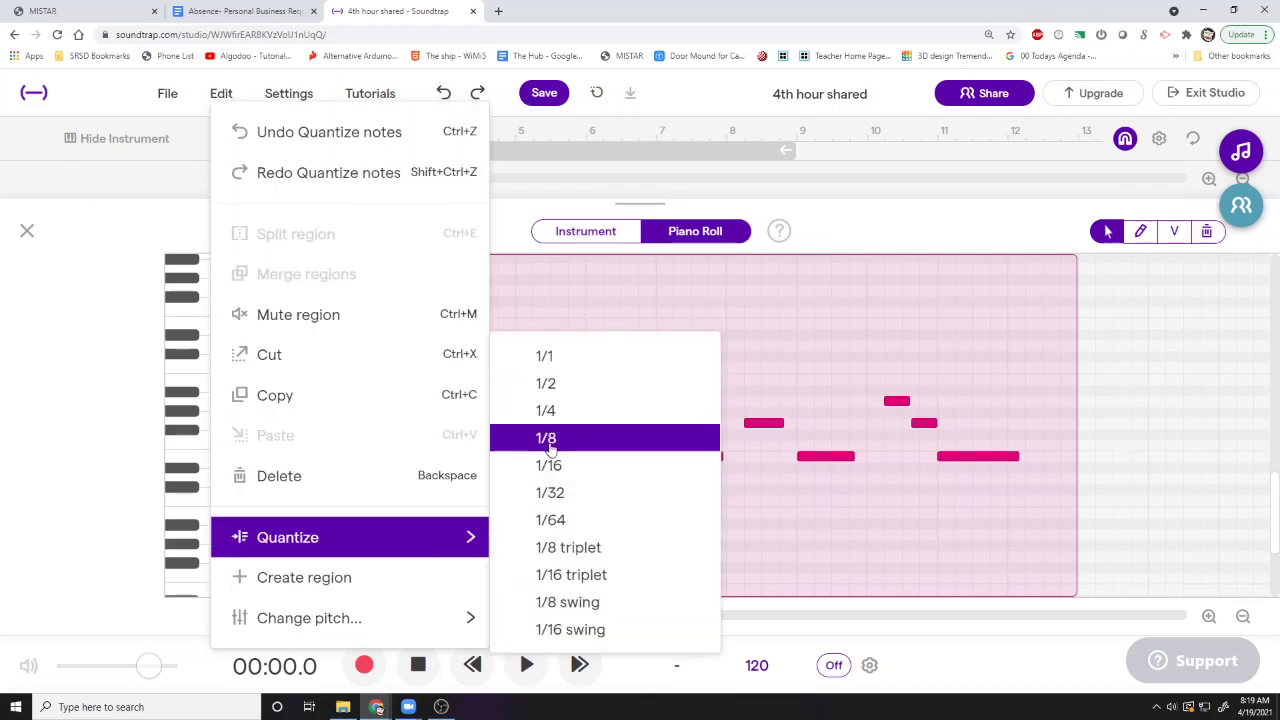
pyautogui.click(549, 440)
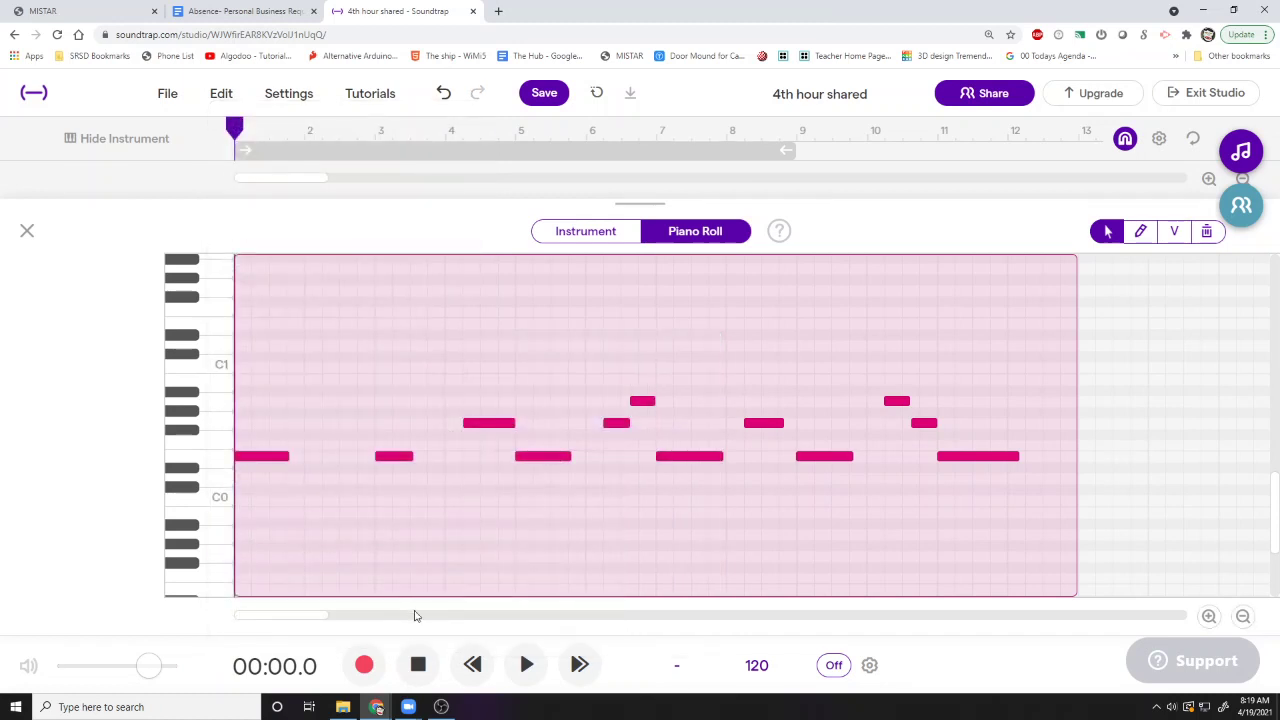
pyautogui.click(521, 673)
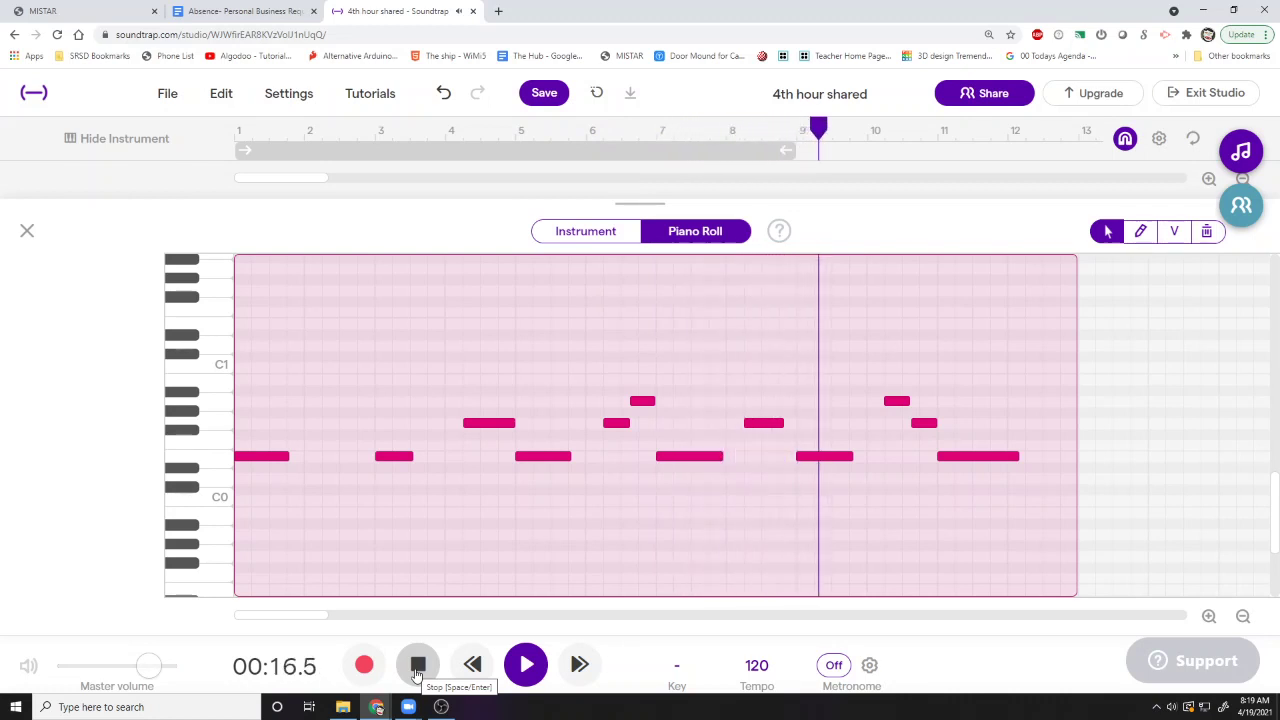
pyautogui.click(418, 668)
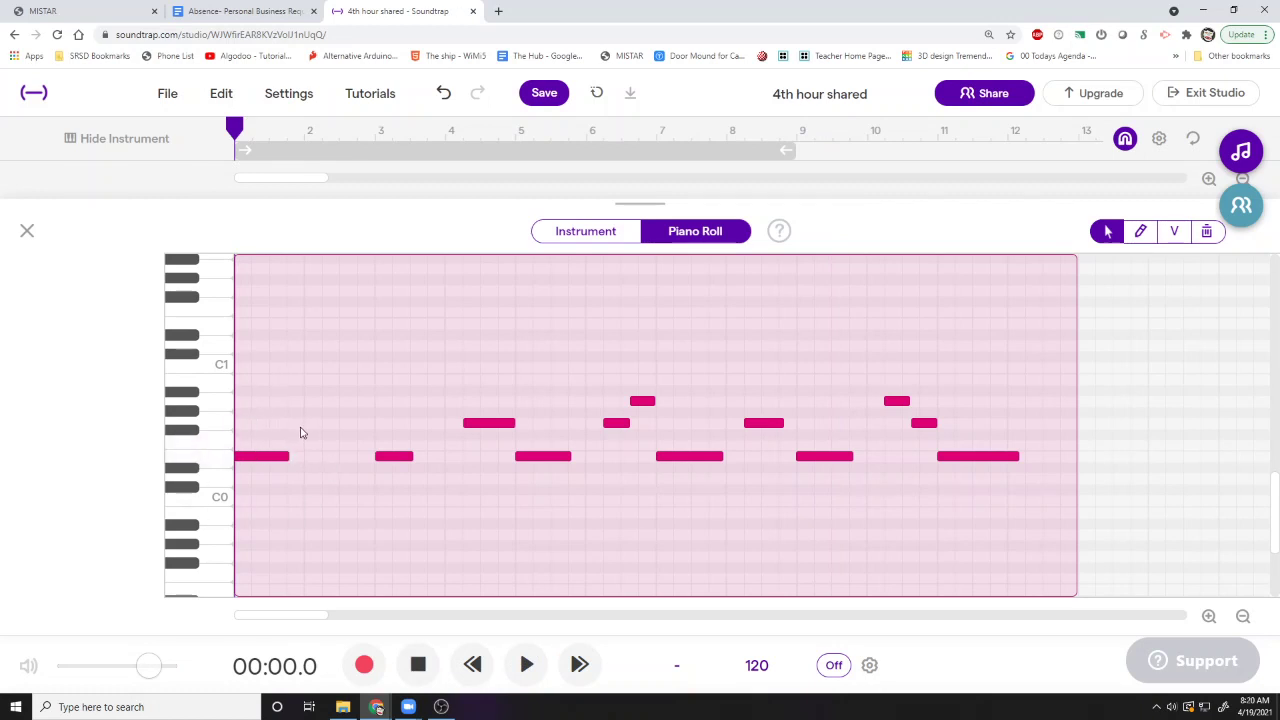
pyautogui.click(302, 432)
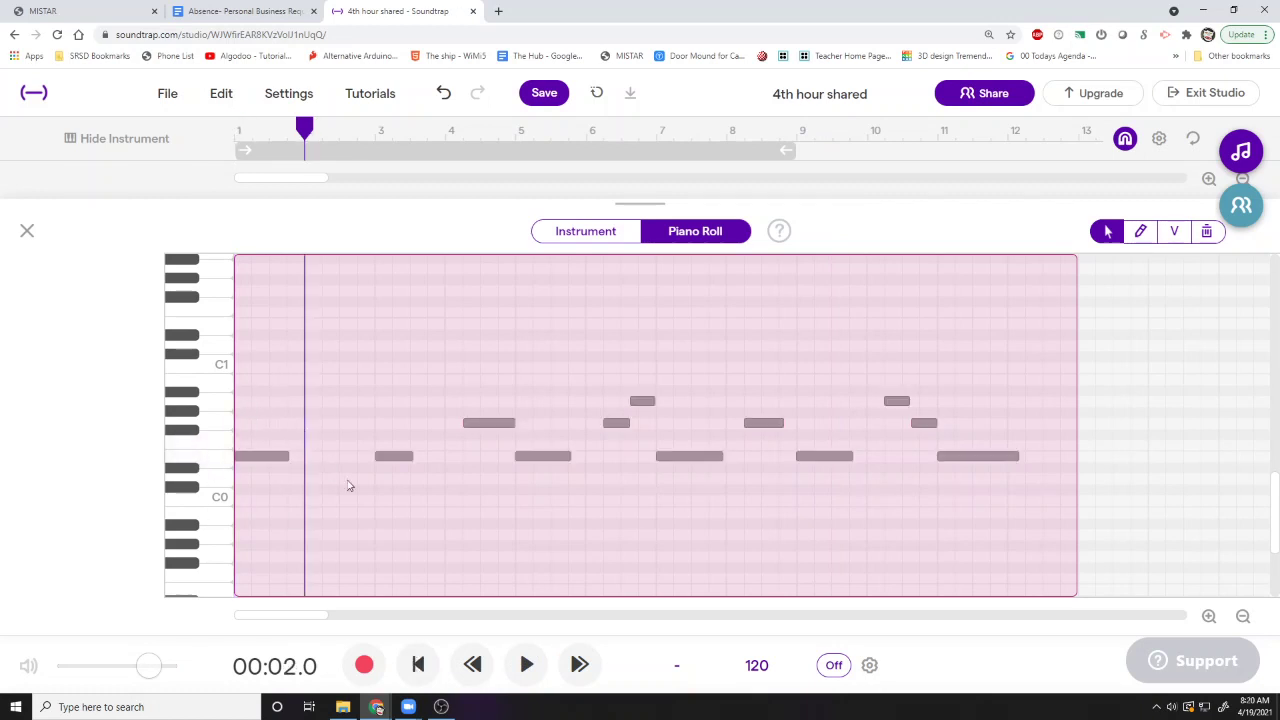
# - Close the piano roll, zoom out to both full tracks, and reposition the playhead between bars 3 and 13
pyautogui.click(27, 232)
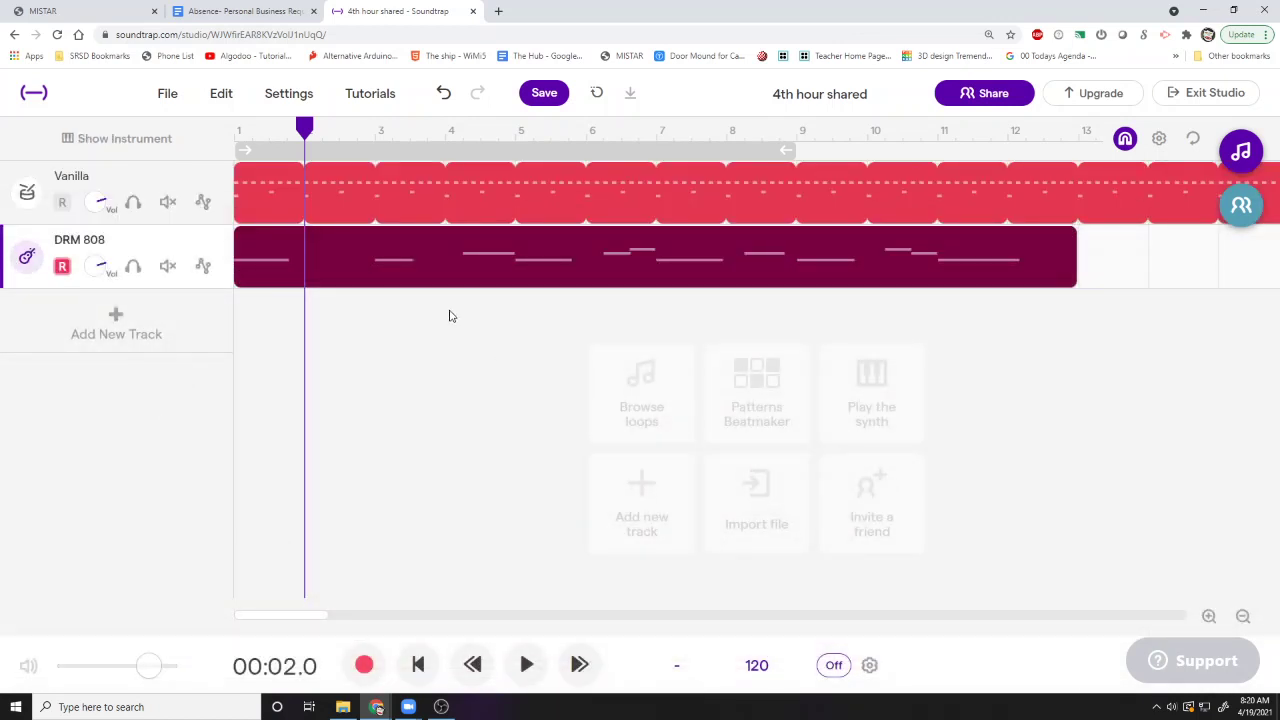
pyautogui.click(1244, 617)
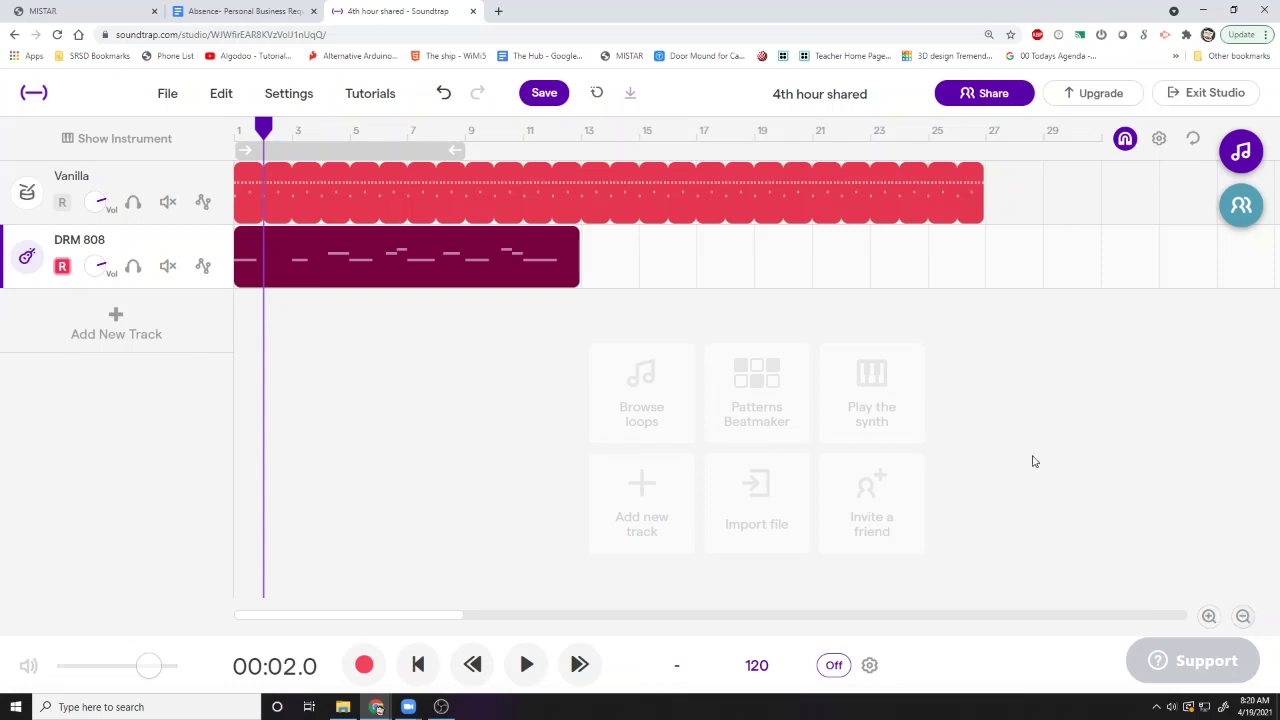
pyautogui.moveTo(495, 260)
pyautogui.click(296, 134)
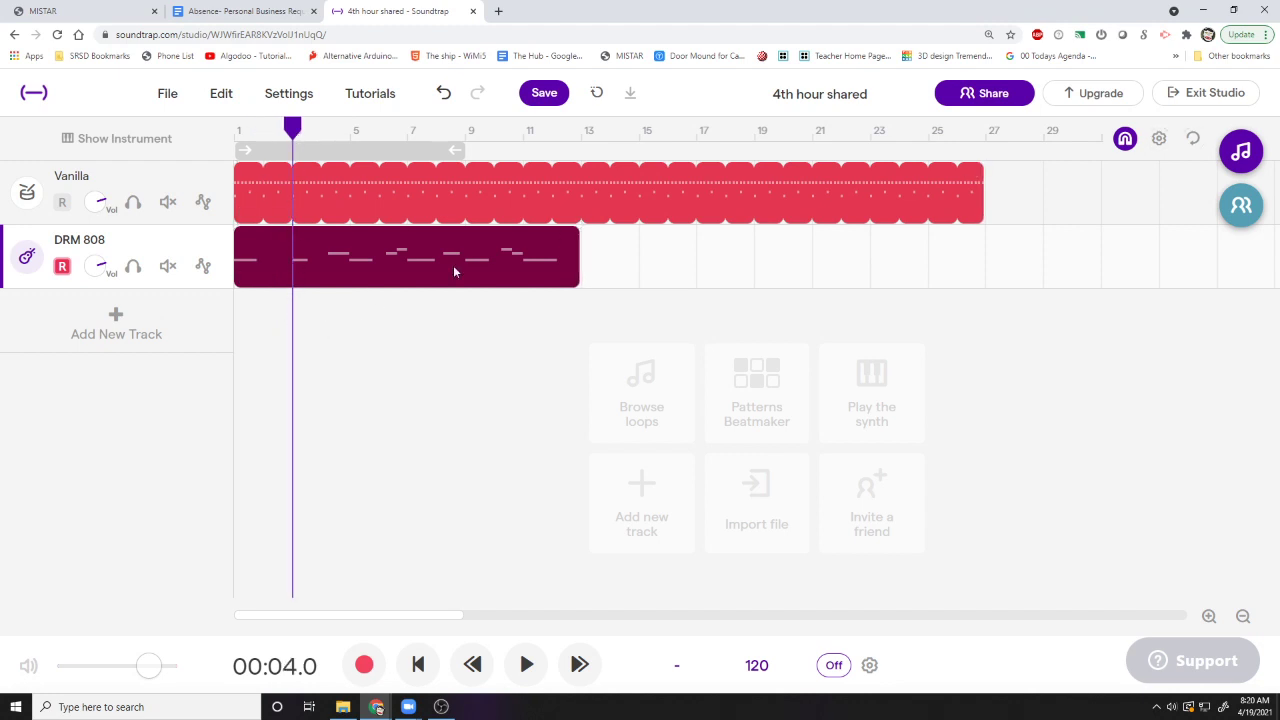
pyautogui.click(560, 144)
pyautogui.click(551, 143)
pyautogui.click(562, 144)
pyautogui.click(297, 143)
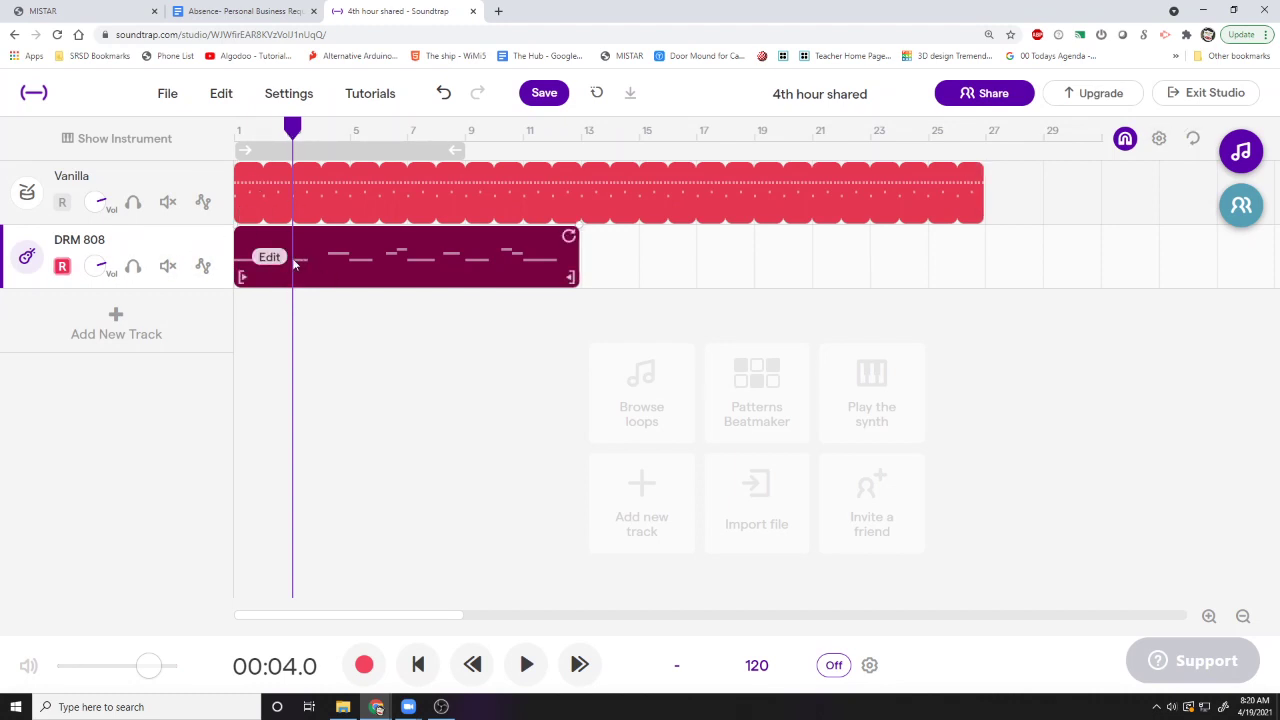
pyautogui.click(405, 320)
pyautogui.click(330, 192)
# - Select the DRM 808 clip, briefly reopen it in the note editor, then close it
pyautogui.click(330, 262)
pyautogui.rightClick(329, 262)
pyautogui.click(314, 265)
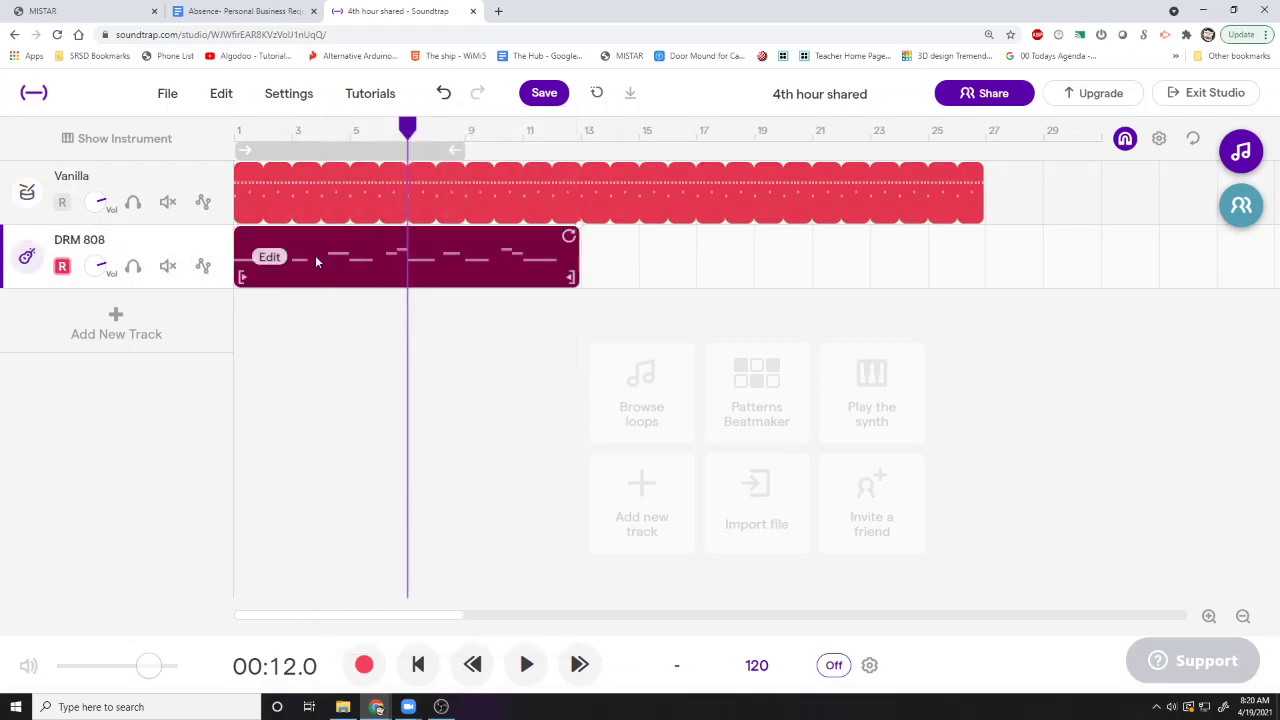
pyautogui.click(265, 262)
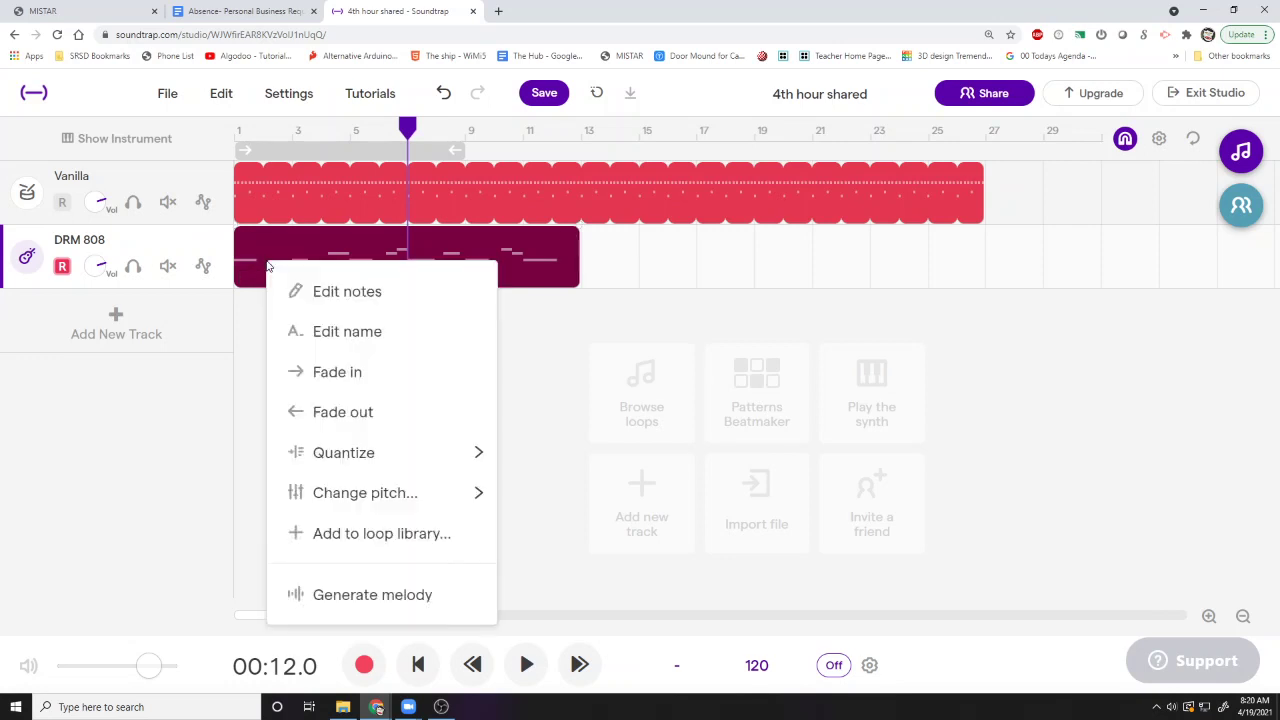
pyautogui.click(423, 245)
pyautogui.doubleClick(374, 254)
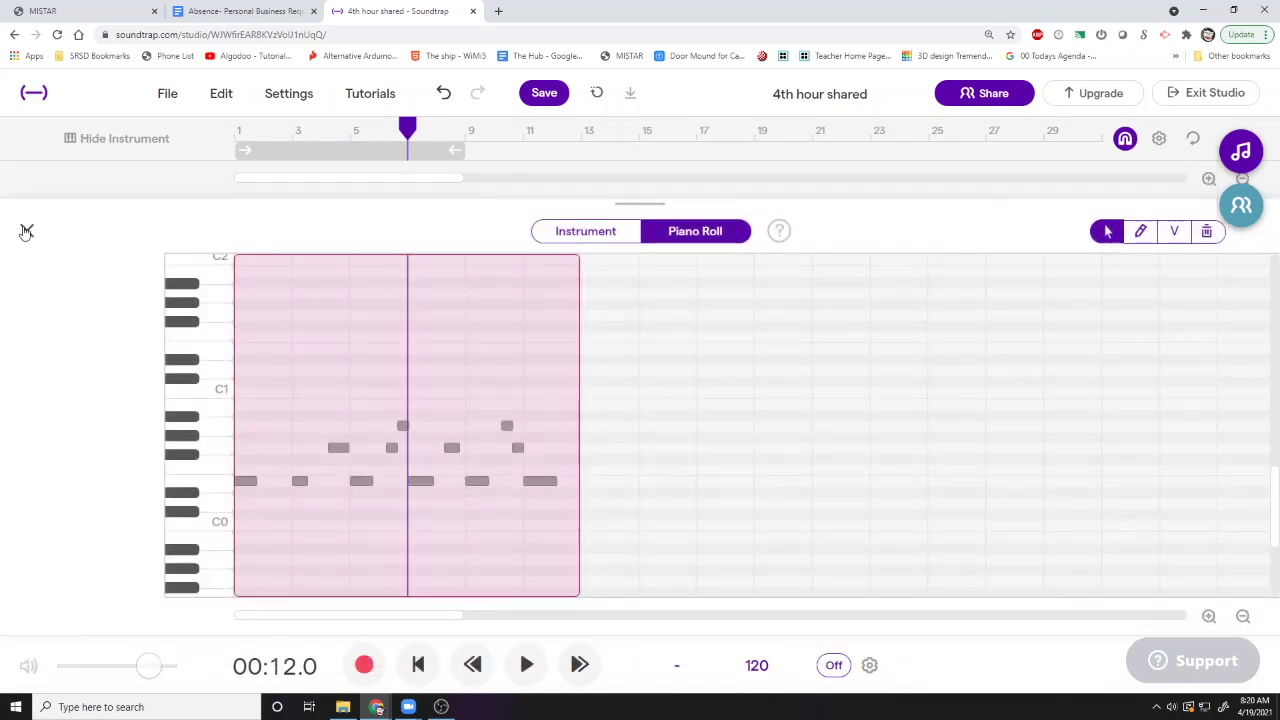
pyautogui.click(26, 231)
# - Dismiss the DRM 808 clip's context menu without deleting, then move the playhead to bar 5
pyautogui.rightClick(395, 255)
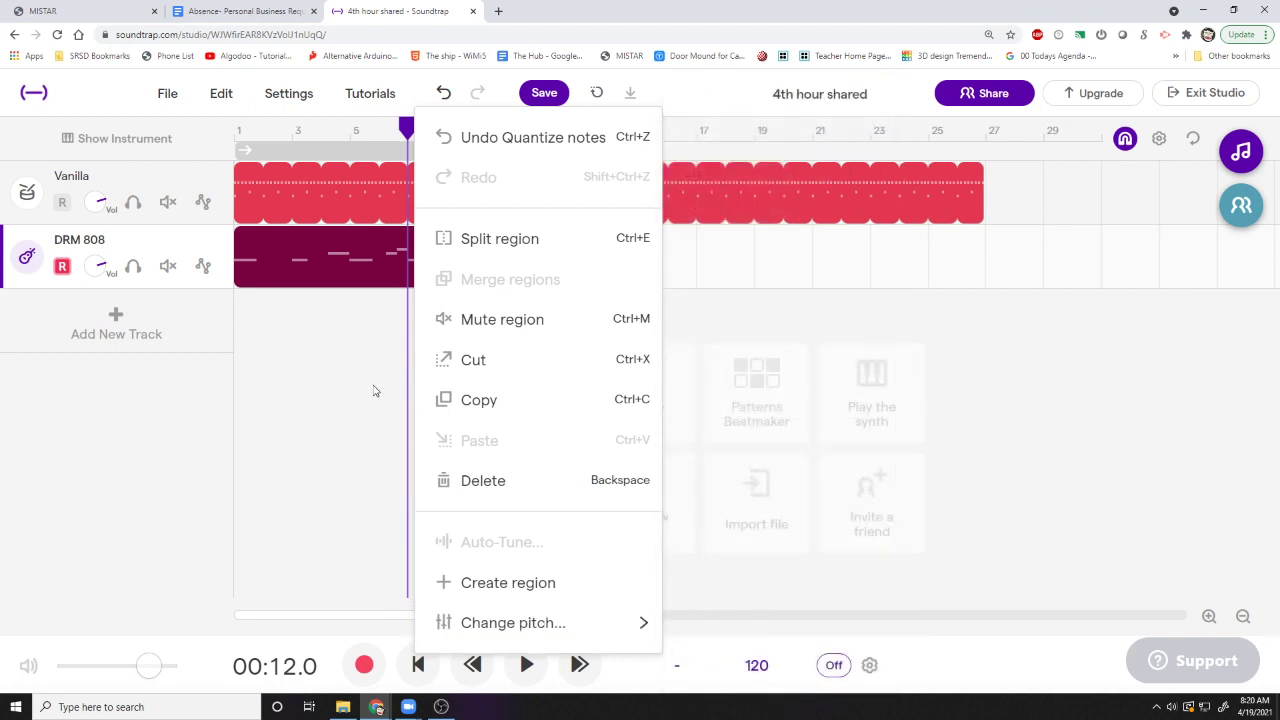
pyautogui.click(370, 388)
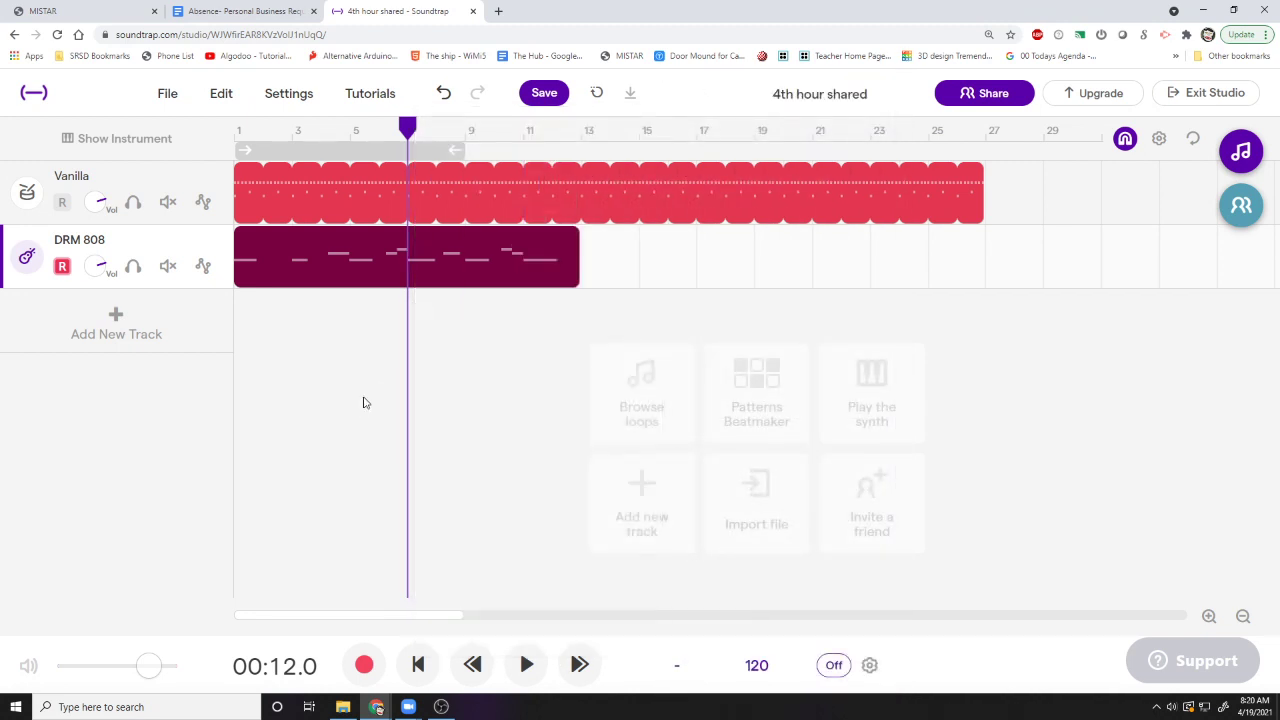
pyautogui.rightClick(448, 263)
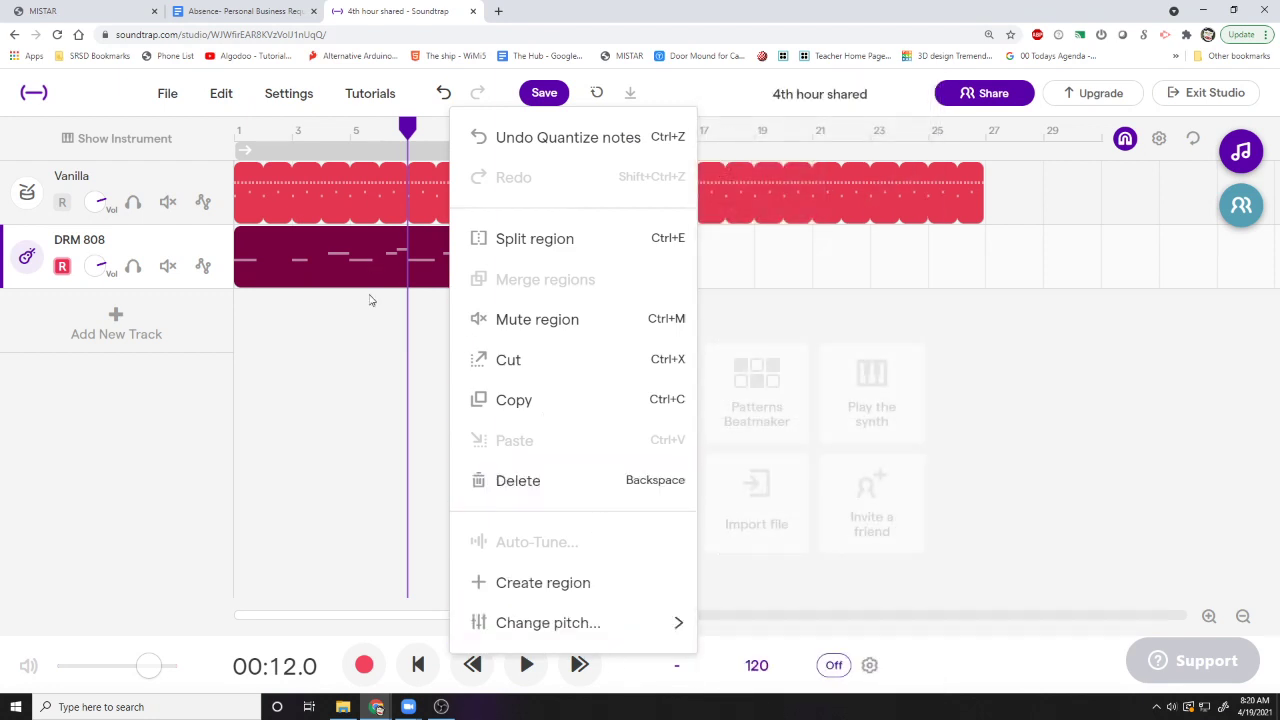
pyautogui.click(370, 300)
pyautogui.click(292, 128)
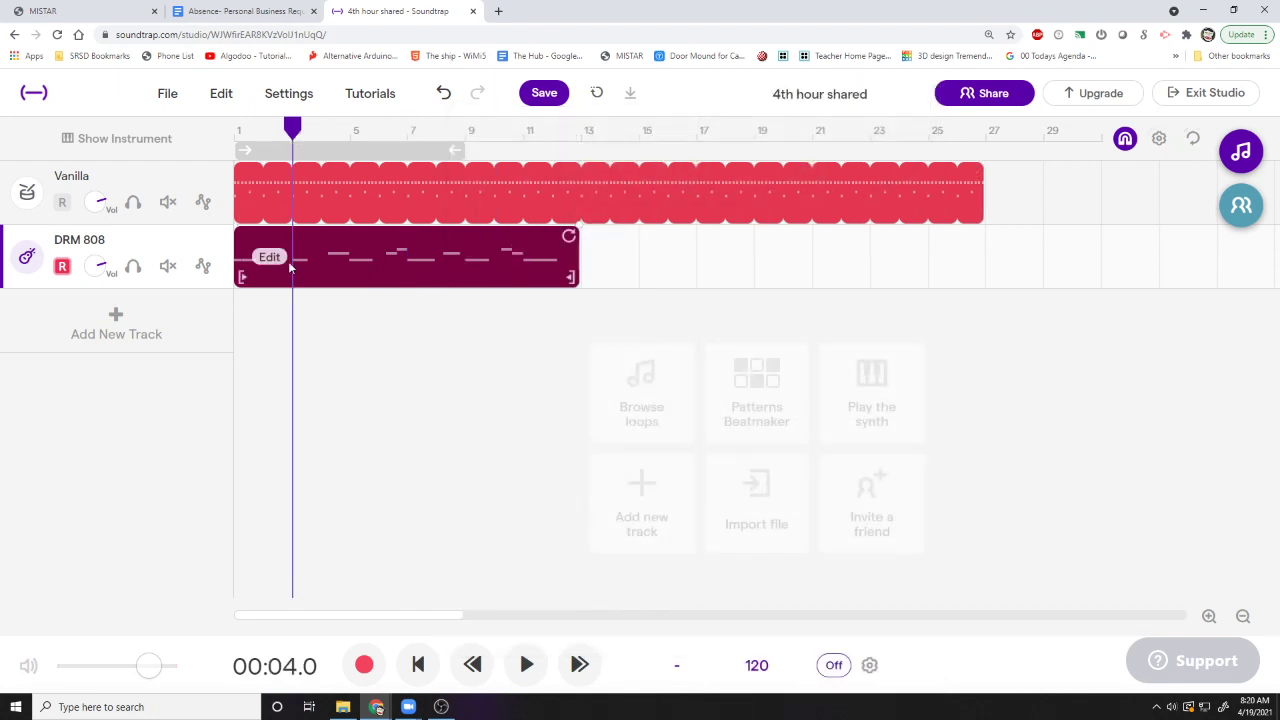
pyautogui.click(360, 135)
# - Split the DRM 808 clip at bar 3 and select its opening two-bar piece
pyautogui.moveTo(343, 137); pyautogui.dragTo(297, 147)
pyautogui.moveTo(288, 128)
pyautogui.mouseDown()
pyautogui.moveTo(349, 127)
pyautogui.moveTo(292, 128)
pyautogui.mouseUp()
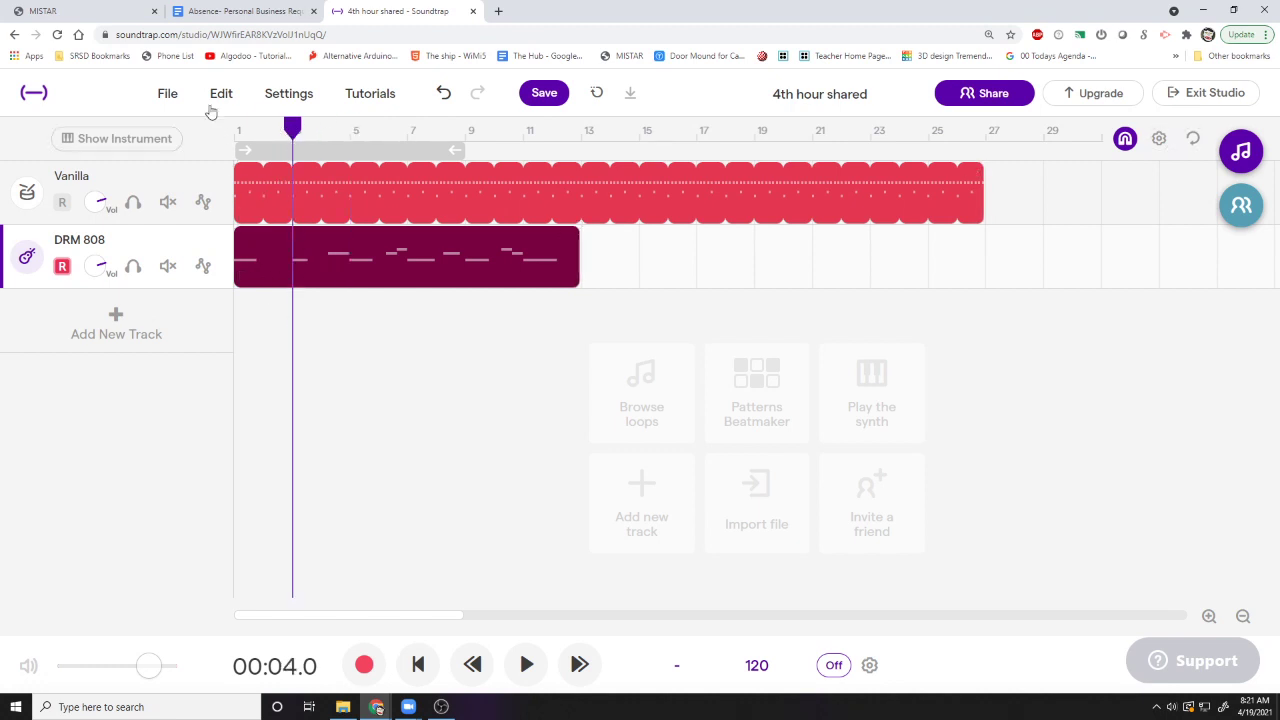
pyautogui.click(213, 93)
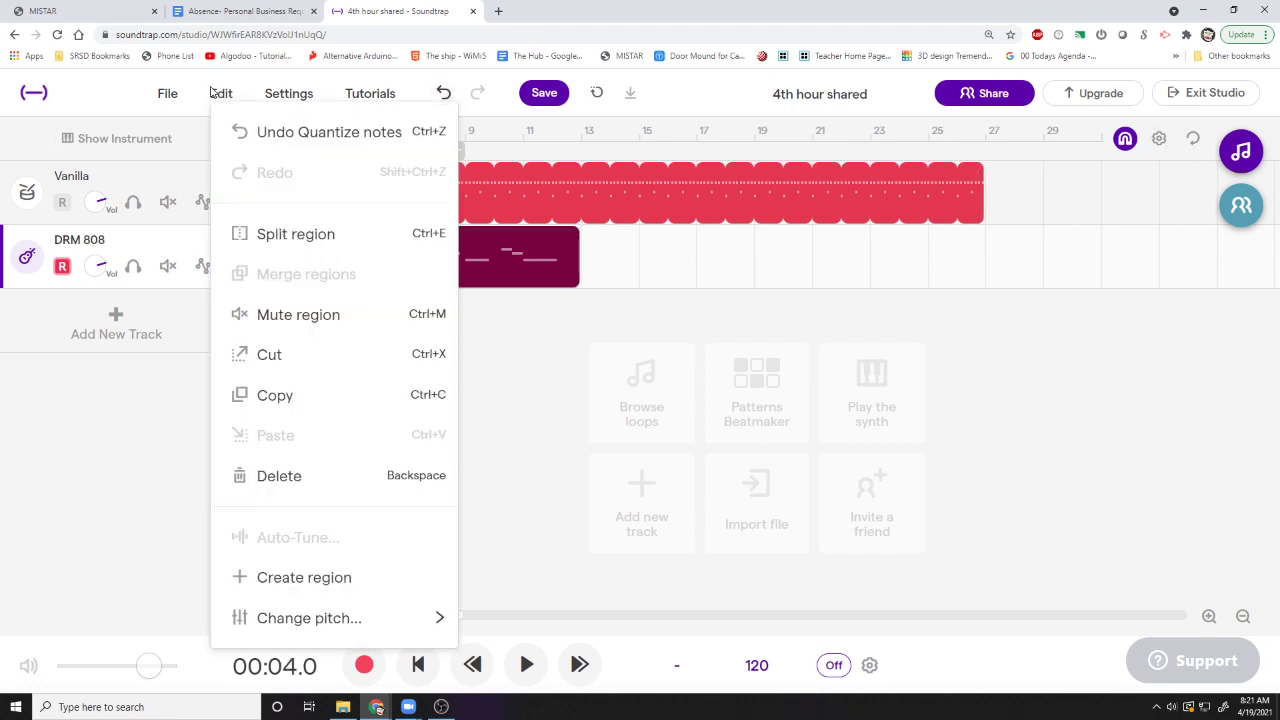
pyautogui.click(291, 240)
pyautogui.click(330, 257)
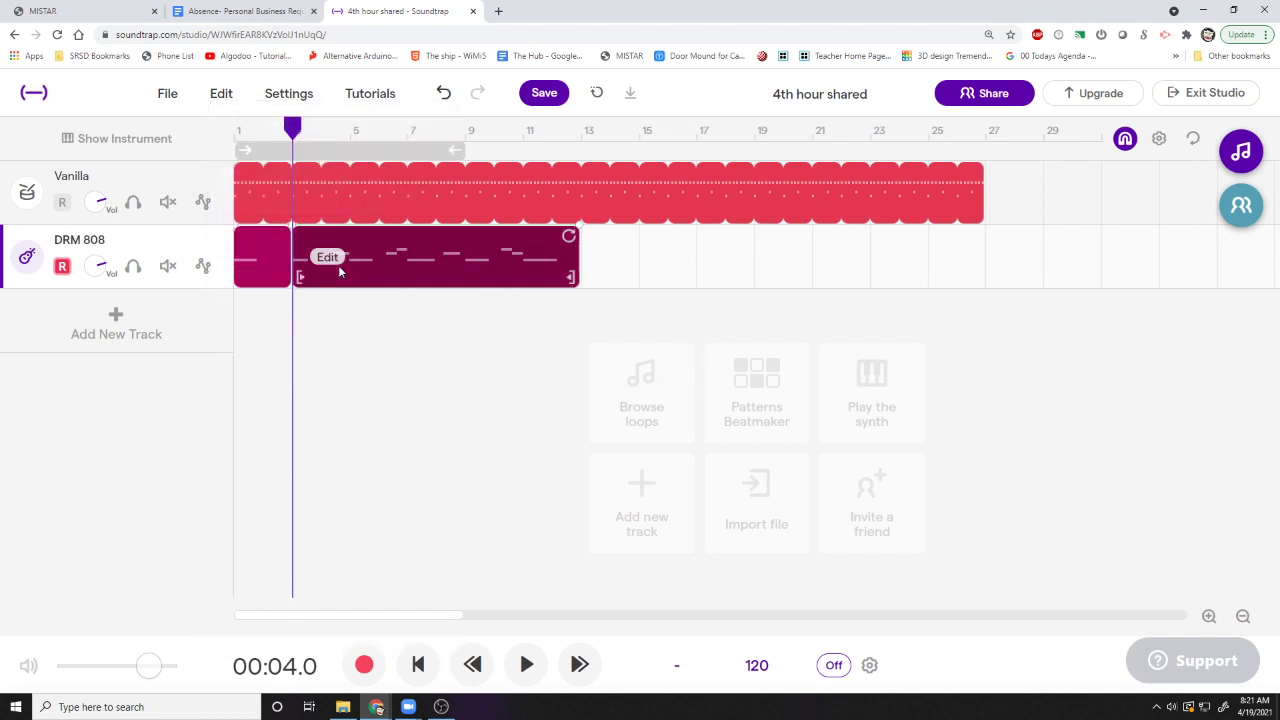
pyautogui.click(262, 257)
pyautogui.click(350, 128)
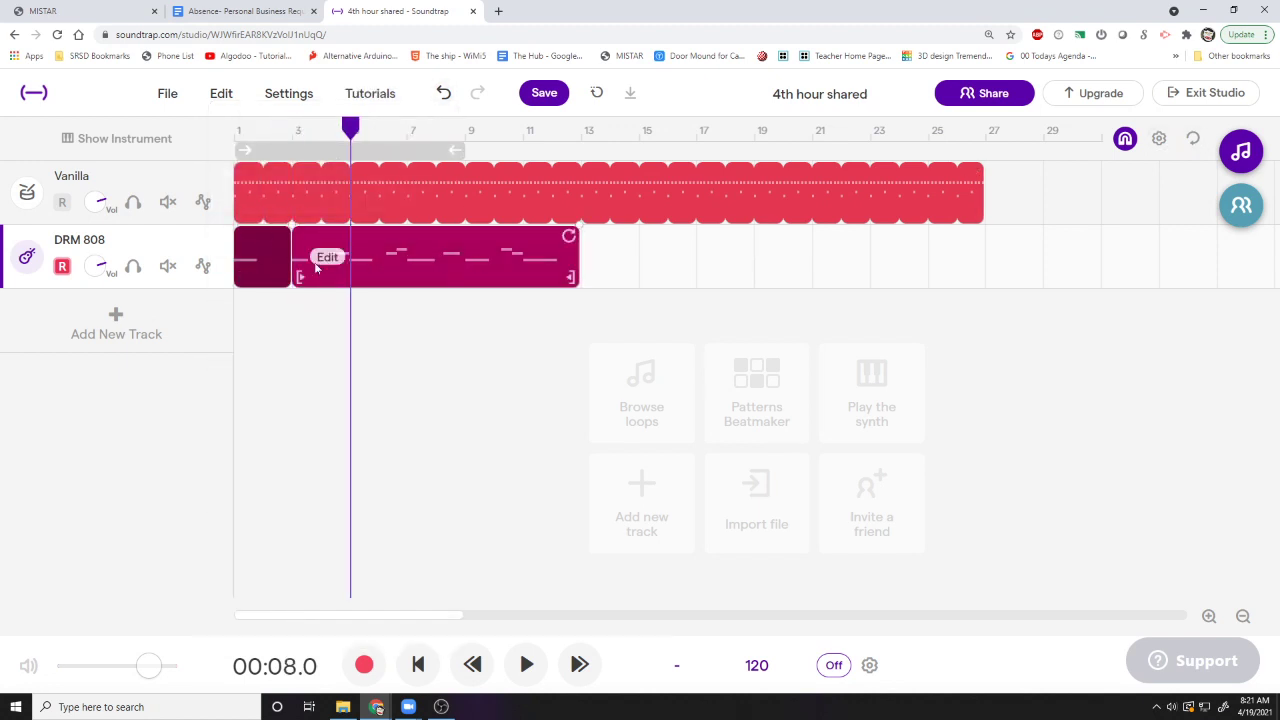
pyautogui.click(294, 128)
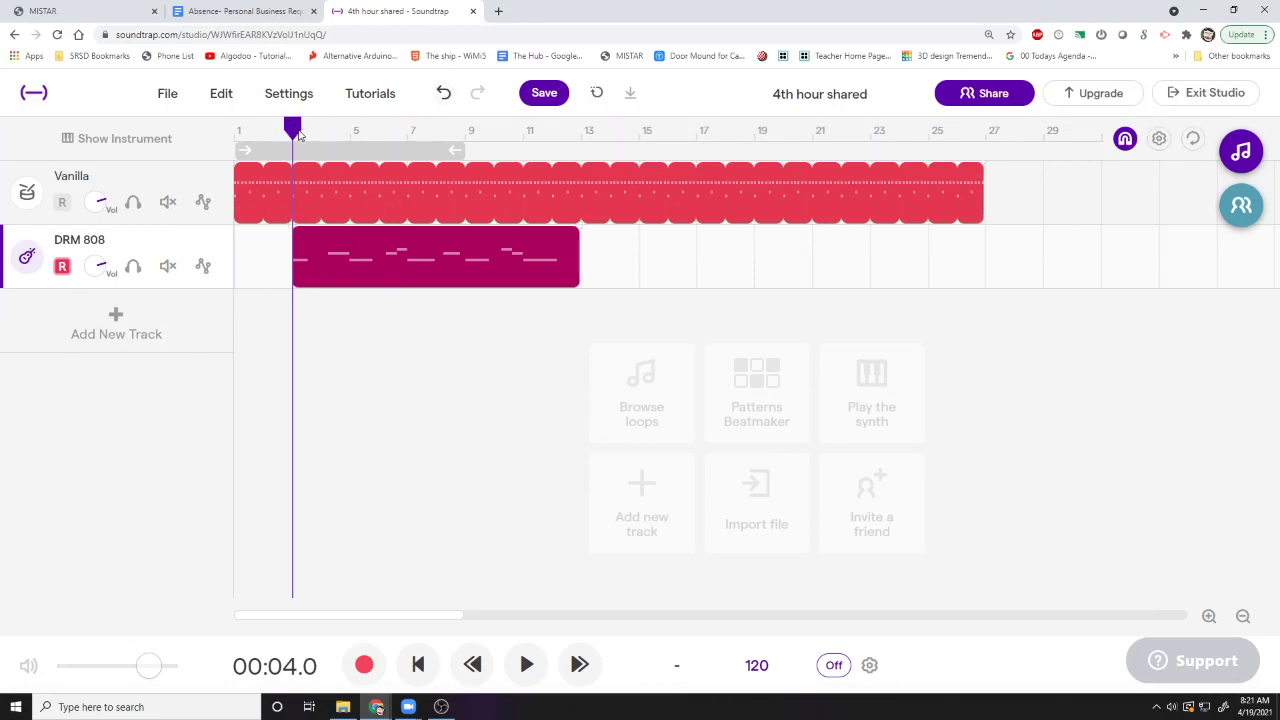
# - Drag the trimmed DRM 808 clip to bar 1, play from the start, and zoom in
pyautogui.click(243, 138)
pyautogui.click(294, 130)
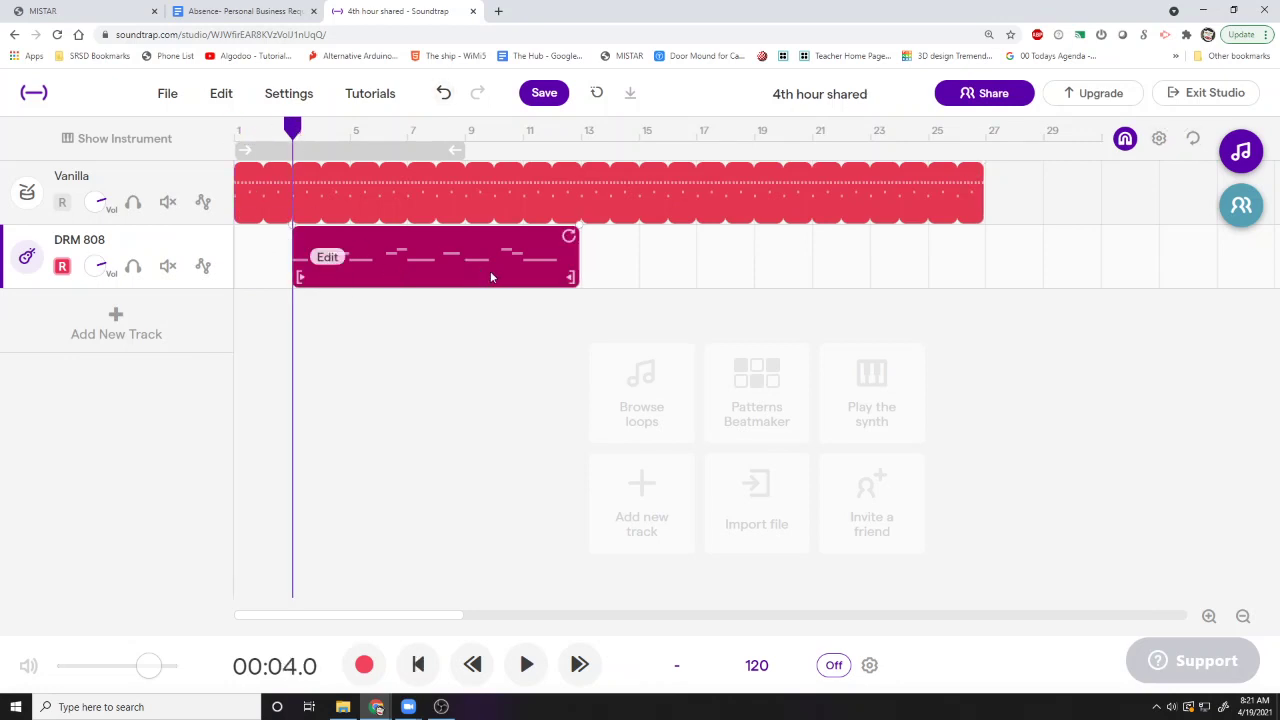
pyautogui.moveTo(490, 271); pyautogui.dragTo(451, 277)
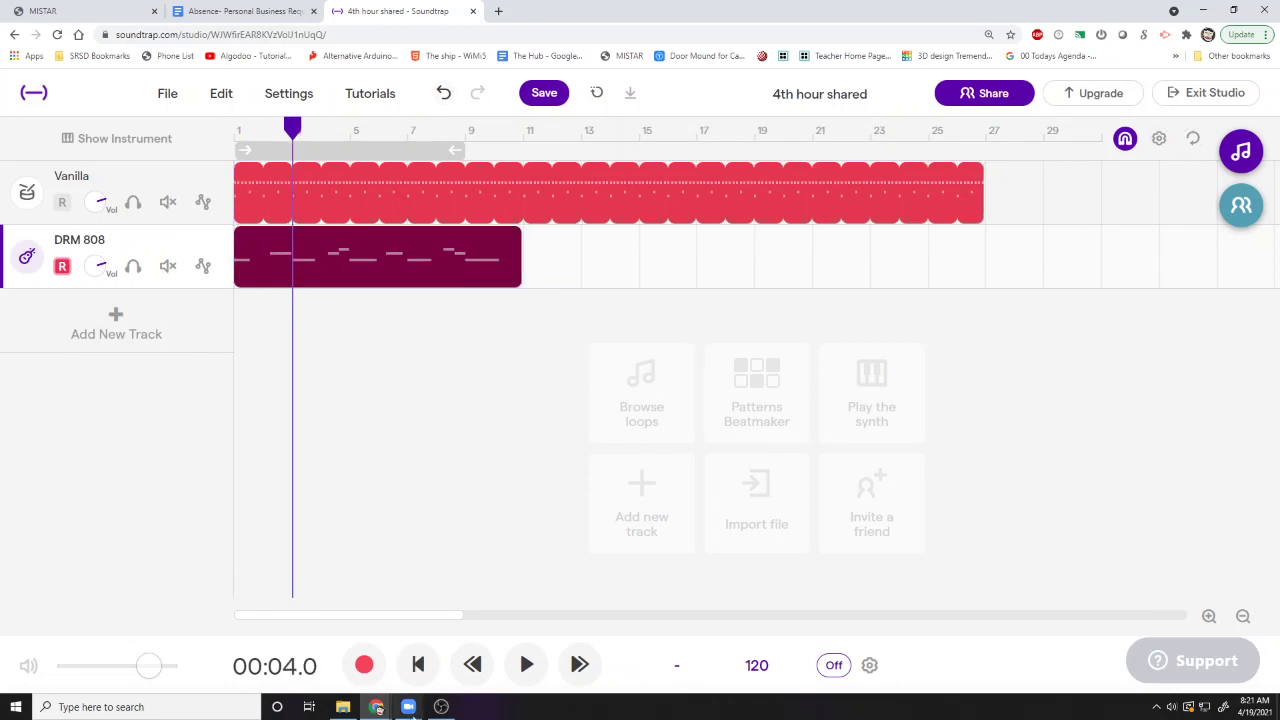
pyautogui.click(418, 664)
pyautogui.click(526, 665)
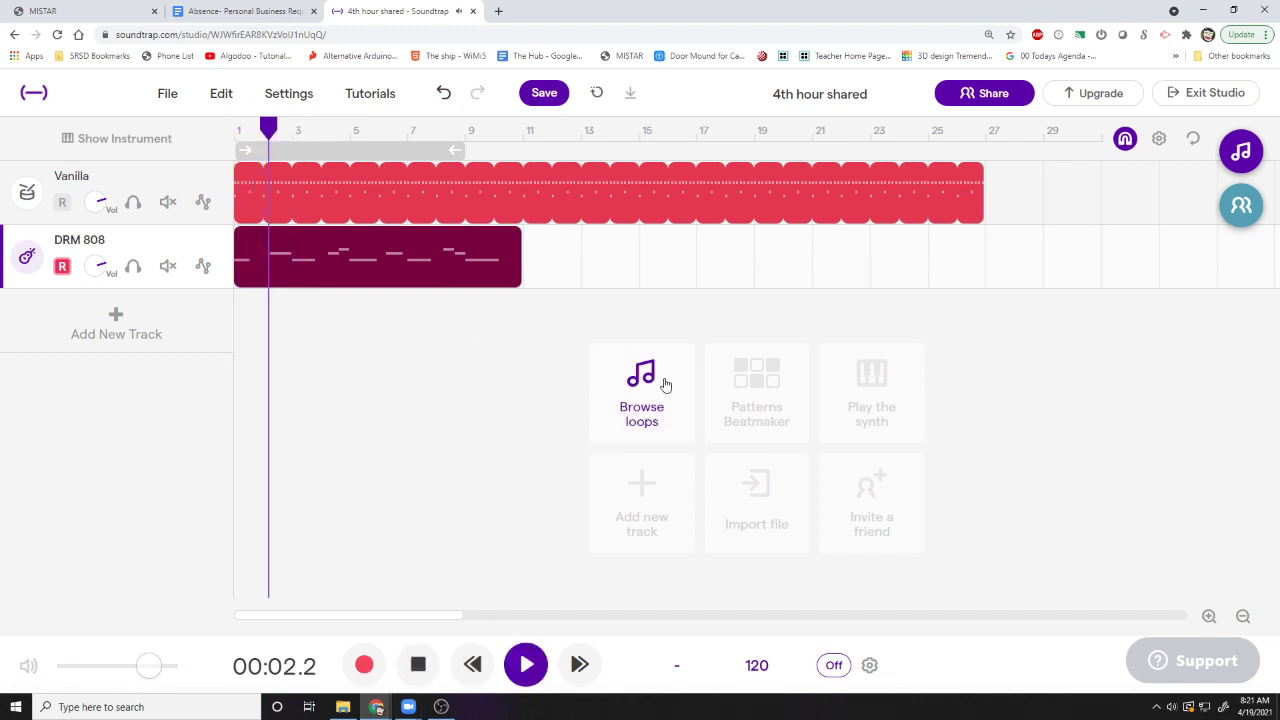
pyautogui.click(1209, 617)
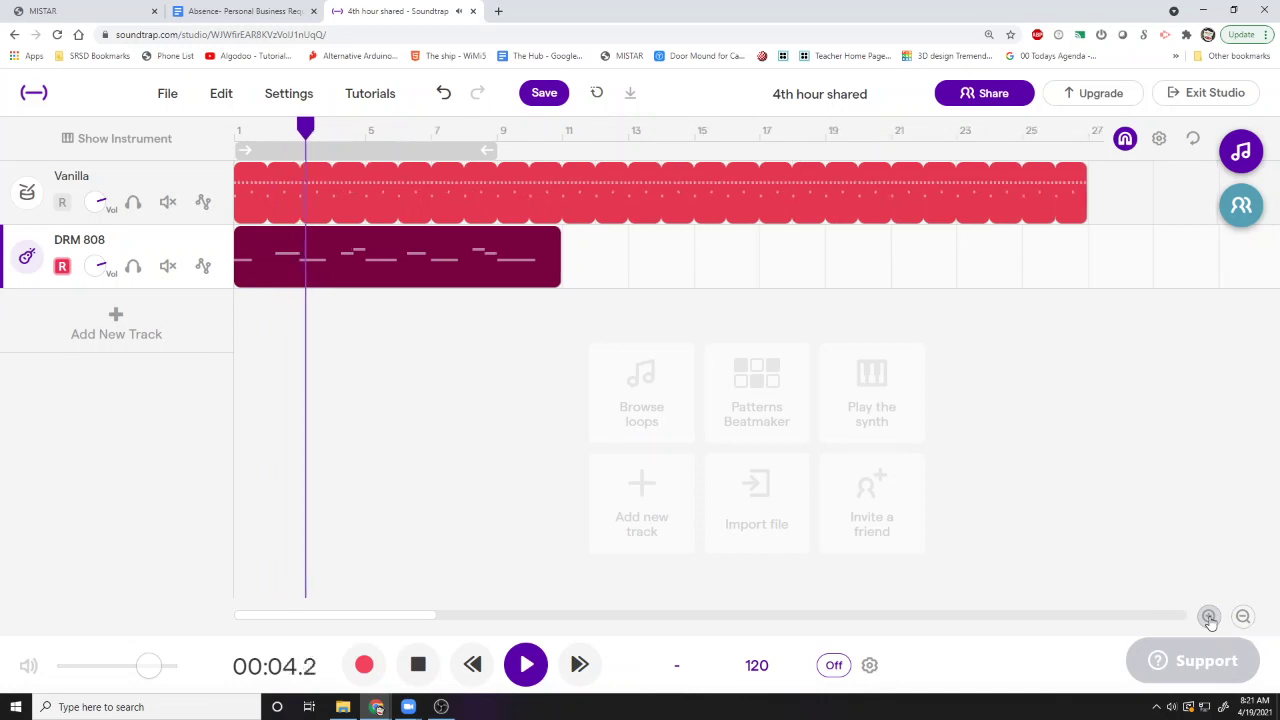
pyautogui.click(1209, 617)
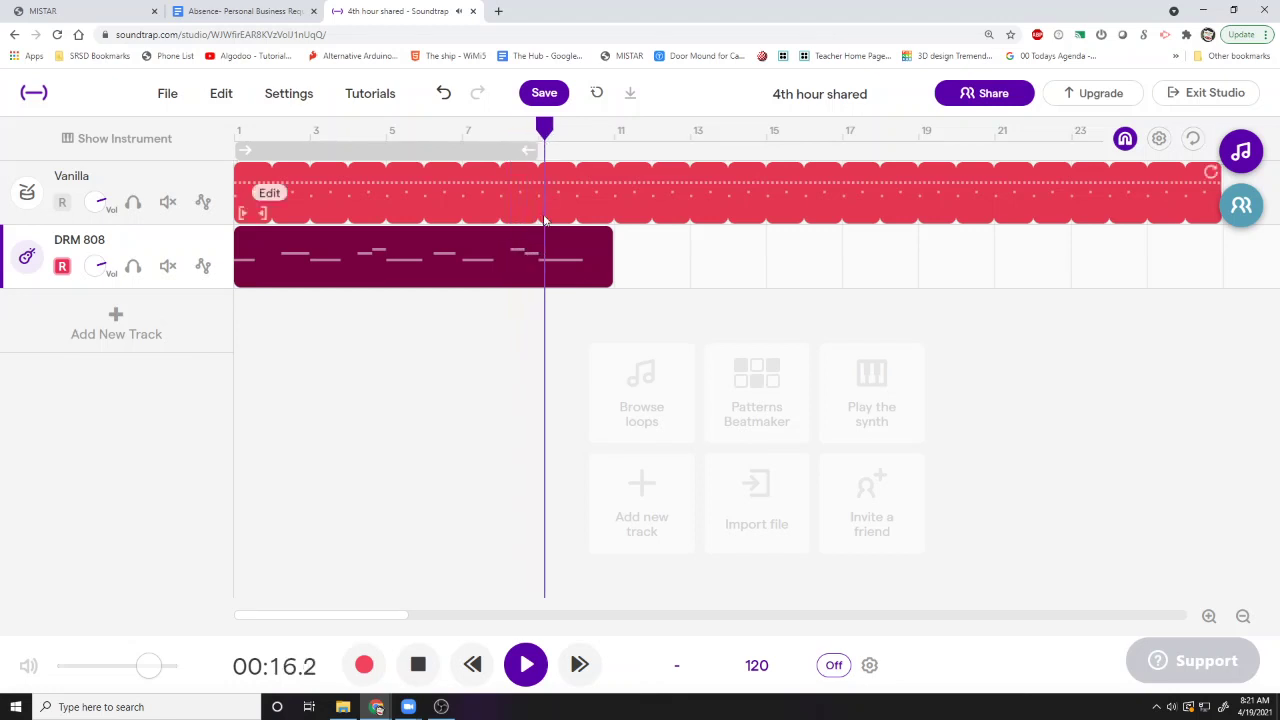
# - Stop playback and move the playhead between bars 5 and 9, leaving it at bar 9
pyautogui.press('space')
pyautogui.click(538, 131)
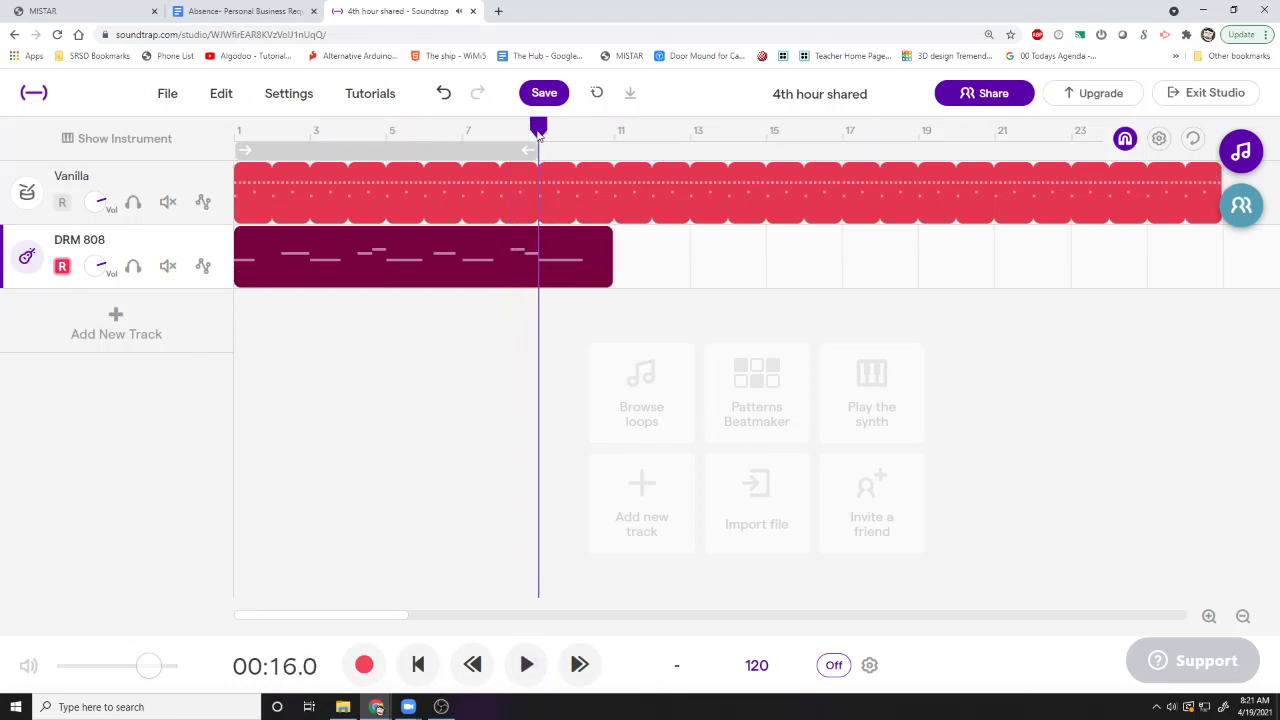
pyautogui.click(388, 132)
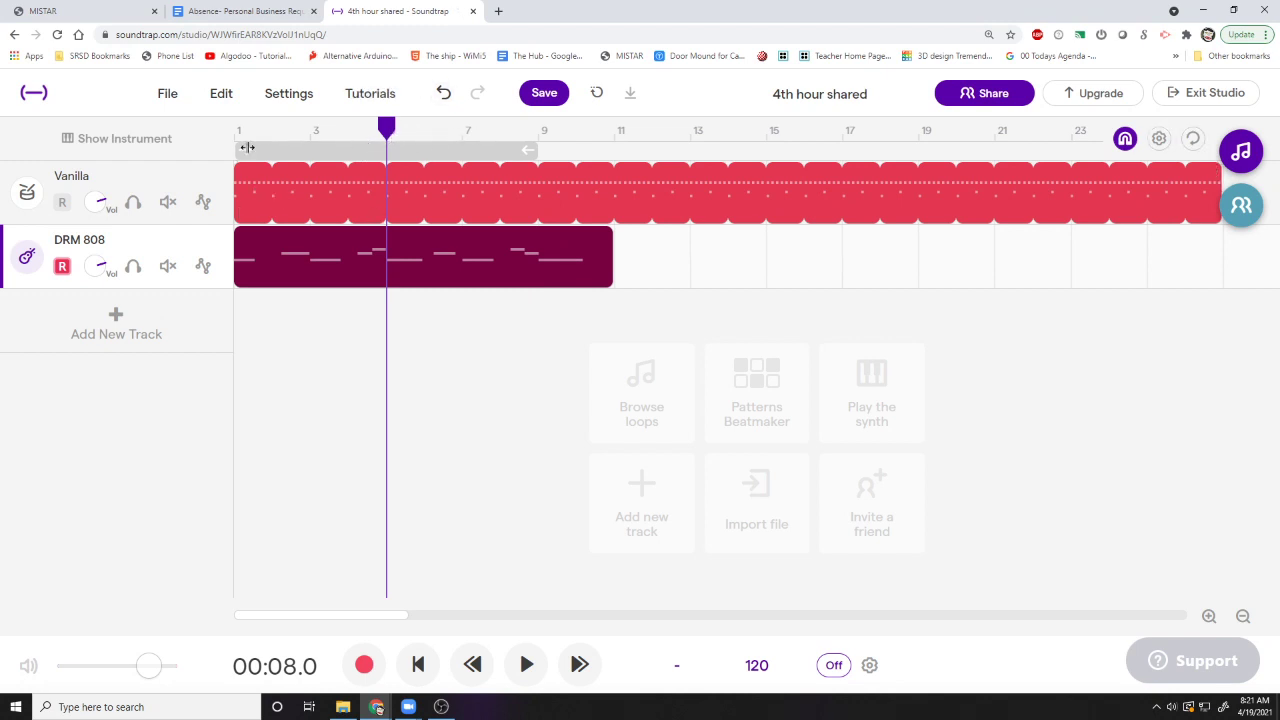
pyautogui.click(539, 140)
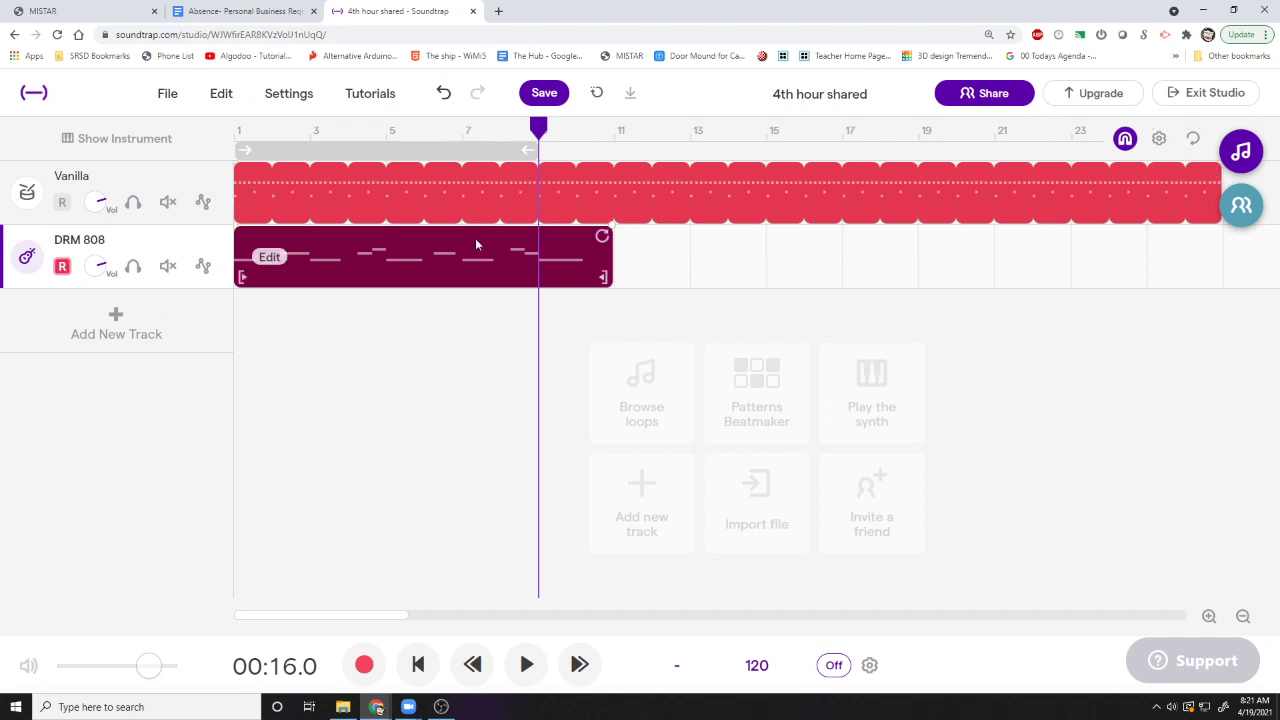
pyautogui.click(390, 139)
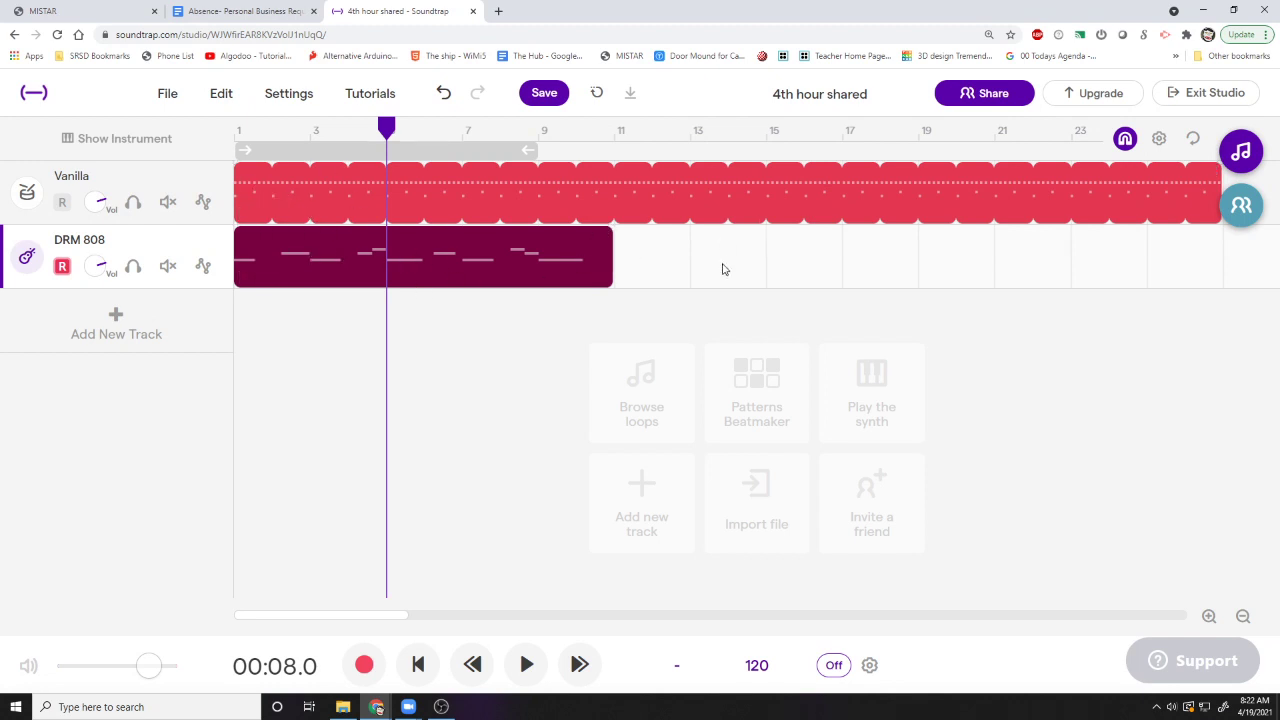
pyautogui.click(537, 138)
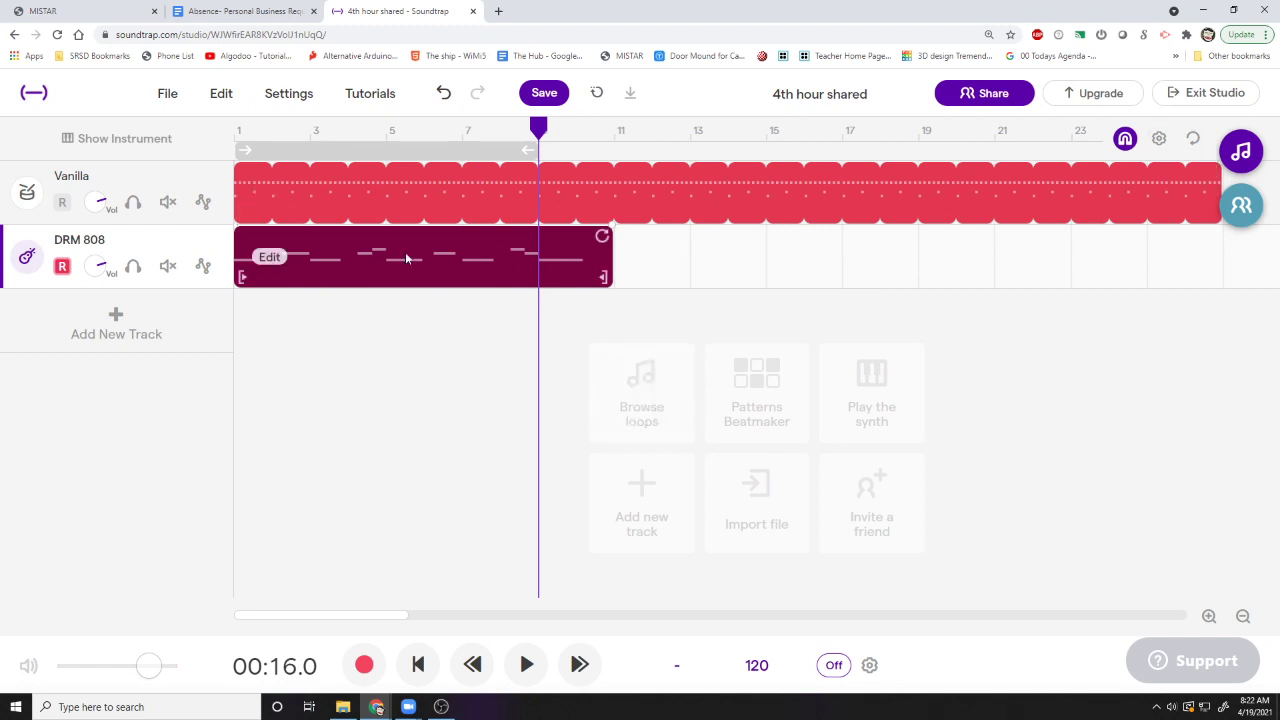
pyautogui.click(469, 135)
pyautogui.click(530, 137)
pyautogui.click(388, 135)
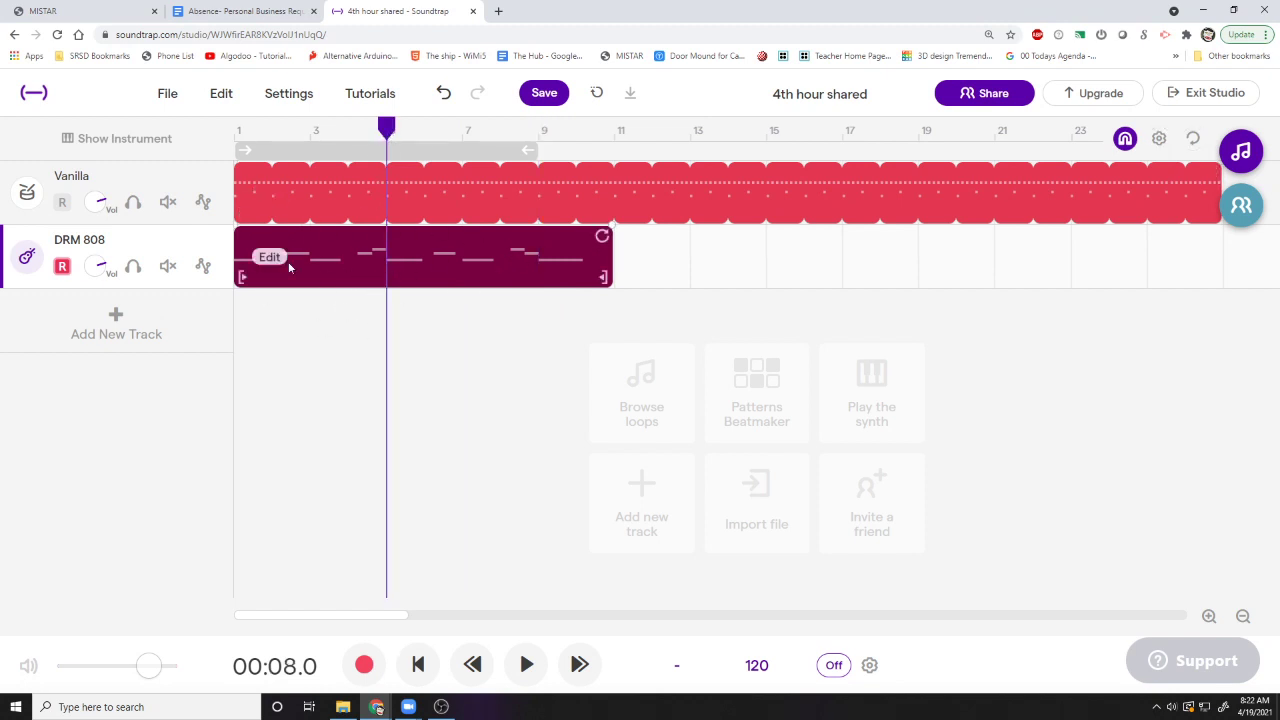
pyautogui.click(538, 135)
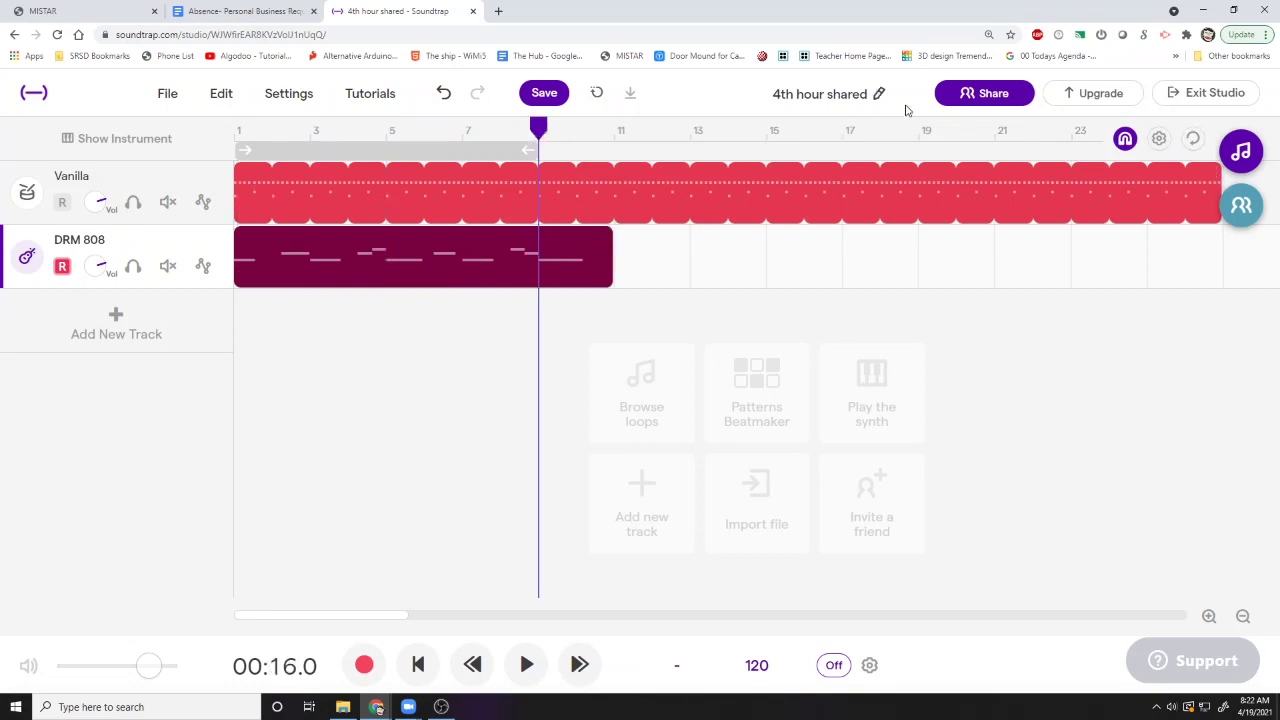
# - Split the DRM 808 bass clip at bar 9 and delete the piece after it
pyautogui.click(222, 93)
pyautogui.click(280, 234)
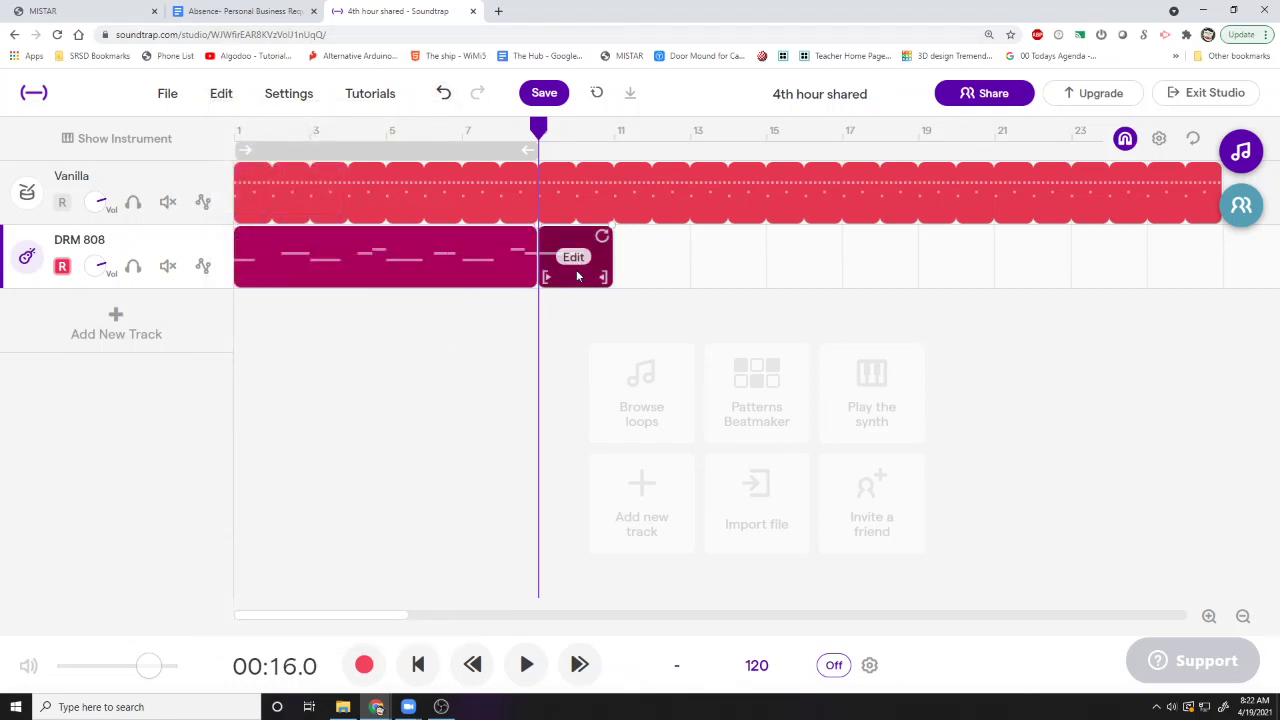
pyautogui.press('Delete')
# - Loop the 8-bar bass clip to bar 25 and trim the Vanilla clip to end there
pyautogui.click(495, 270)
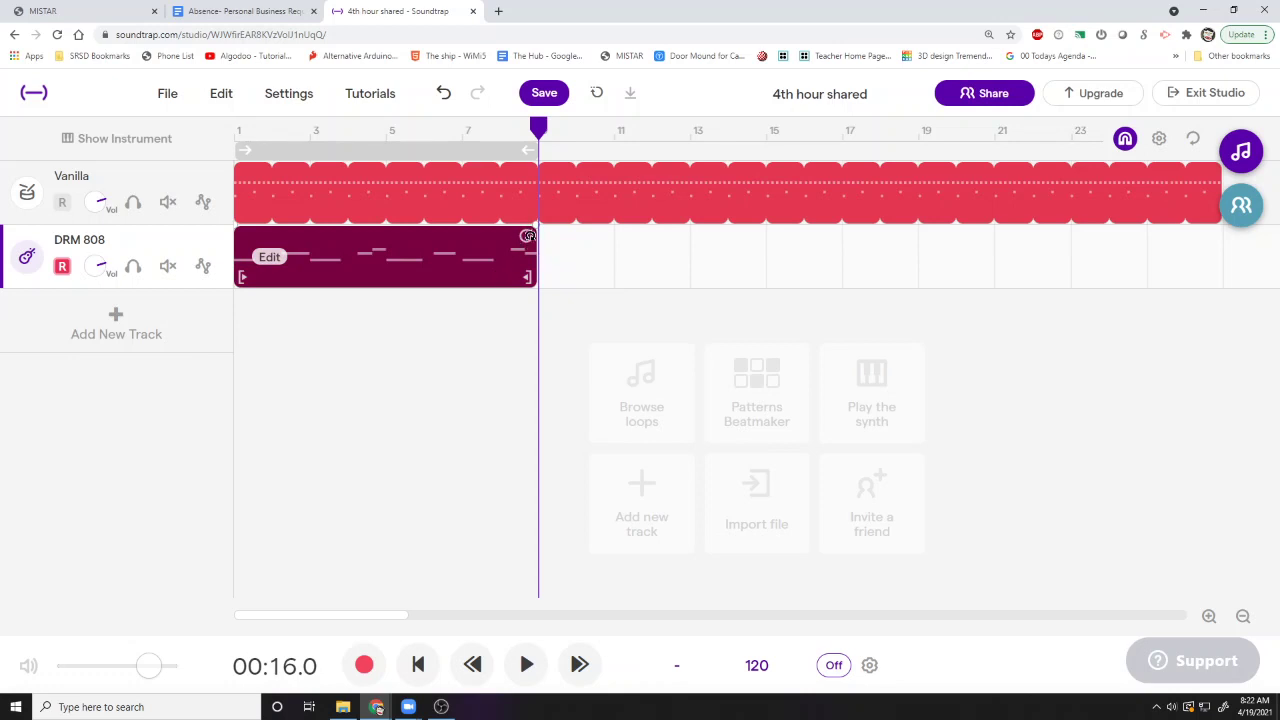
pyautogui.moveTo(527, 236); pyautogui.dragTo(1021, 289)
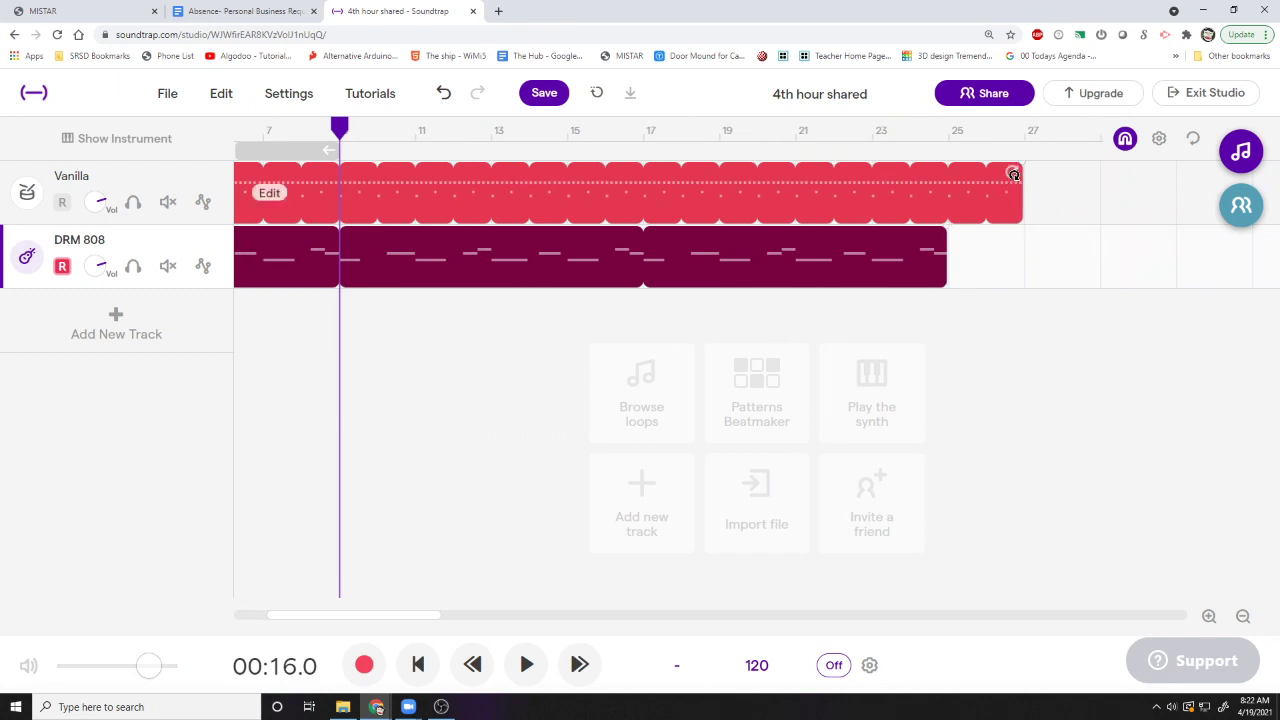
pyautogui.moveTo(1010, 176); pyautogui.dragTo(937, 183)
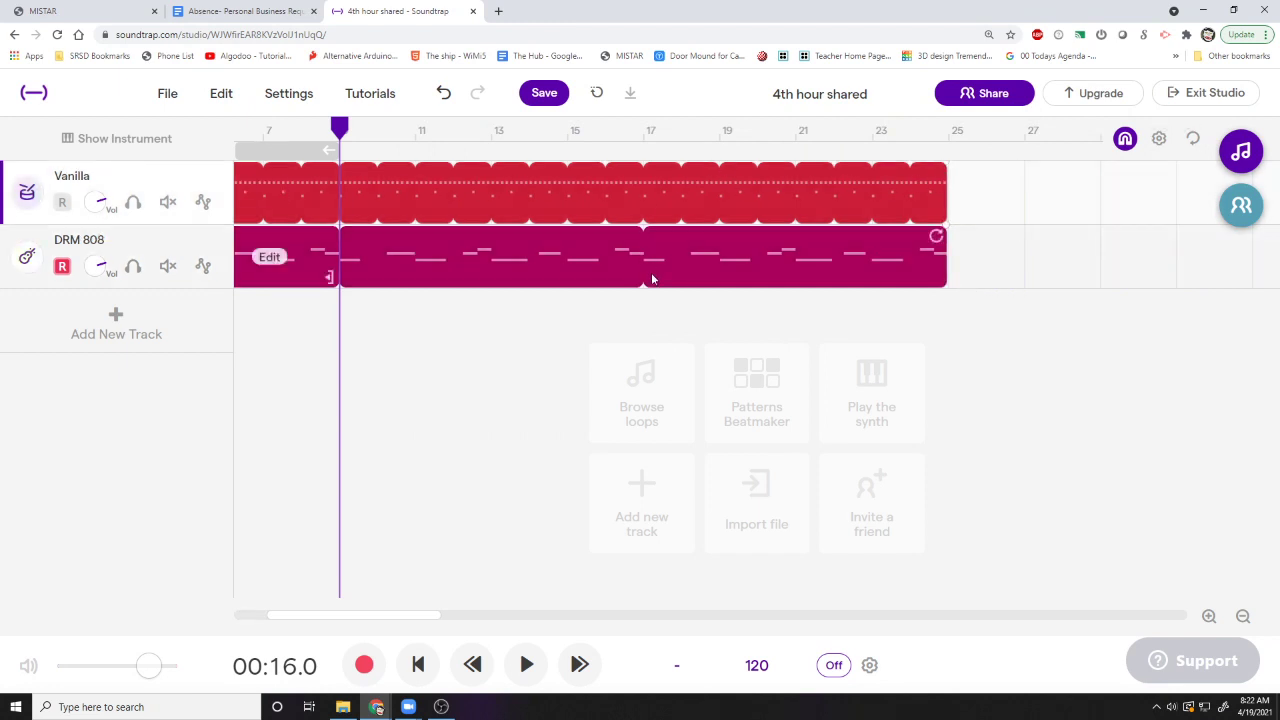
pyautogui.click(1241, 618)
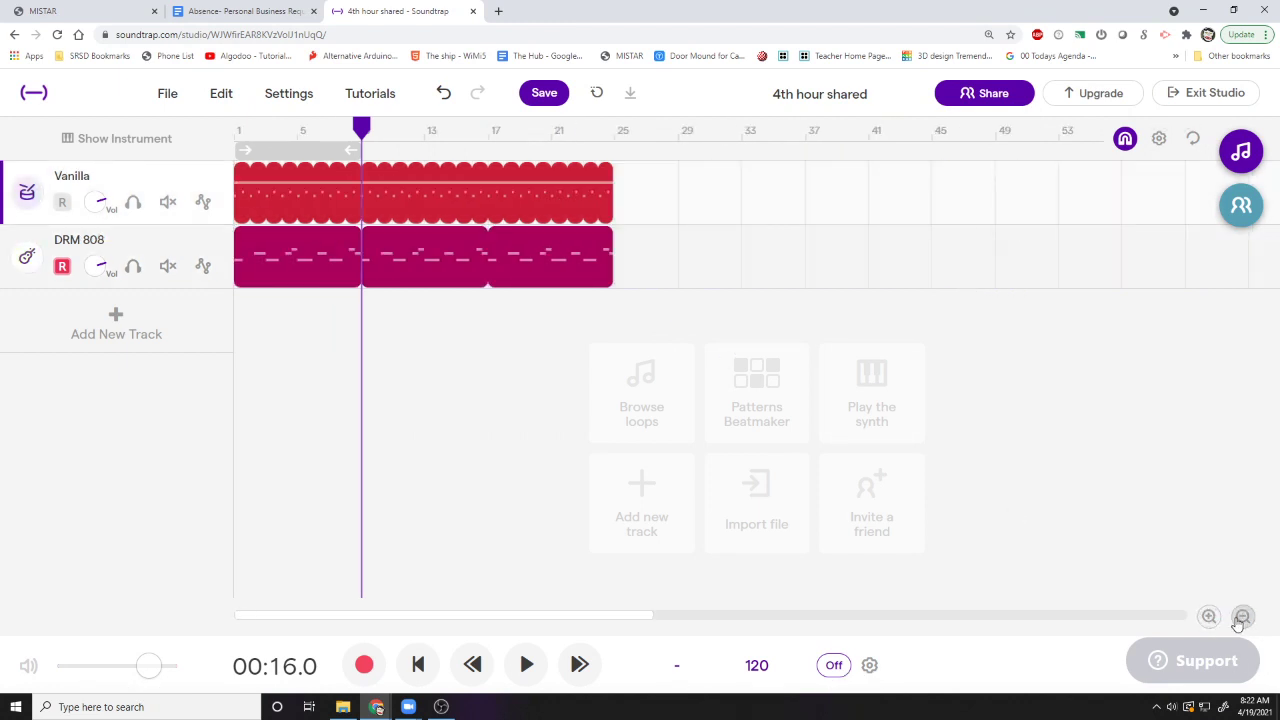
pyautogui.click(1241, 618)
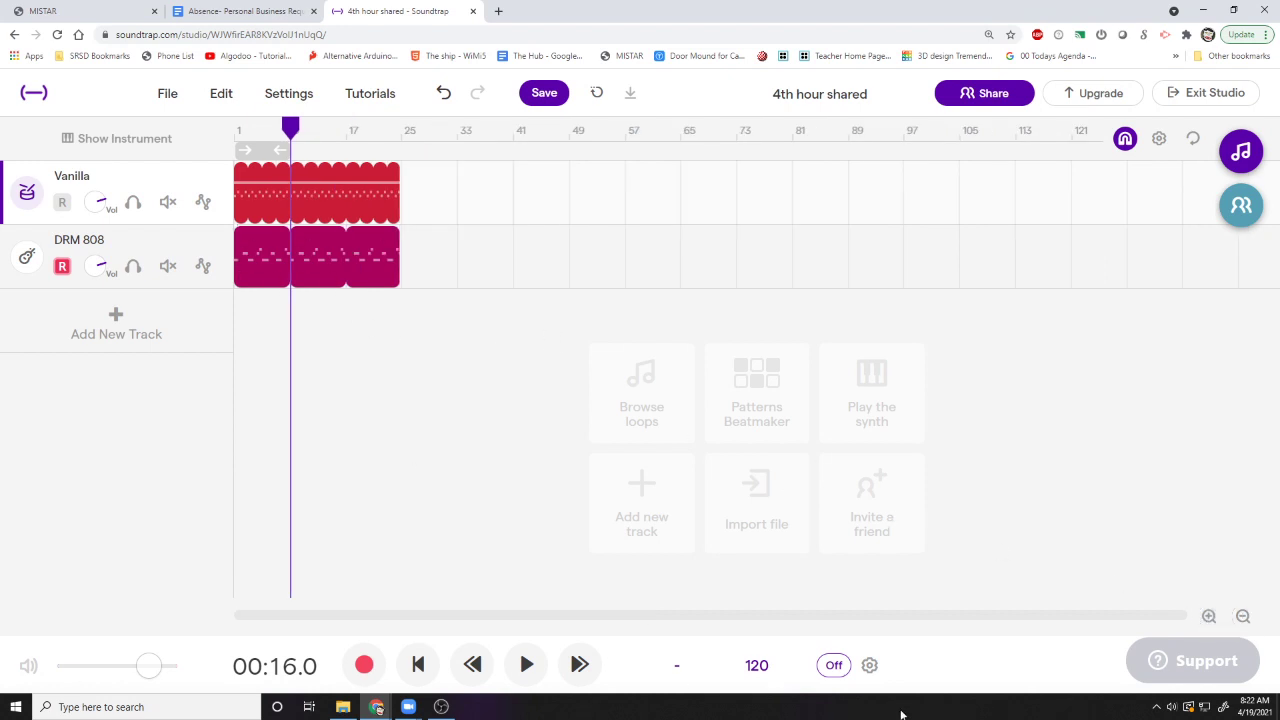
# - Return to the song start and add a Grand Piano keyboard track
pyautogui.click(418, 664)
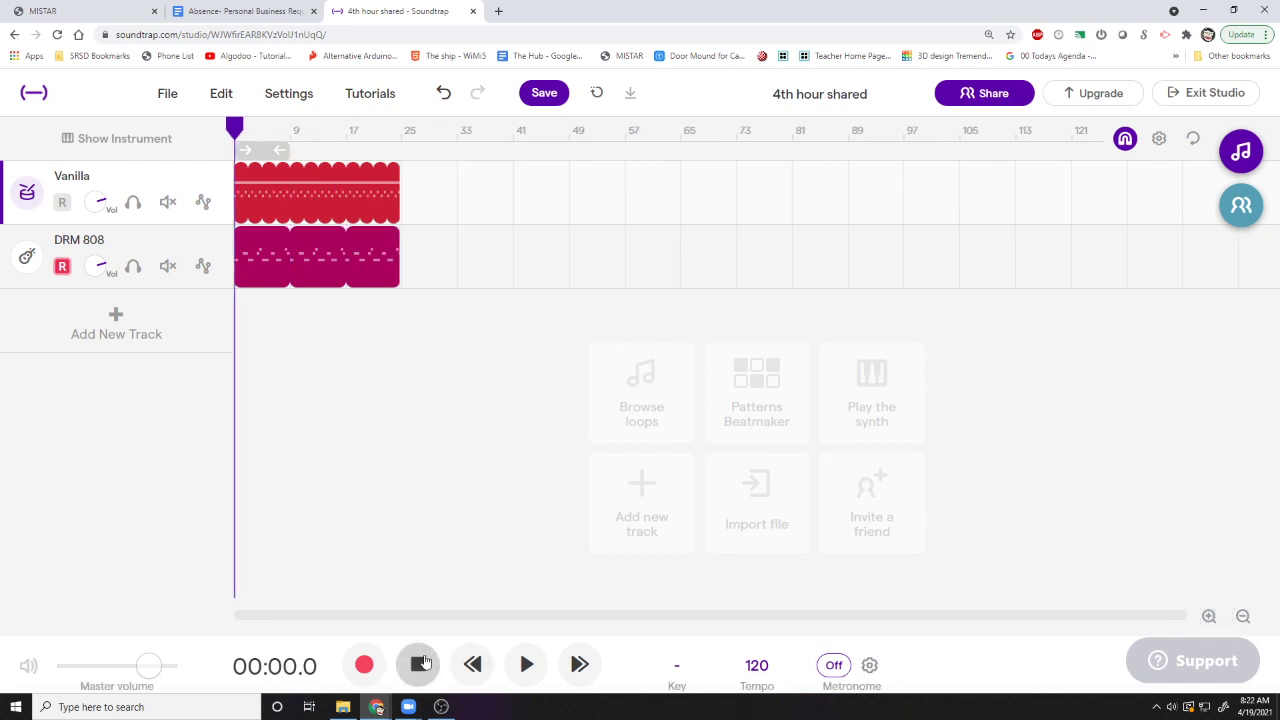
pyautogui.click(111, 340)
pyautogui.click(573, 300)
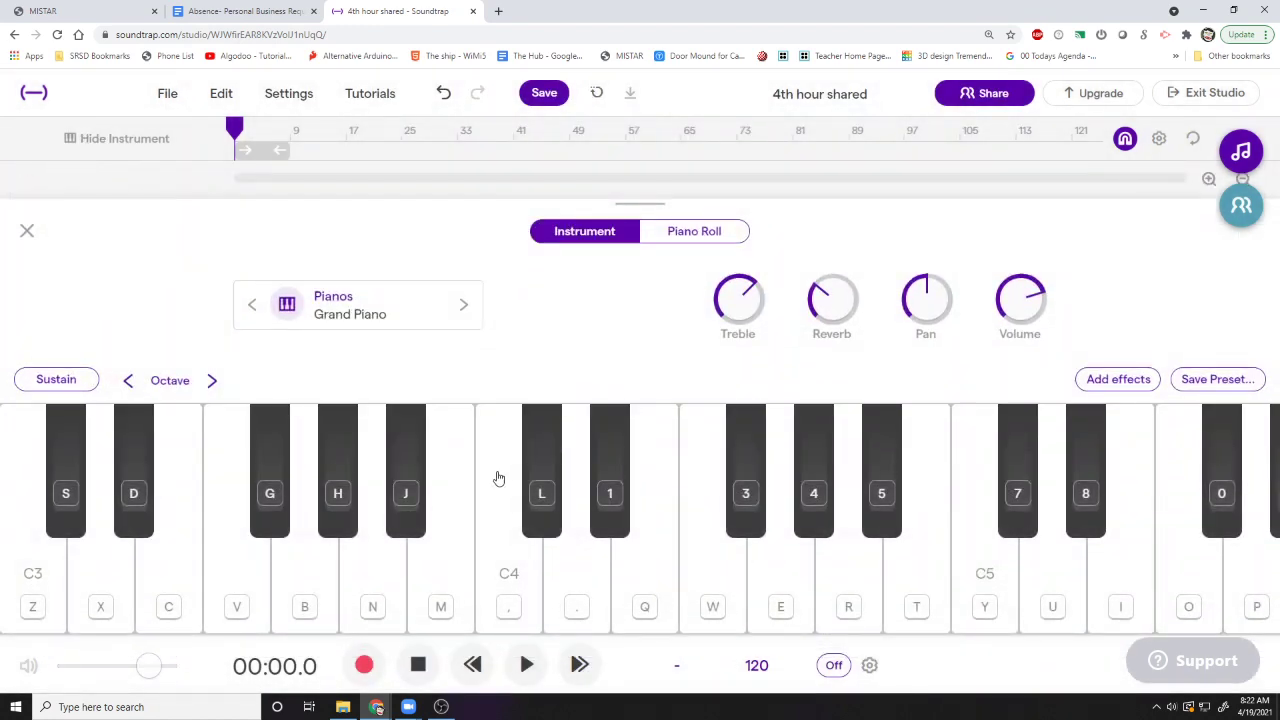
# - Try C major and C minor chords, then start recording on the Grand Piano track
pyautogui.press('z')
pyautogui.press('c')
pyautogui.press('b')
pyautogui.press('z')
pyautogui.press('z')
pyautogui.press('d')
pyautogui.press('b')
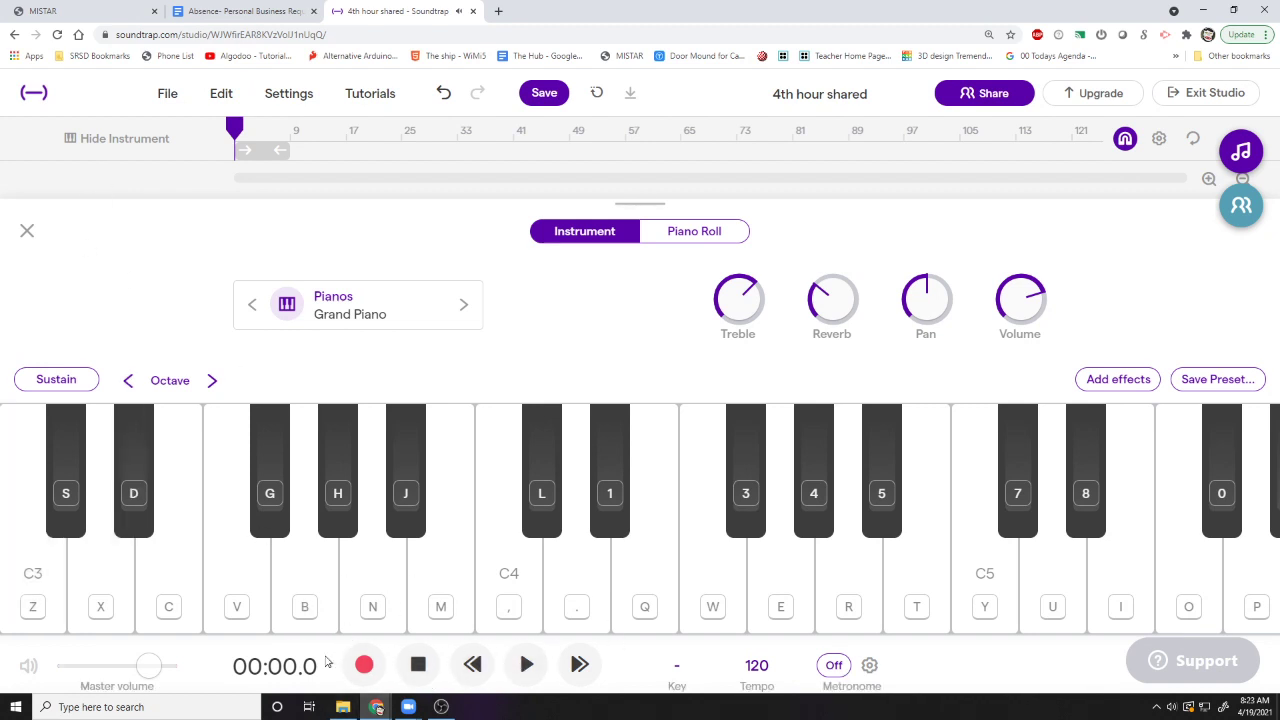
pyautogui.click(364, 666)
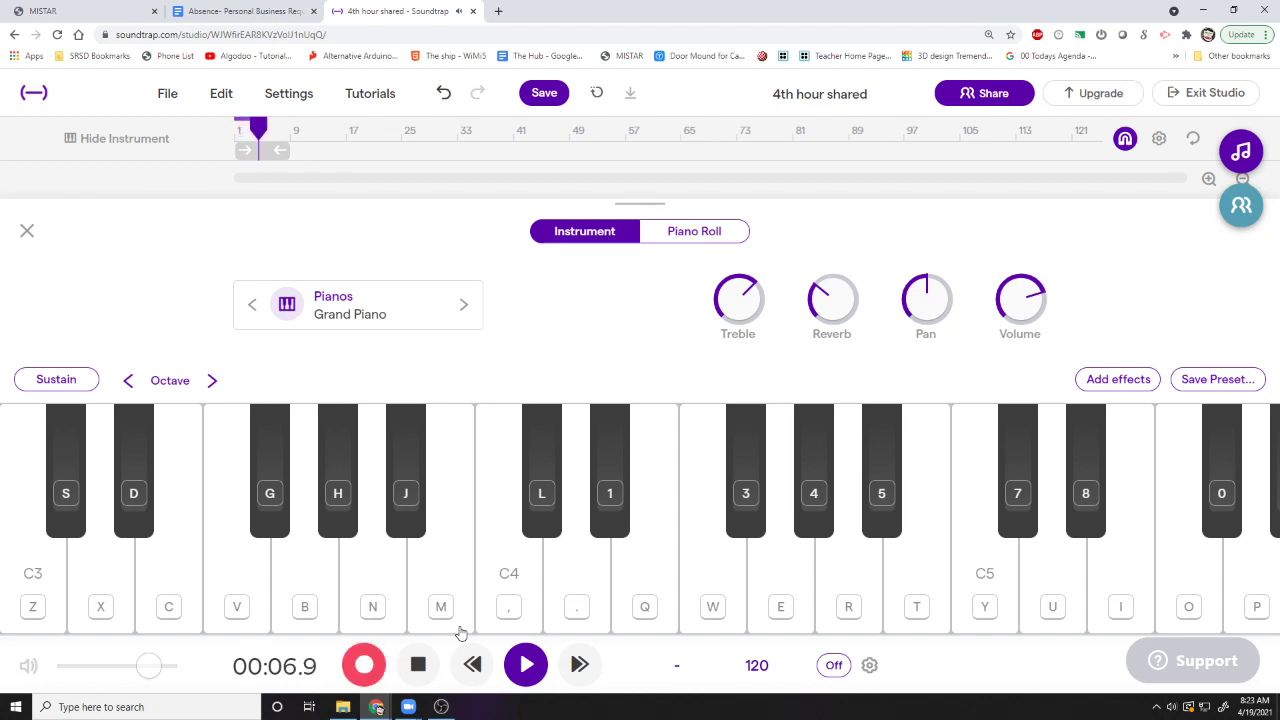
# - Record alternating E-G-A, E-G and E-A chords using the C, B and N keys
pyautogui.press('c')
pyautogui.press('b')
pyautogui.press('n')
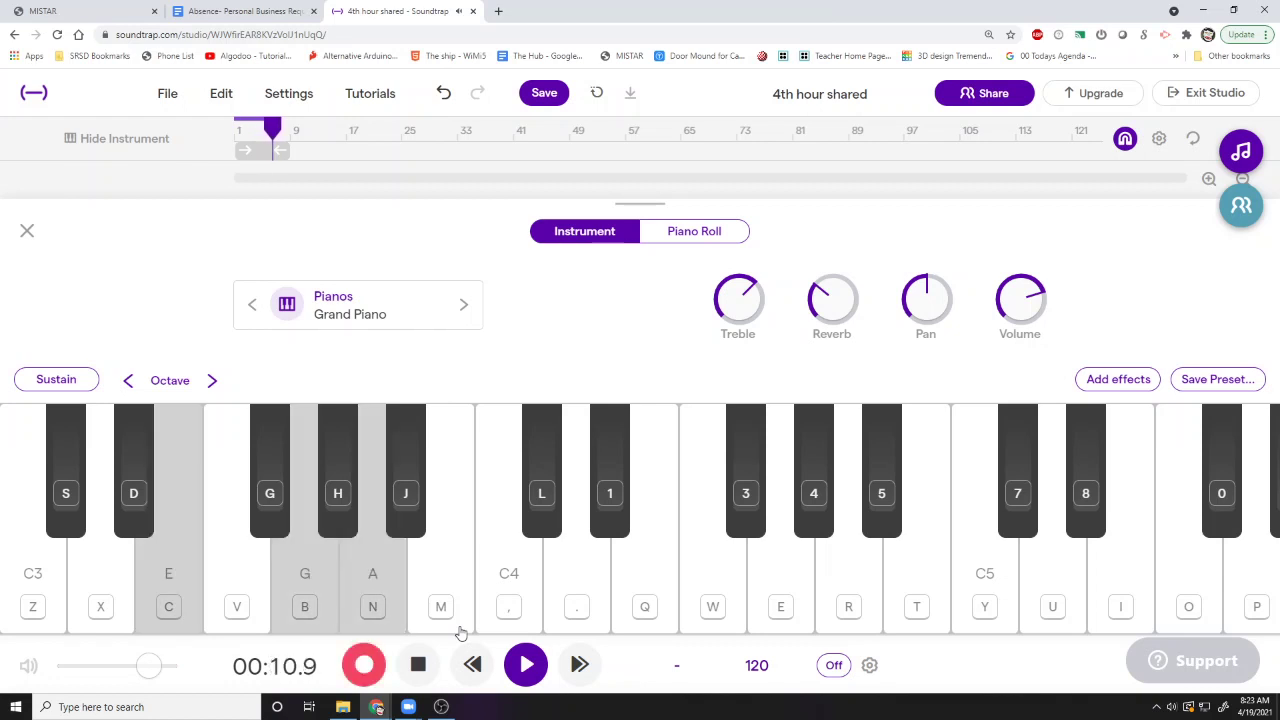
pyautogui.press('c')
pyautogui.press('b')
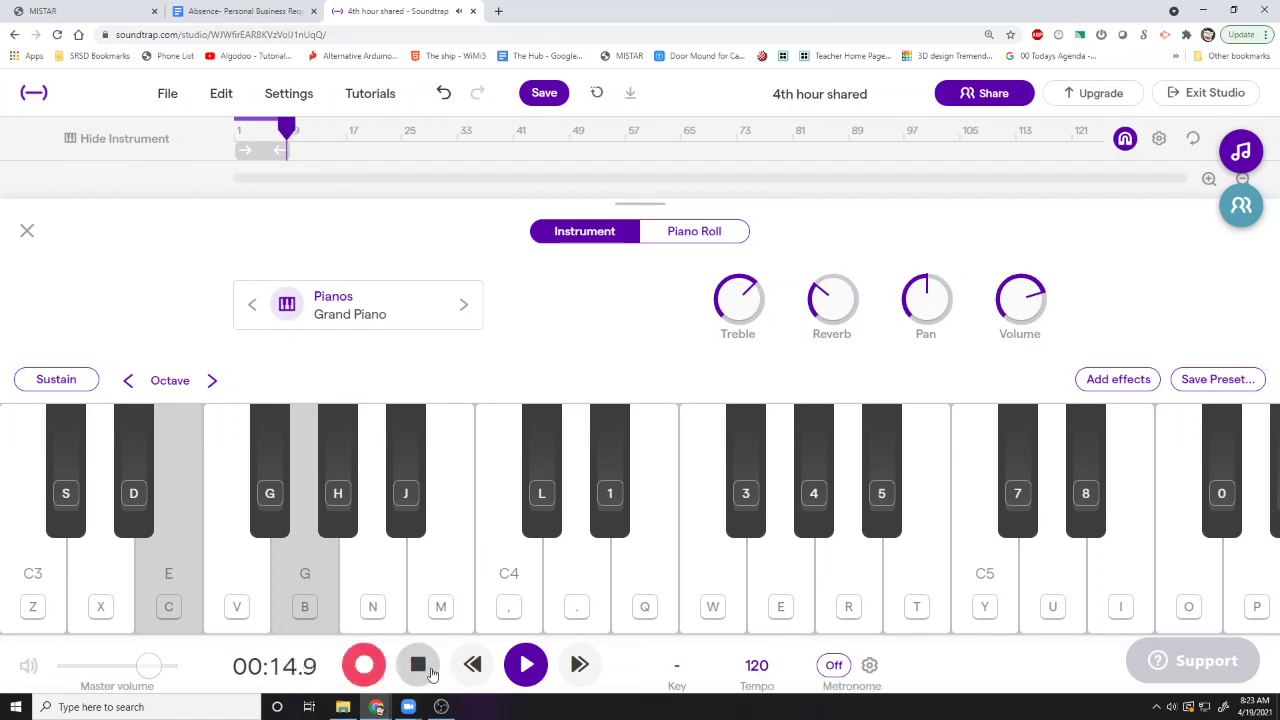
pyautogui.press('c')
pyautogui.press('n')
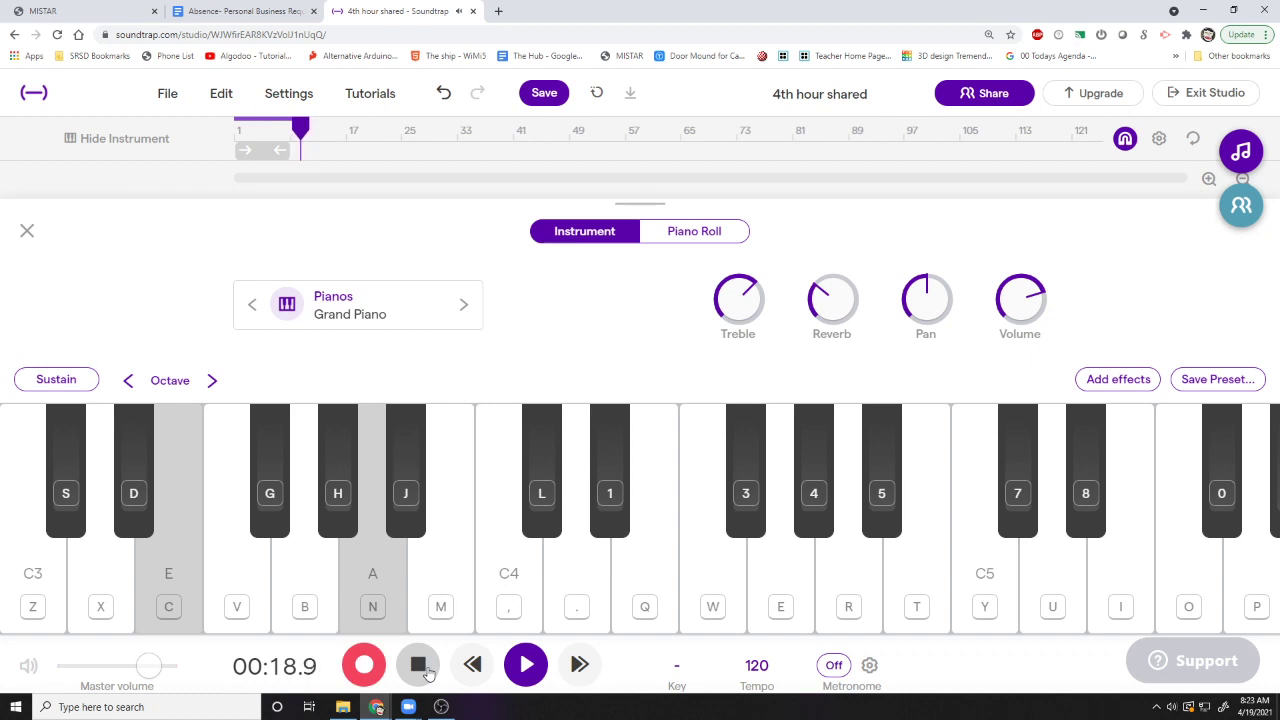
pyautogui.press('b')
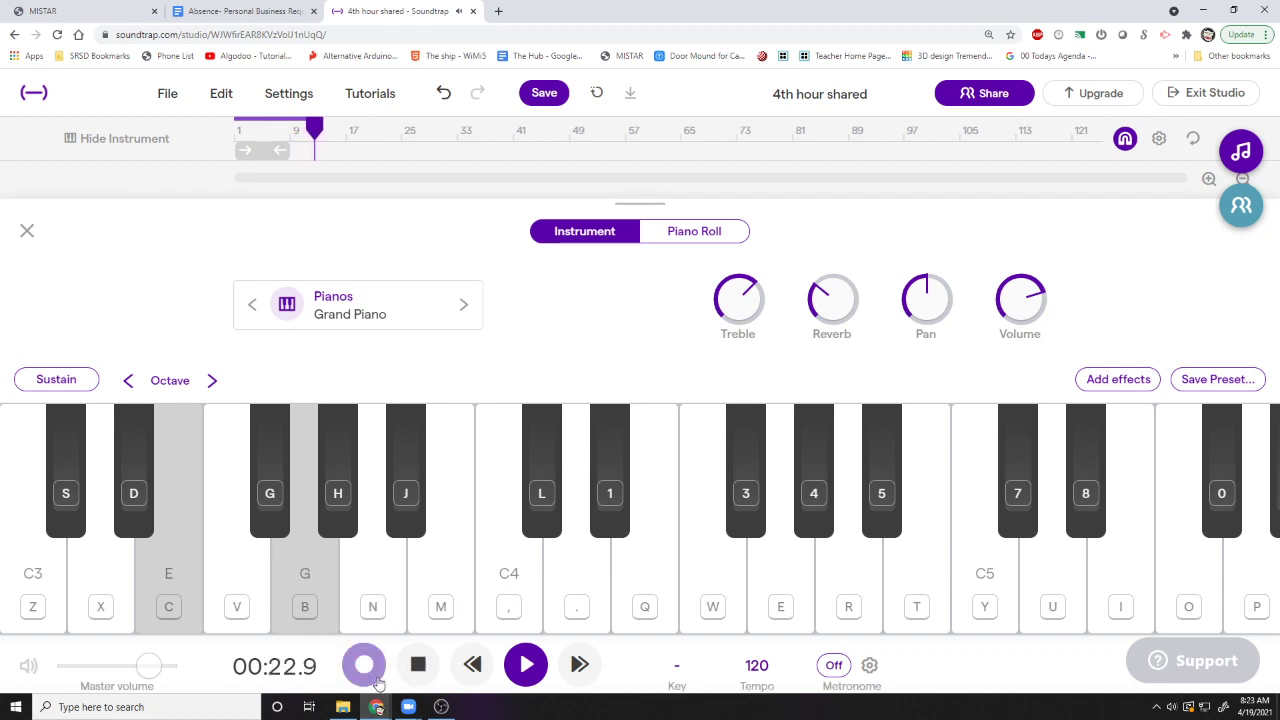
pyautogui.press('c')
pyautogui.press('n')
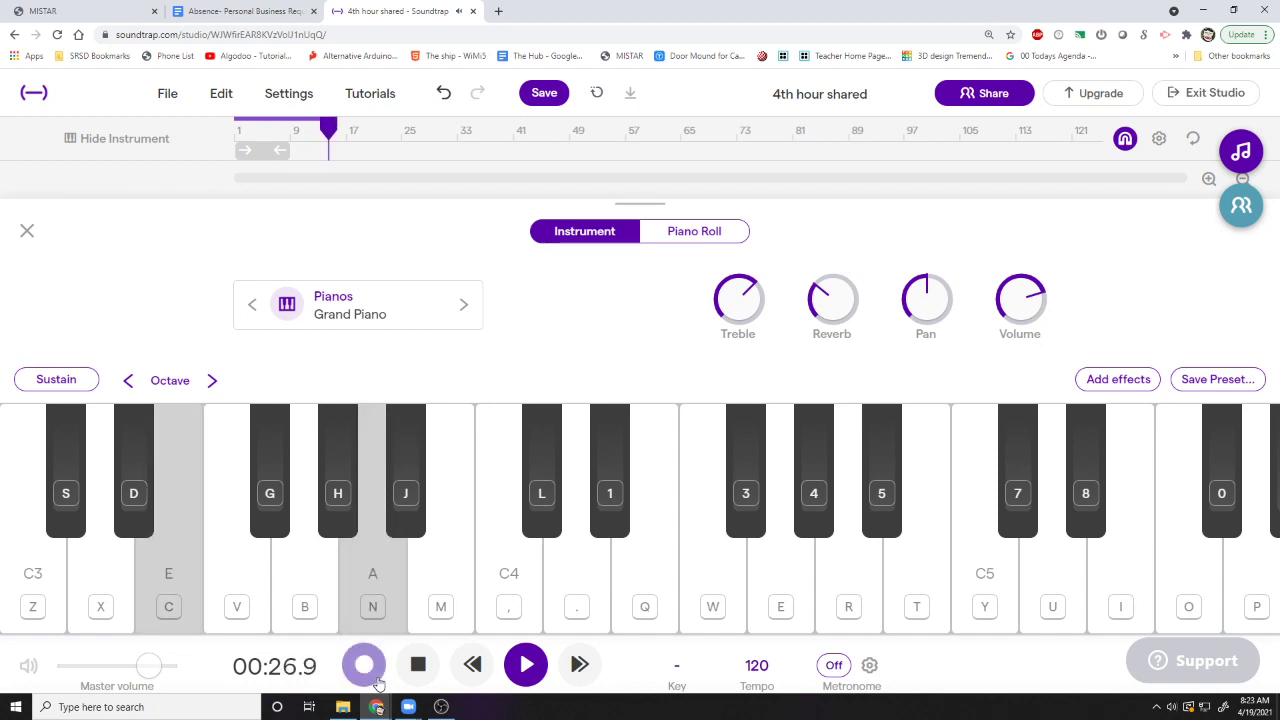
pyautogui.press('c')
pyautogui.press('b')
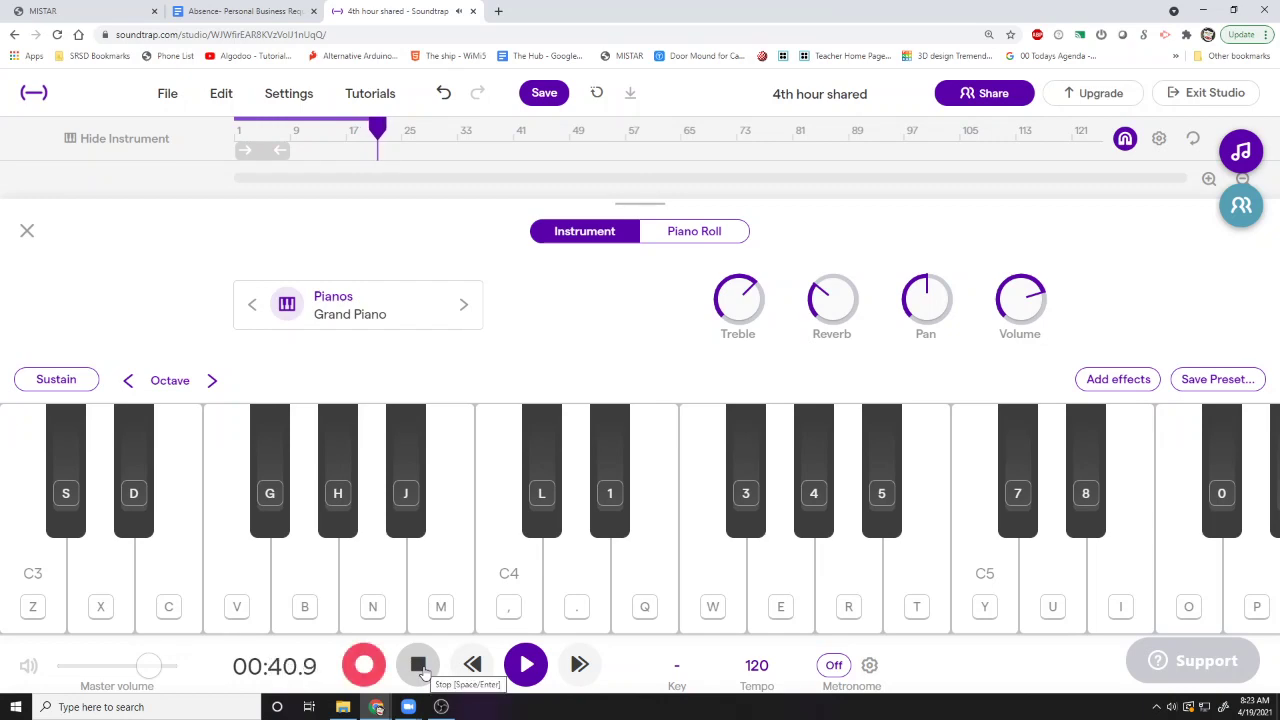
# - Stop the piano recording, hide the instrument and zoom in with the playhead at bar 13
pyautogui.click(420, 666)
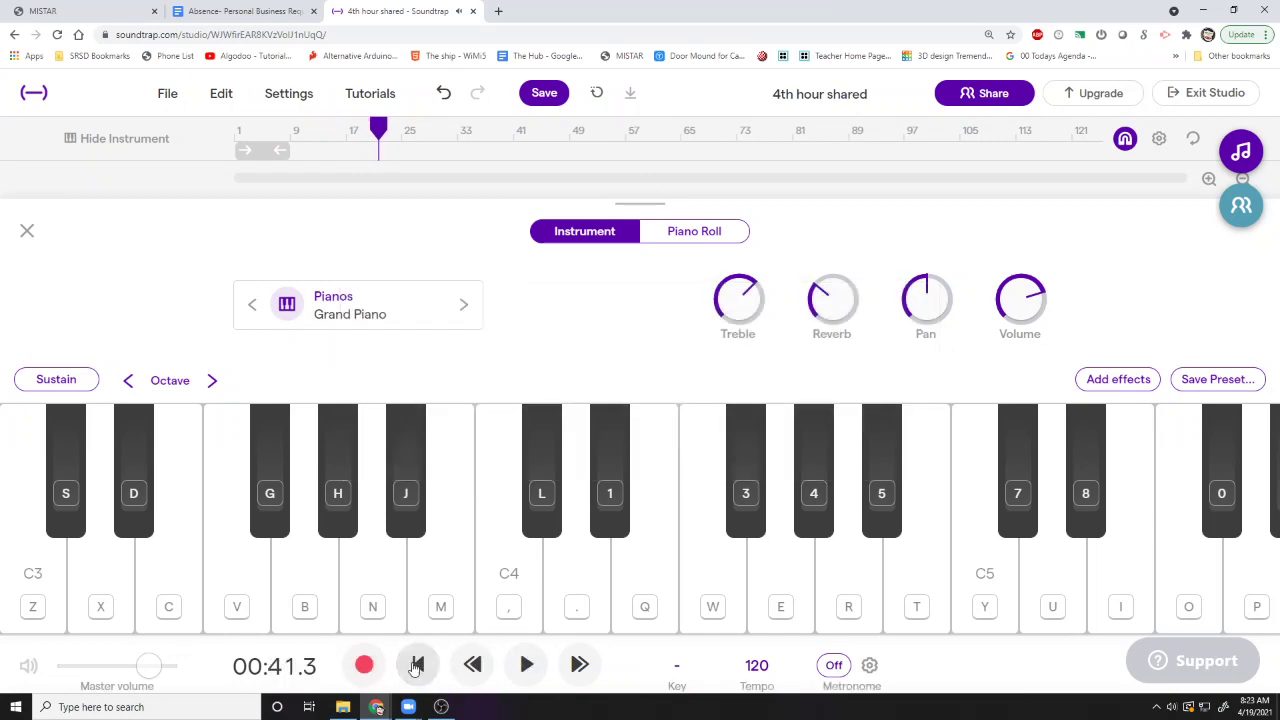
pyautogui.click(29, 240)
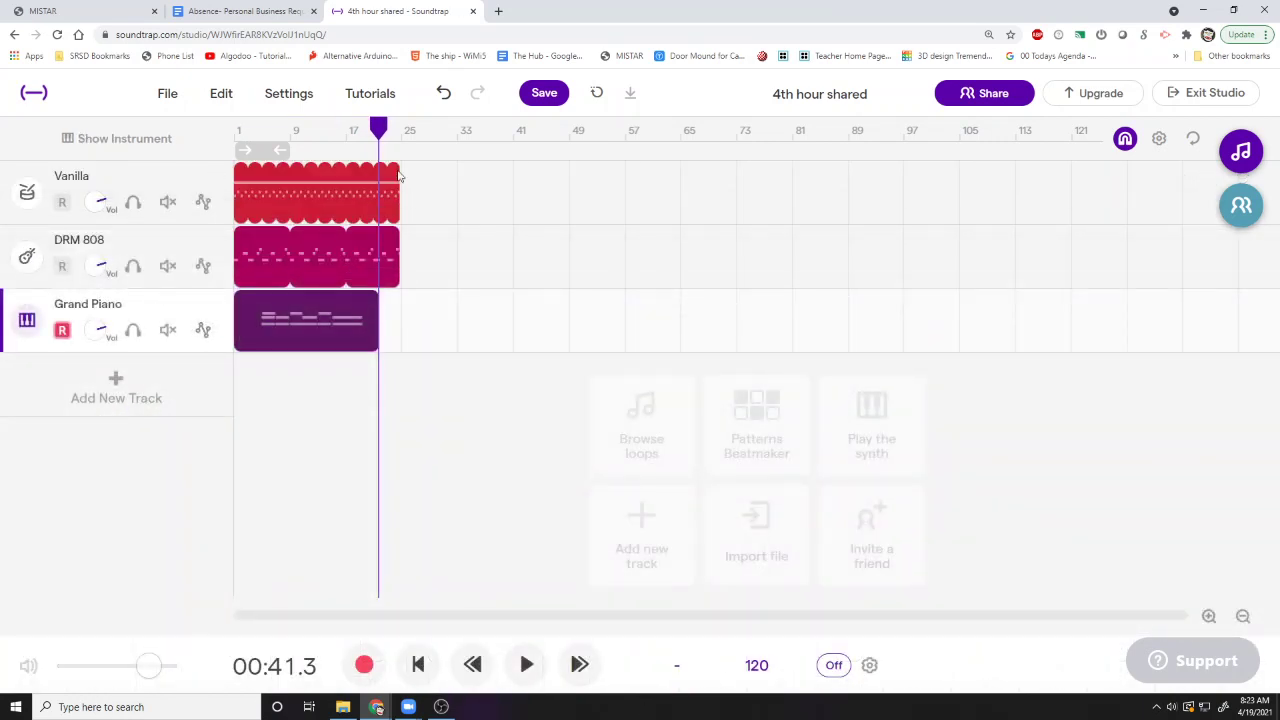
pyautogui.click(322, 133)
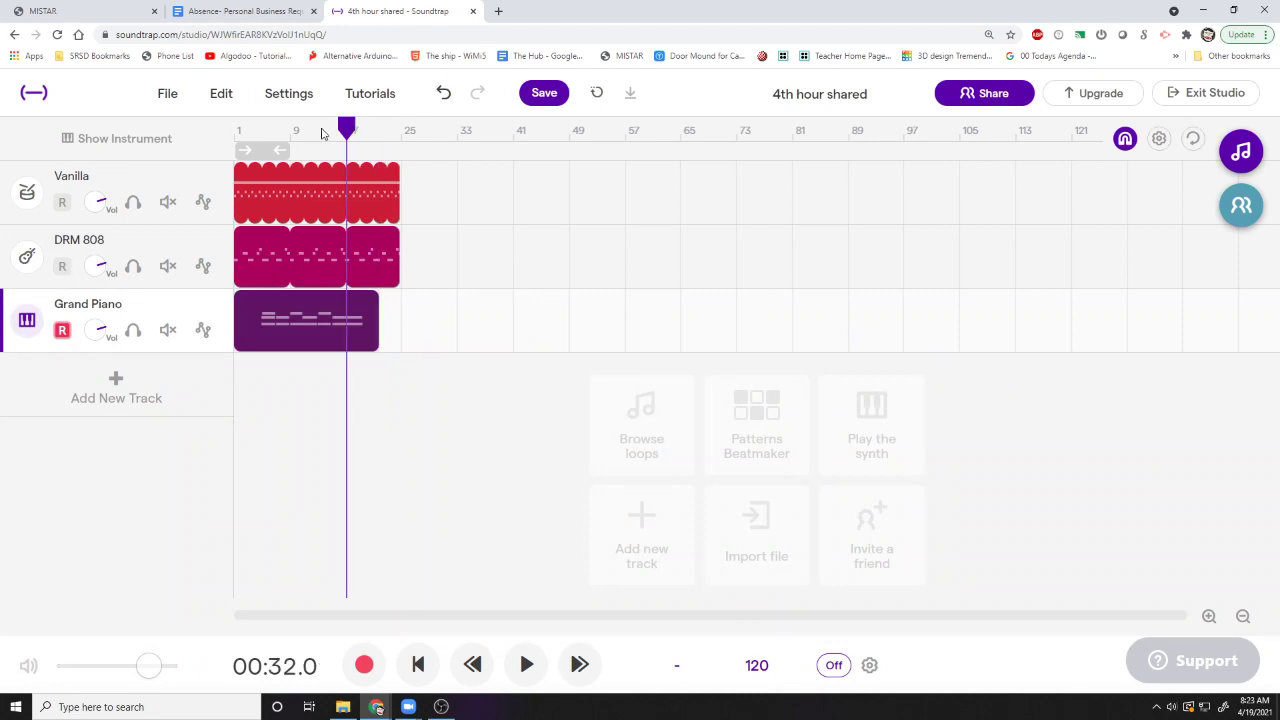
pyautogui.click(1209, 616)
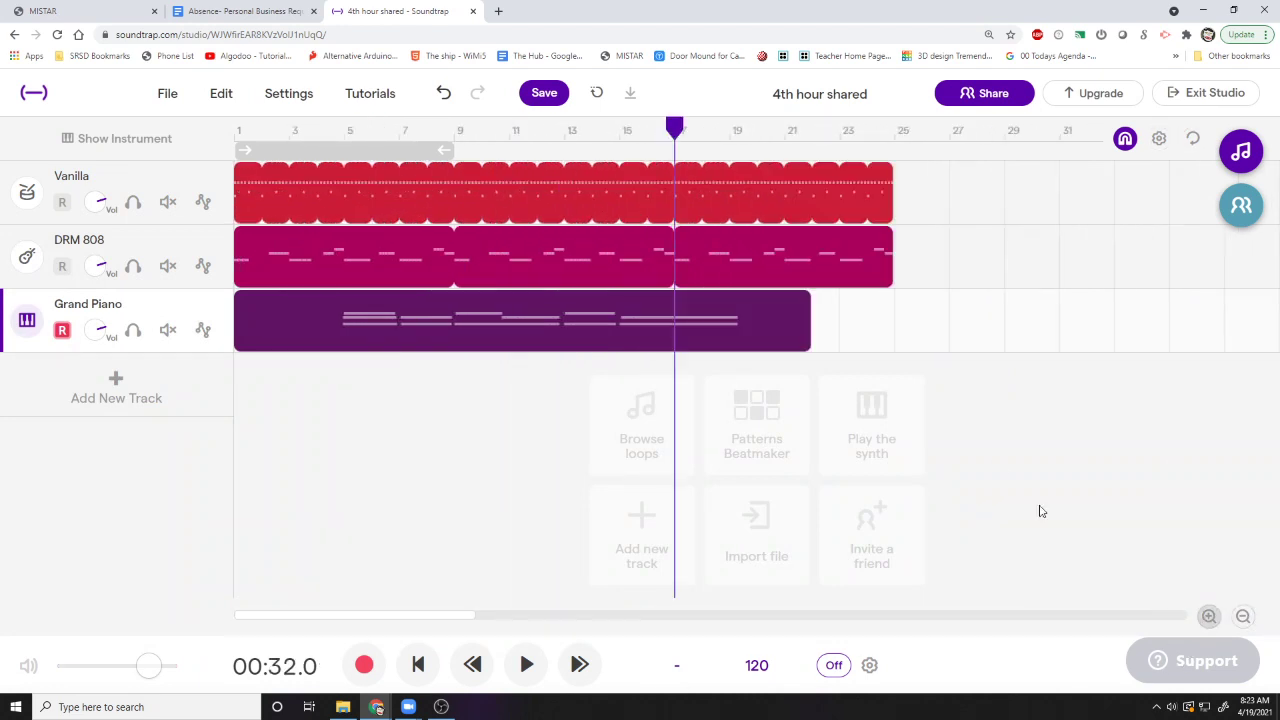
pyautogui.click(571, 297)
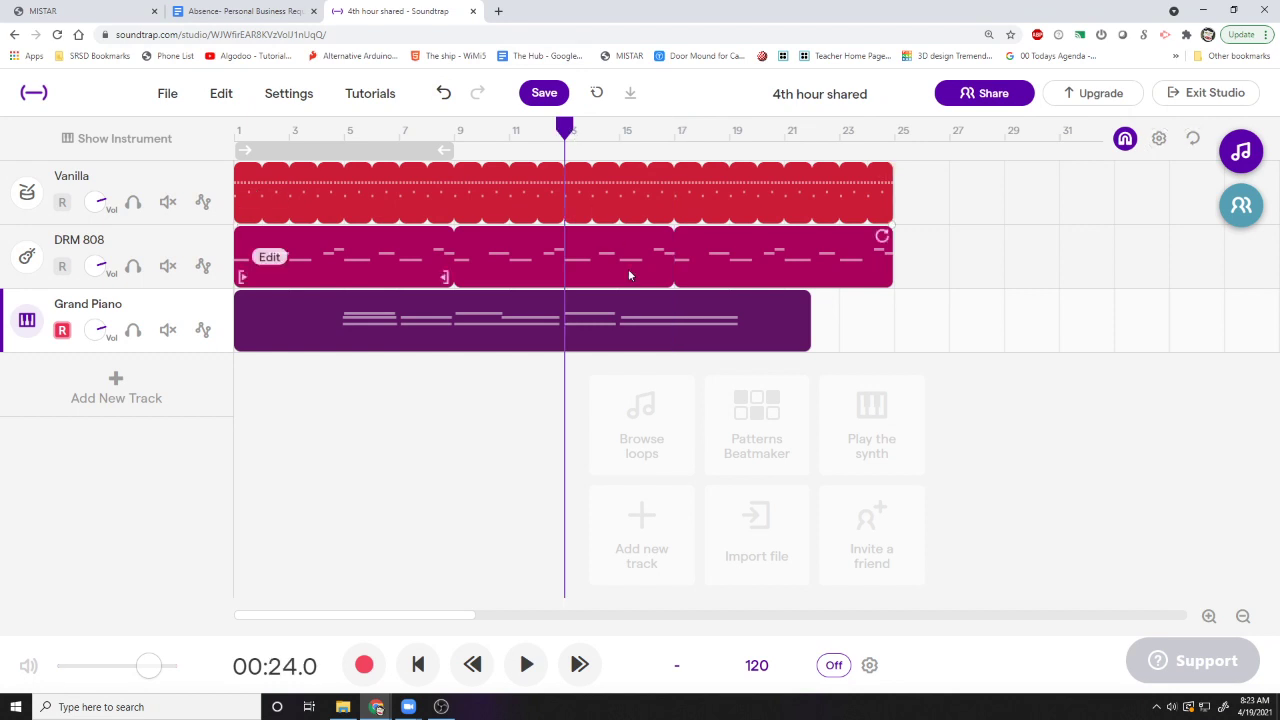
# - Split the Grand Piano clip at bar 13, then undo the split
pyautogui.click(563, 320)
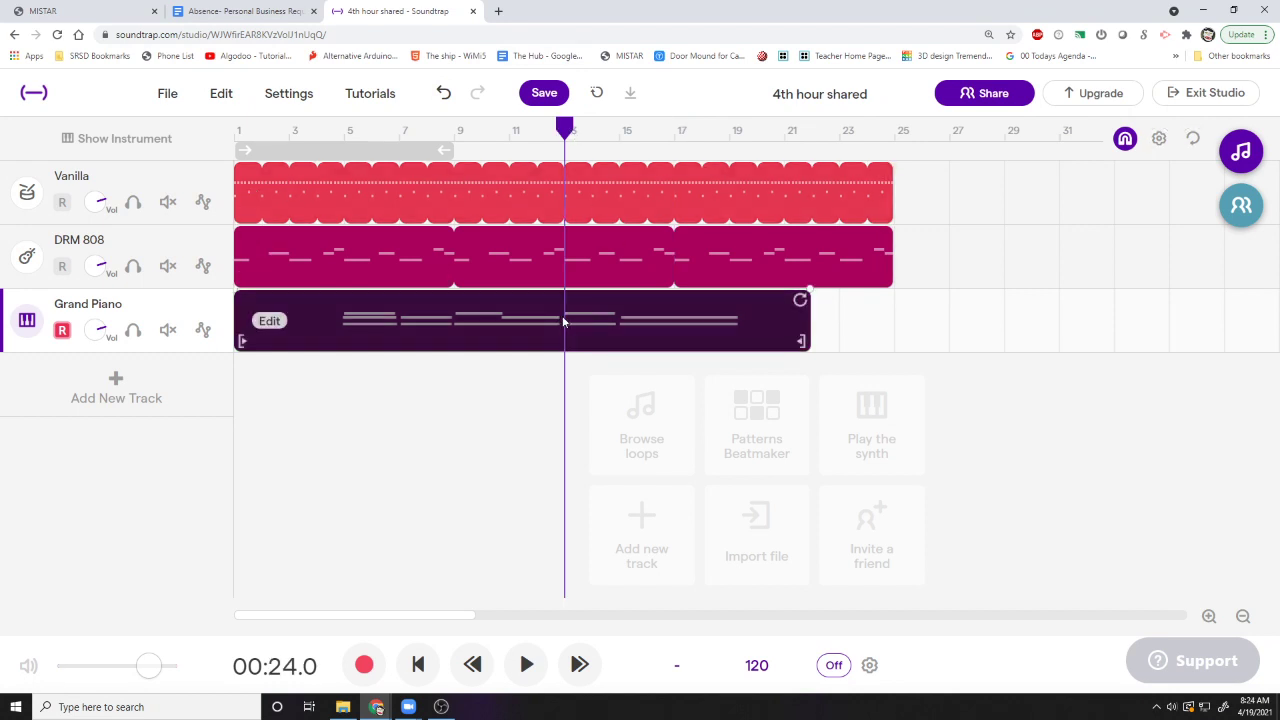
pyautogui.click(221, 93)
pyautogui.click(295, 250)
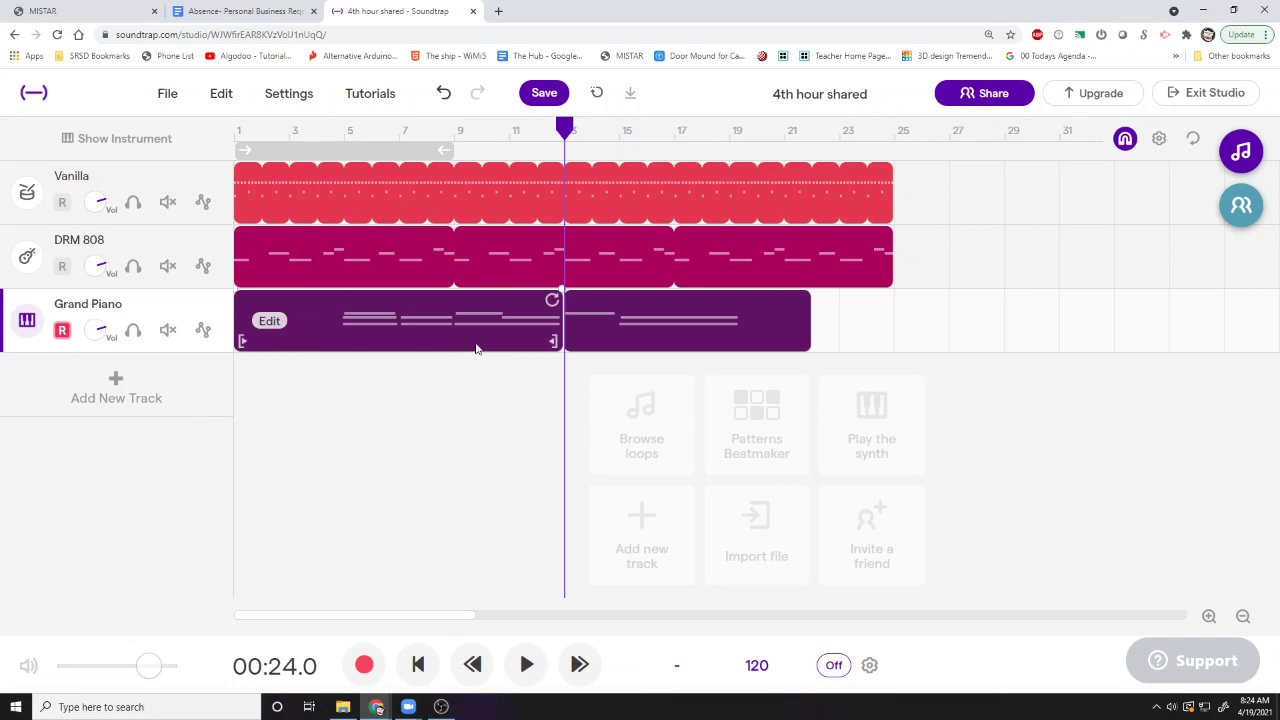
pyautogui.hotkey('ctrl', 'z')
# - Bring up the Grand Piano clip's context menu to reach its Quantize options
pyautogui.click(590, 327)
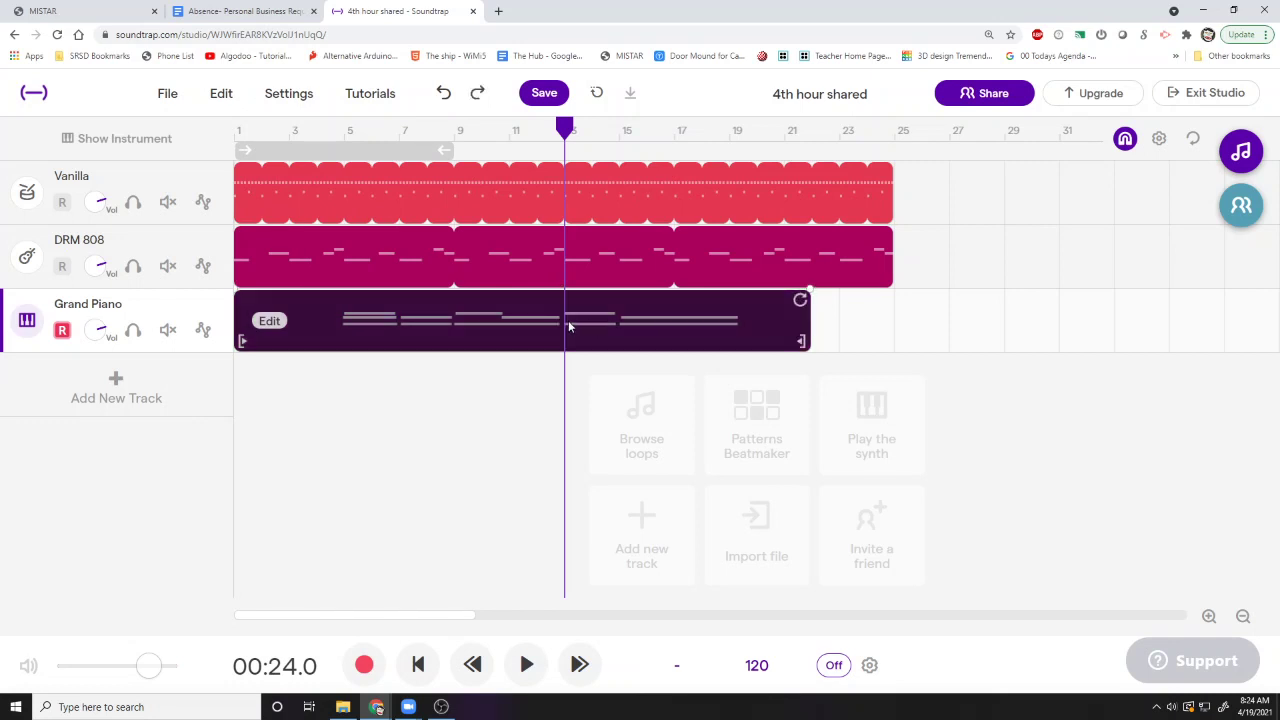
pyautogui.rightClick(570, 326)
pyautogui.click(521, 319)
pyautogui.click(210, 93)
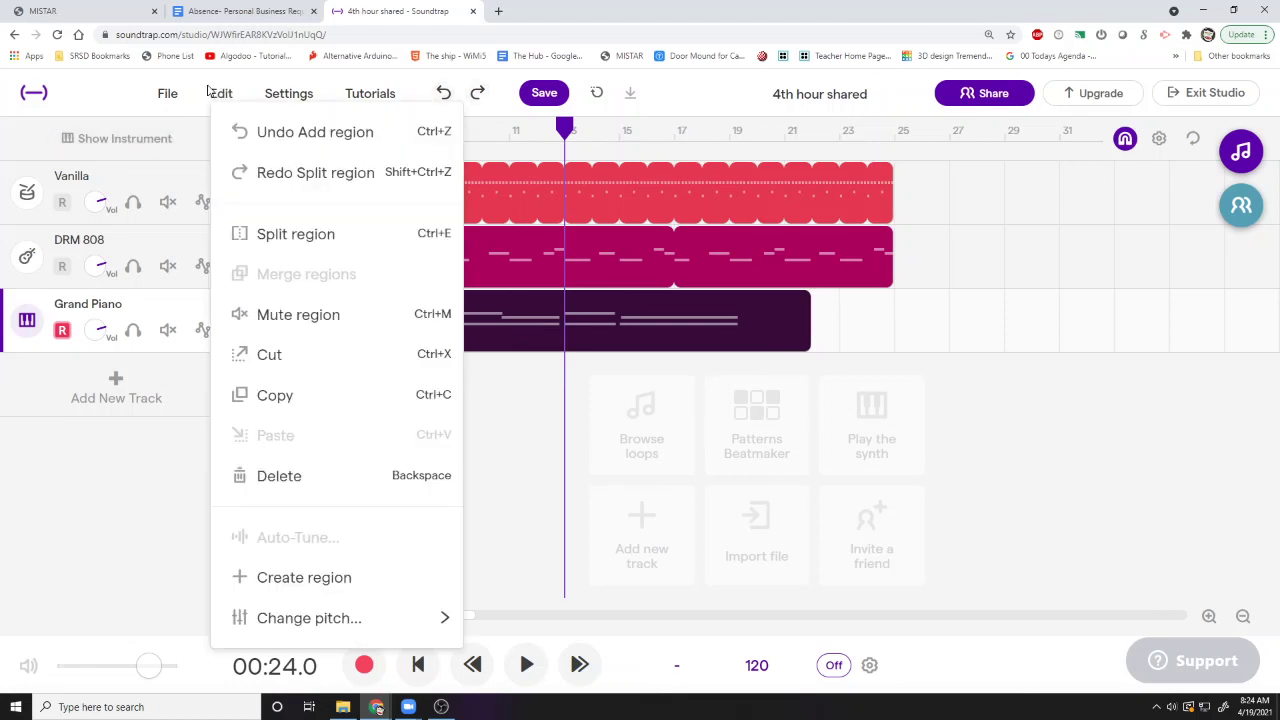
pyautogui.click(208, 91)
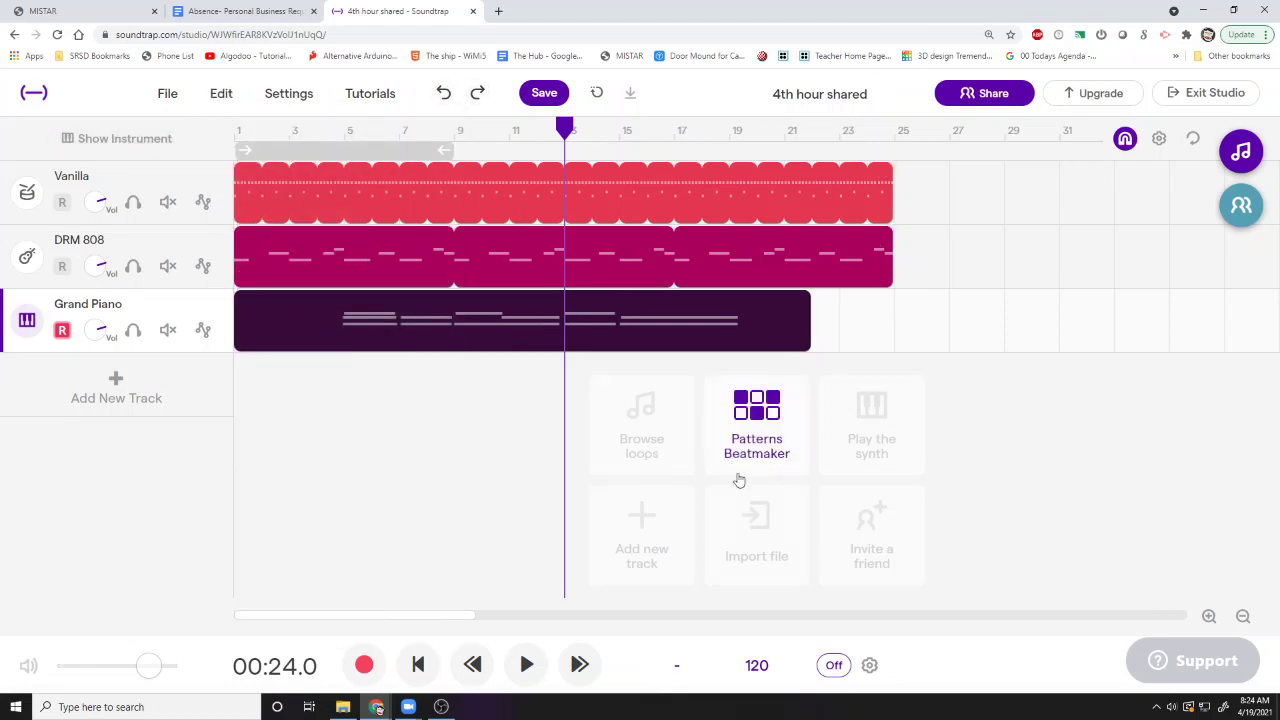
pyautogui.rightClick(569, 326)
pyautogui.click(534, 321)
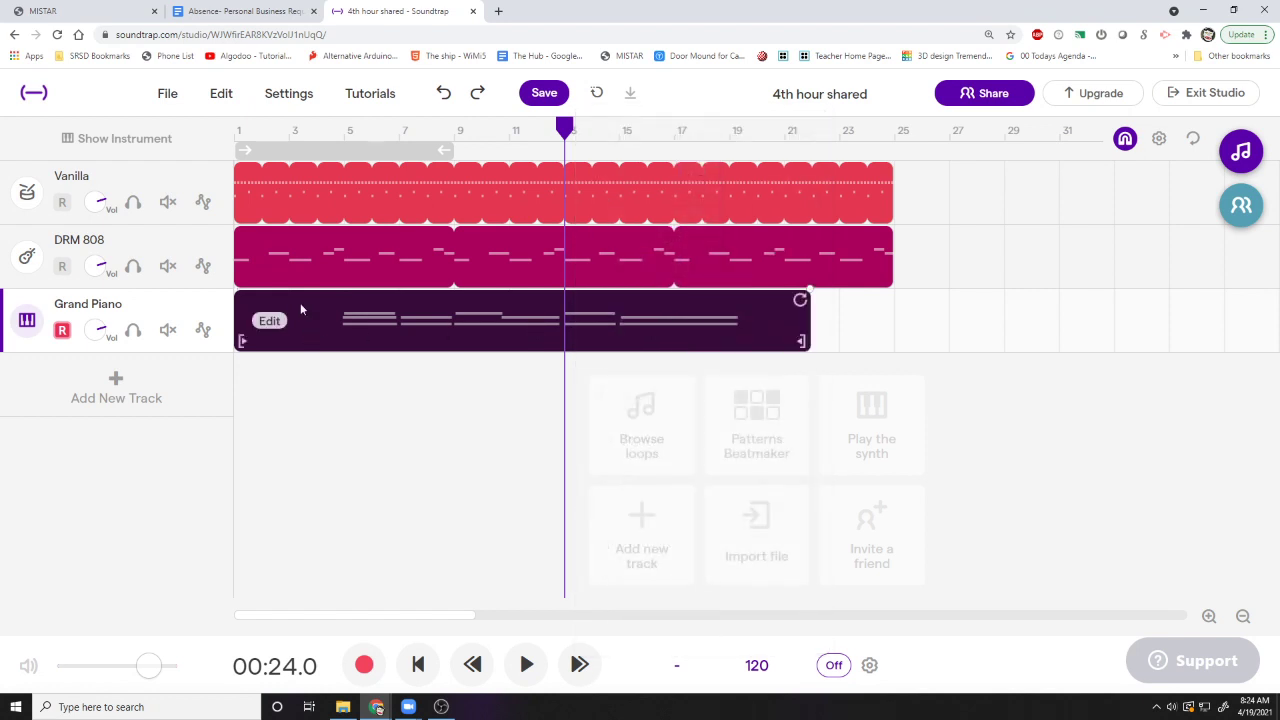
pyautogui.rightClick(276, 322)
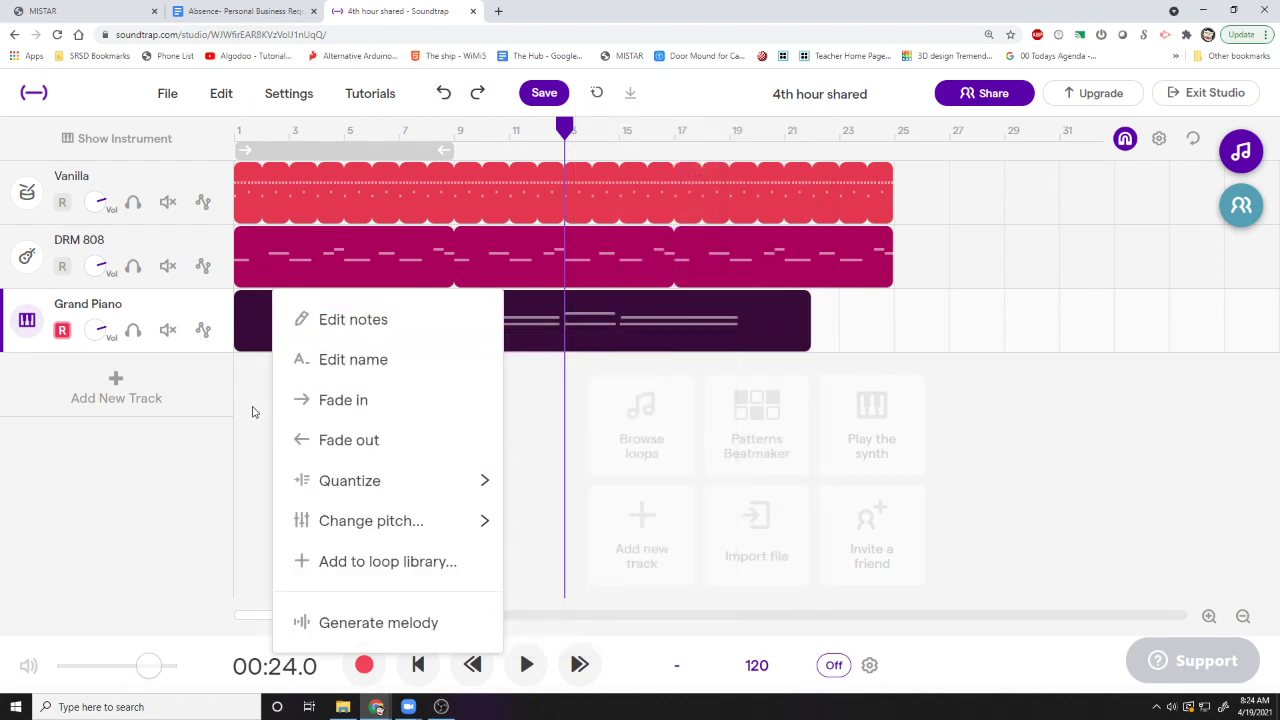
pyautogui.click(253, 414)
pyautogui.rightClick(276, 322)
# - Quantize the Grand Piano notes to 1/8 and play back the result
pyautogui.moveTo(395, 492)
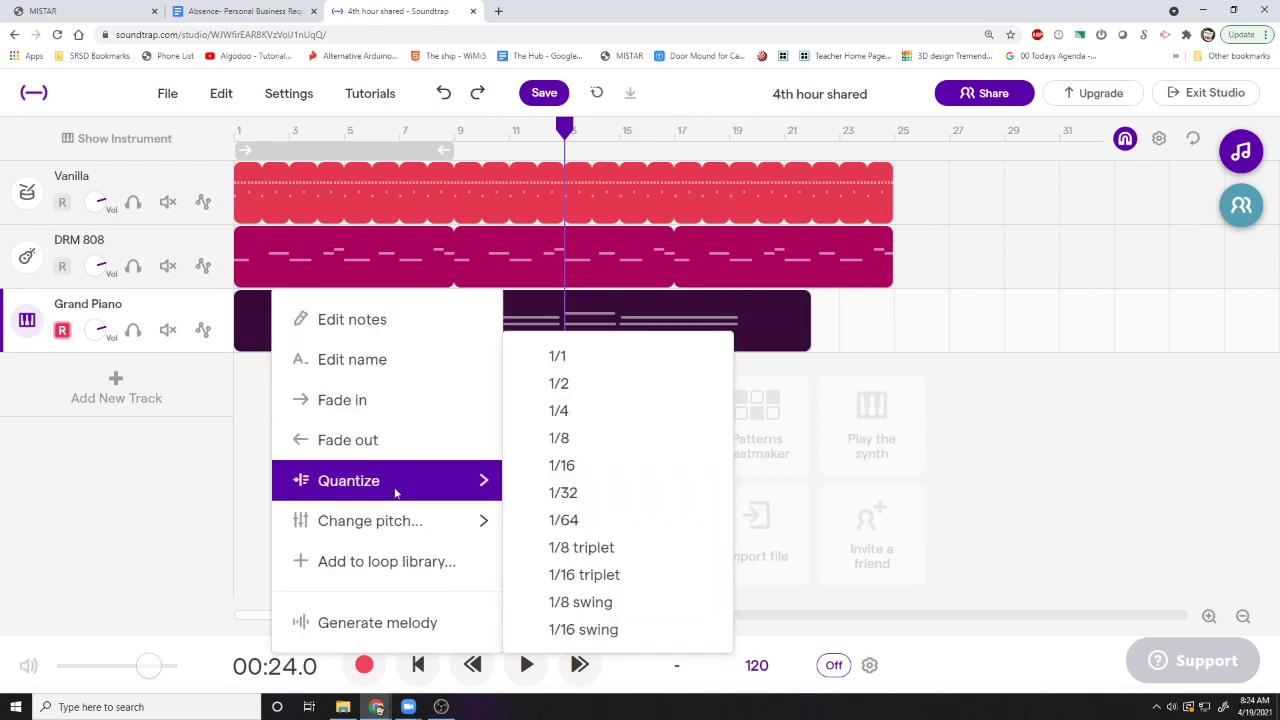
pyautogui.click(578, 440)
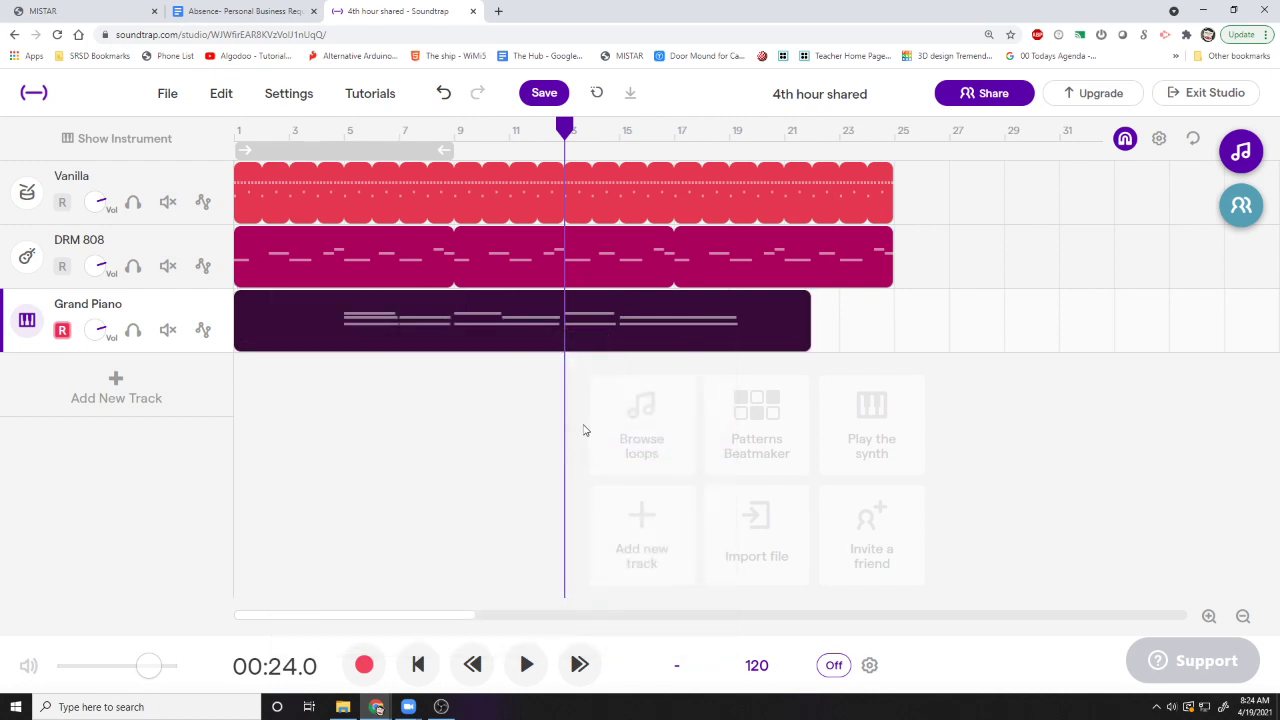
pyautogui.press('space')
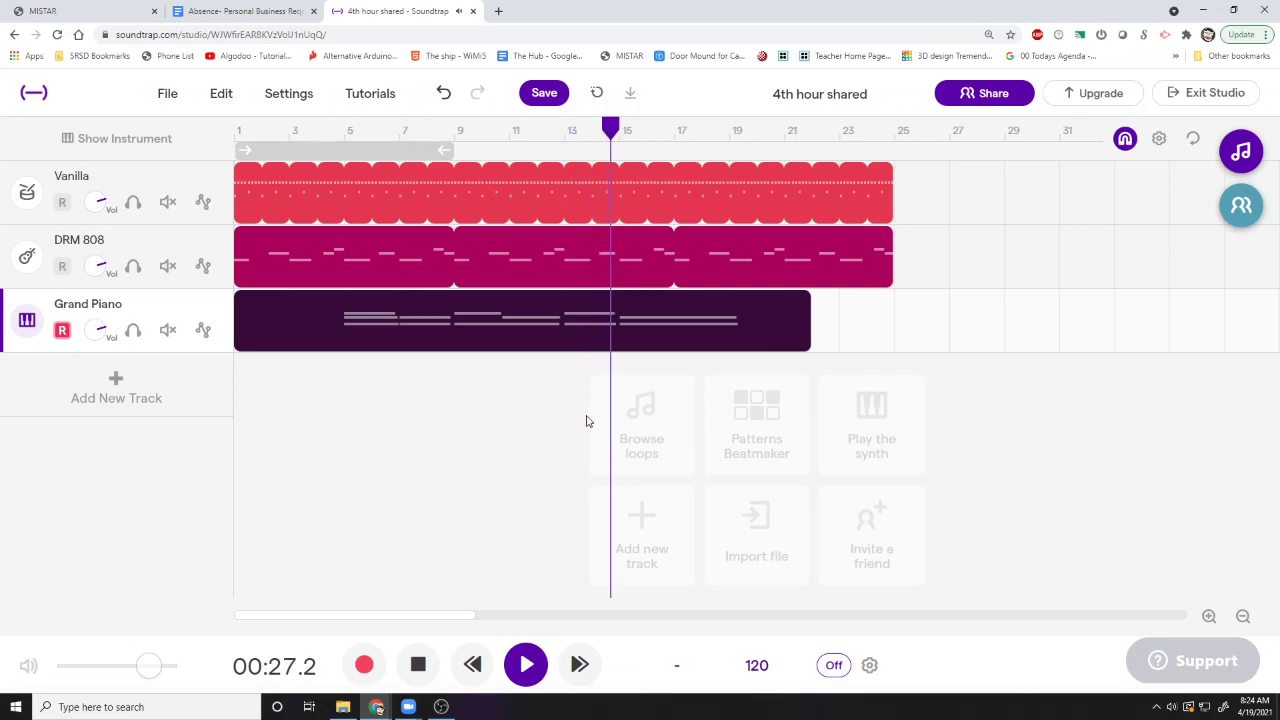
pyautogui.press('space')
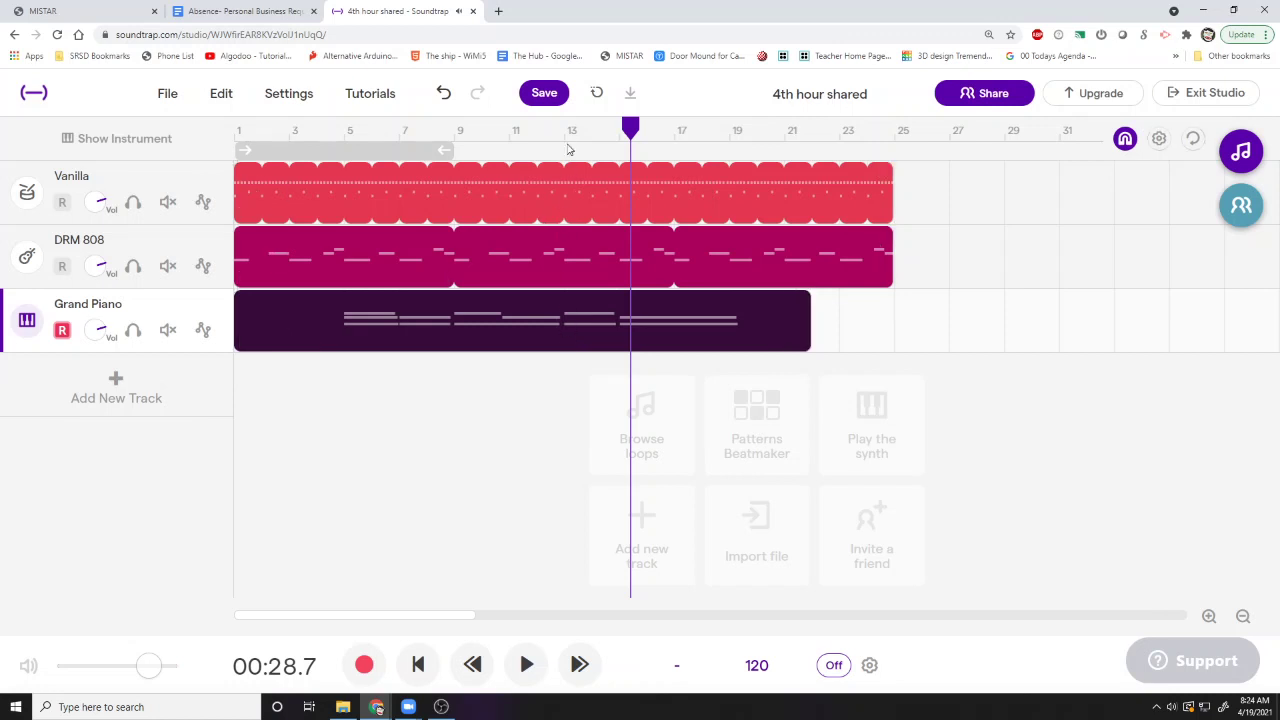
# - Split the Grand Piano clip at bar 13 and delete the left half
pyautogui.click(565, 327)
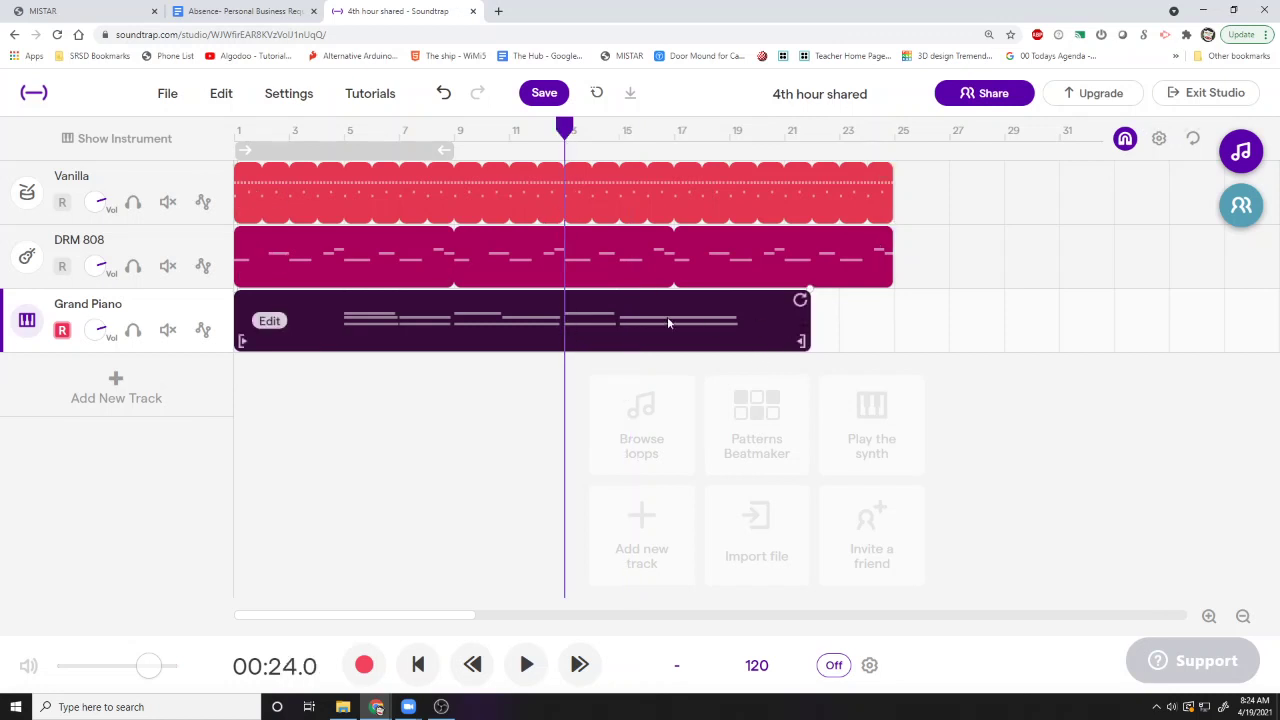
pyautogui.rightClick(564, 329)
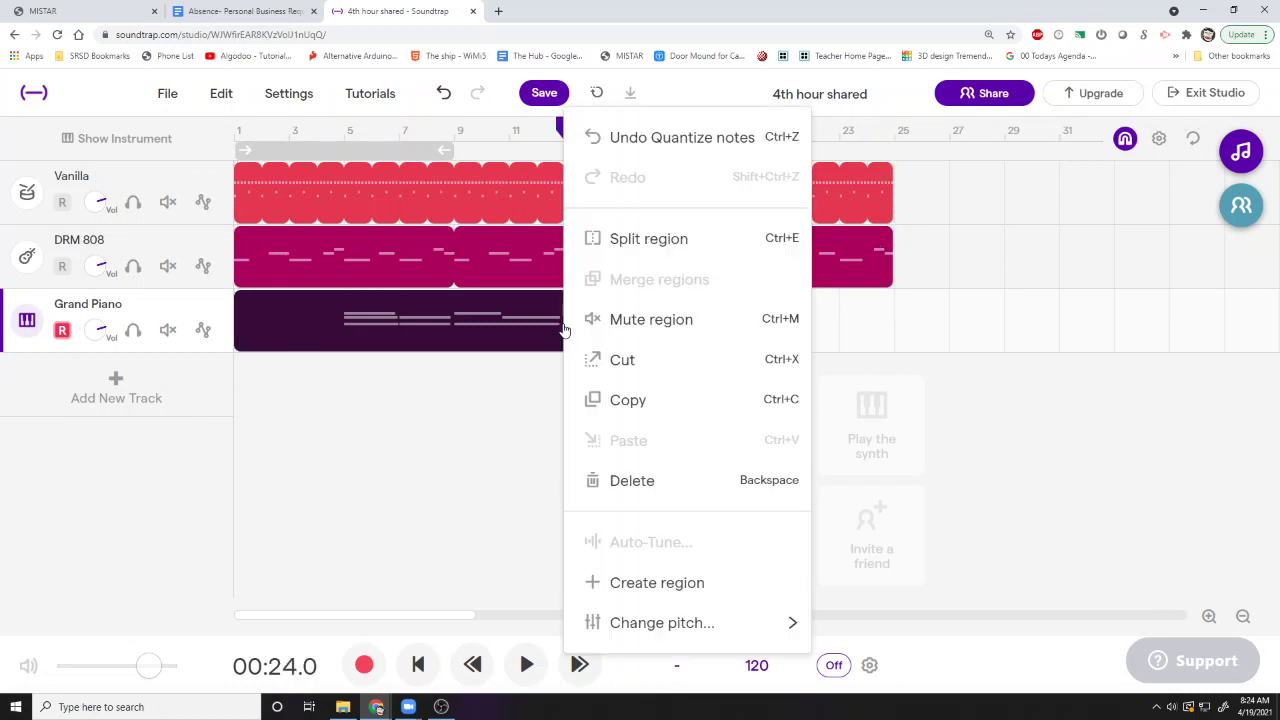
pyautogui.click(629, 241)
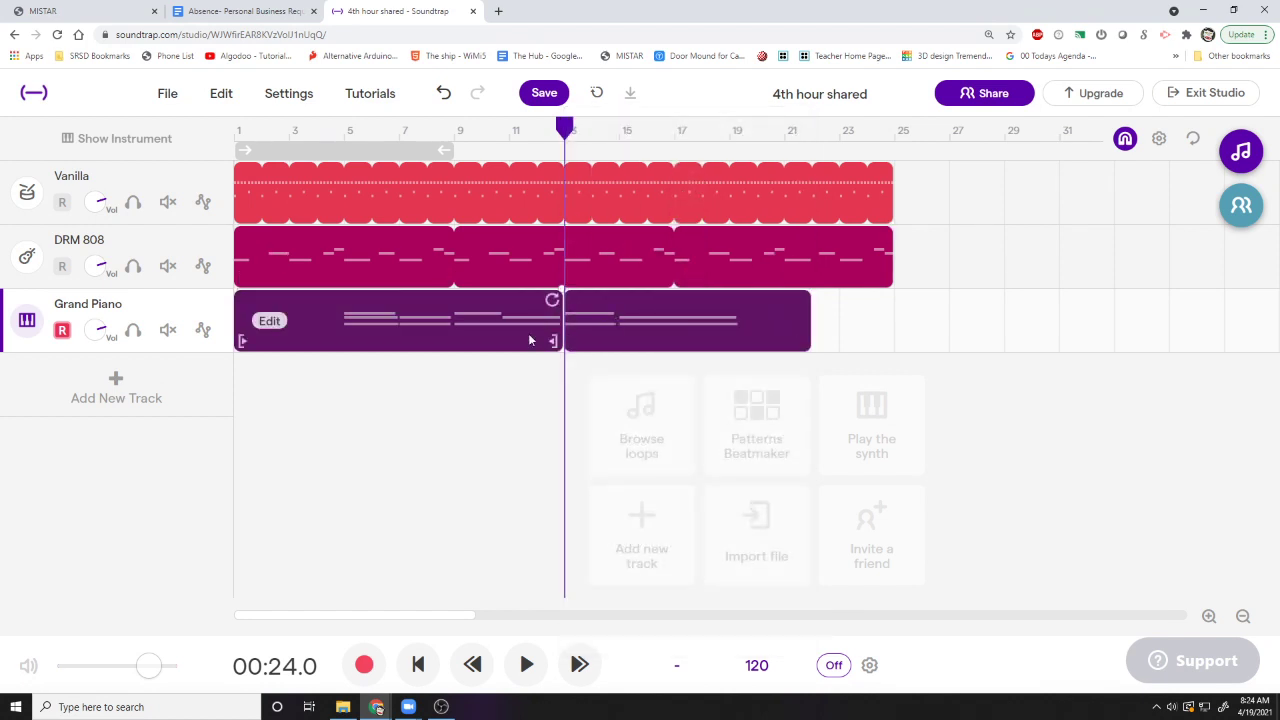
pyautogui.press('Delete')
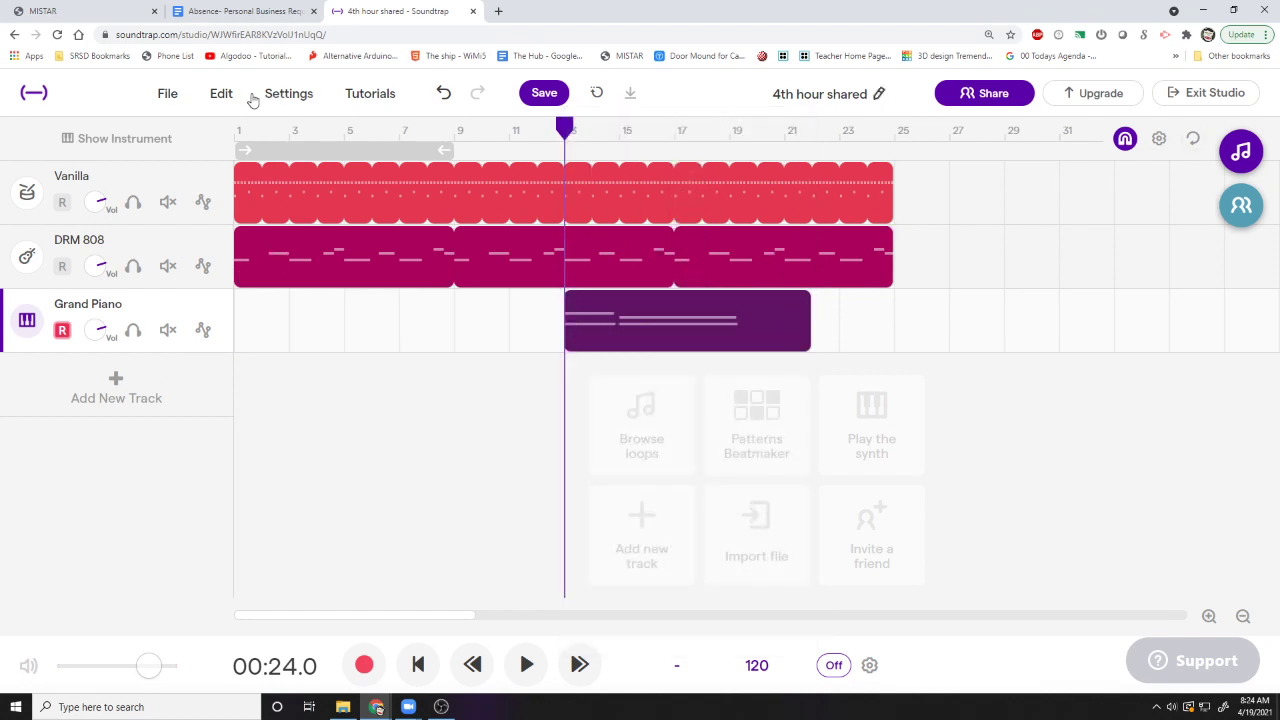
# - Move the remaining piano clip to bar 1 and trim its end to bar 9
pyautogui.click(730, 131)
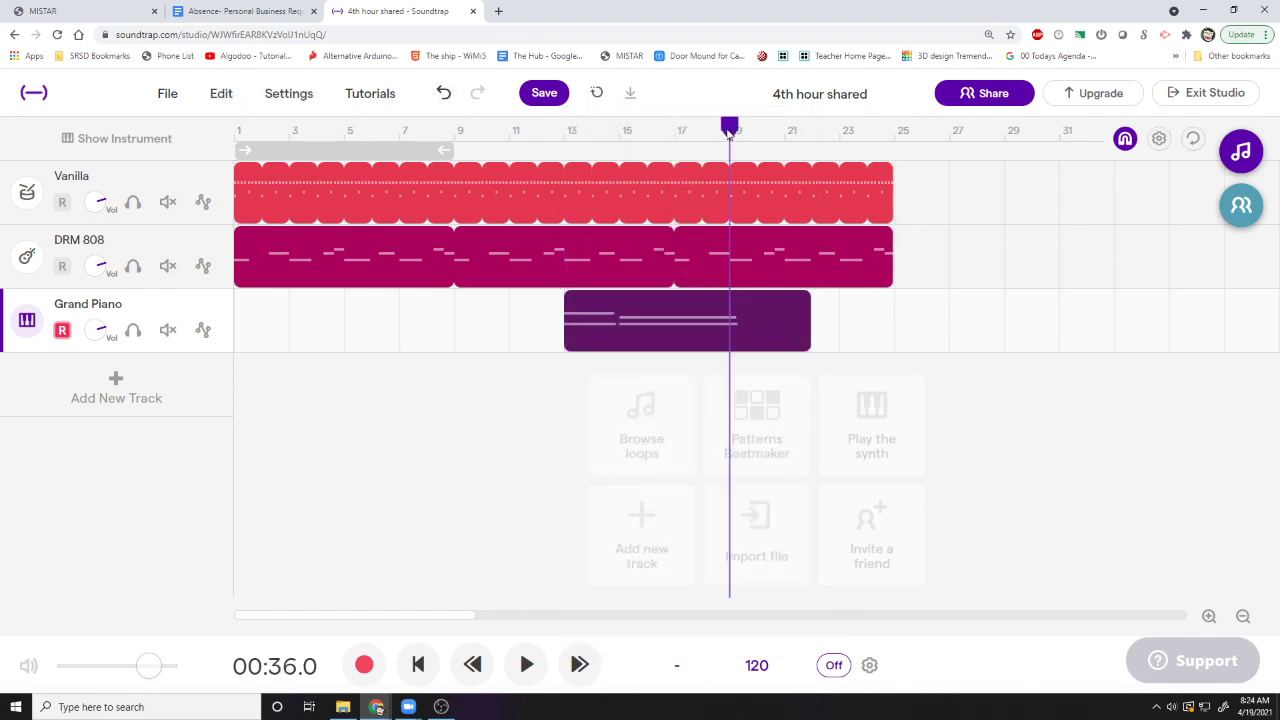
pyautogui.click(786, 131)
pyautogui.moveTo(596, 345); pyautogui.dragTo(266, 350)
pyautogui.click(455, 130)
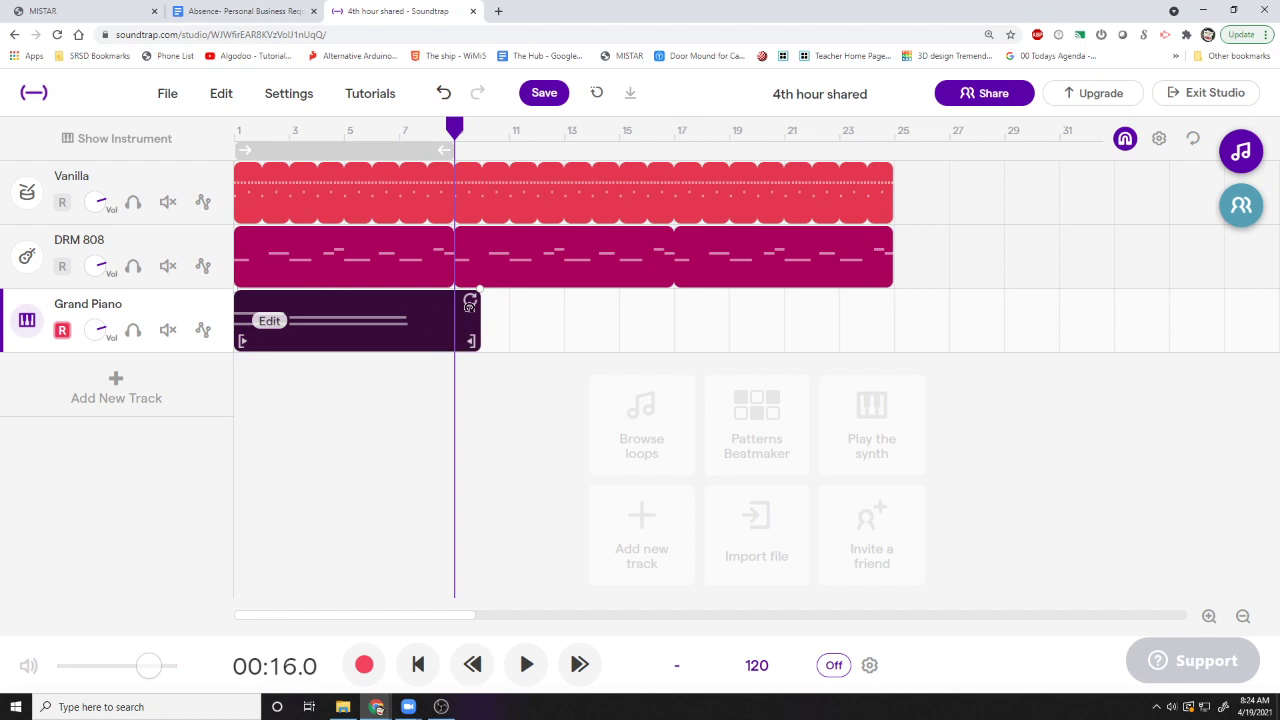
pyautogui.moveTo(478, 342)
pyautogui.mouseDown()
pyautogui.moveTo(505, 343)
pyautogui.moveTo(466, 342)
pyautogui.mouseUp()
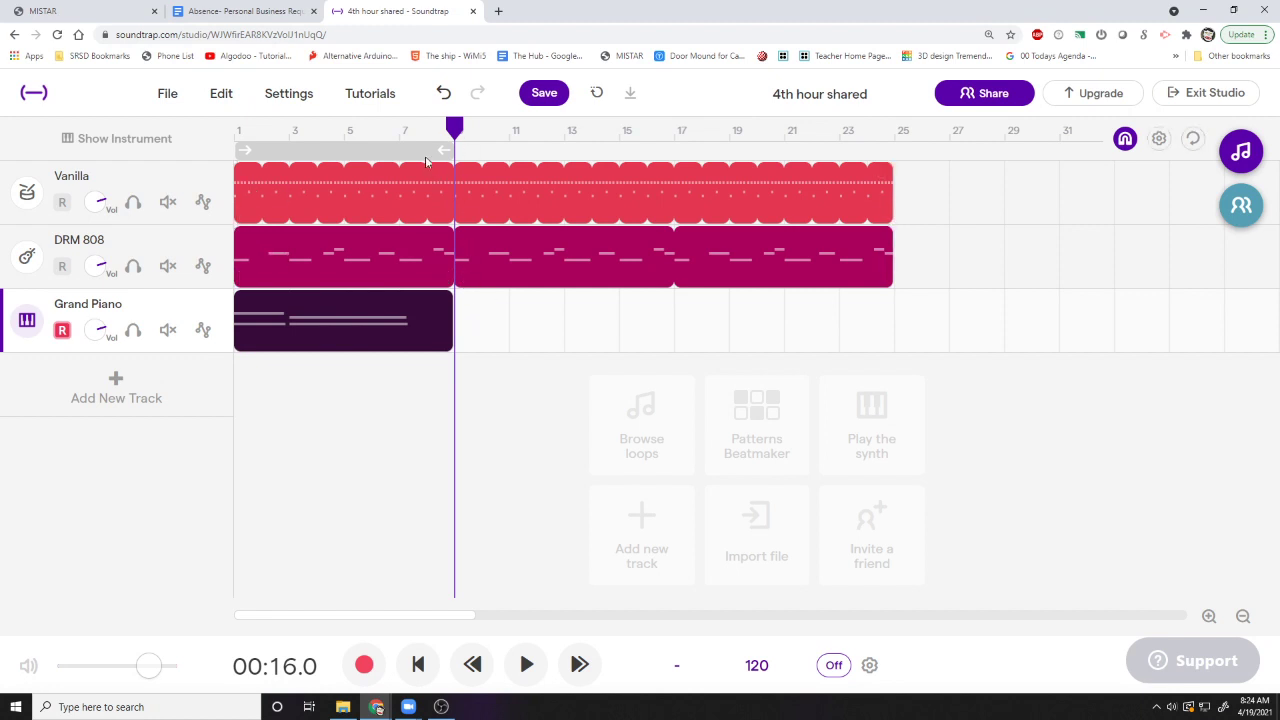
pyautogui.click(384, 128)
pyautogui.click(306, 131)
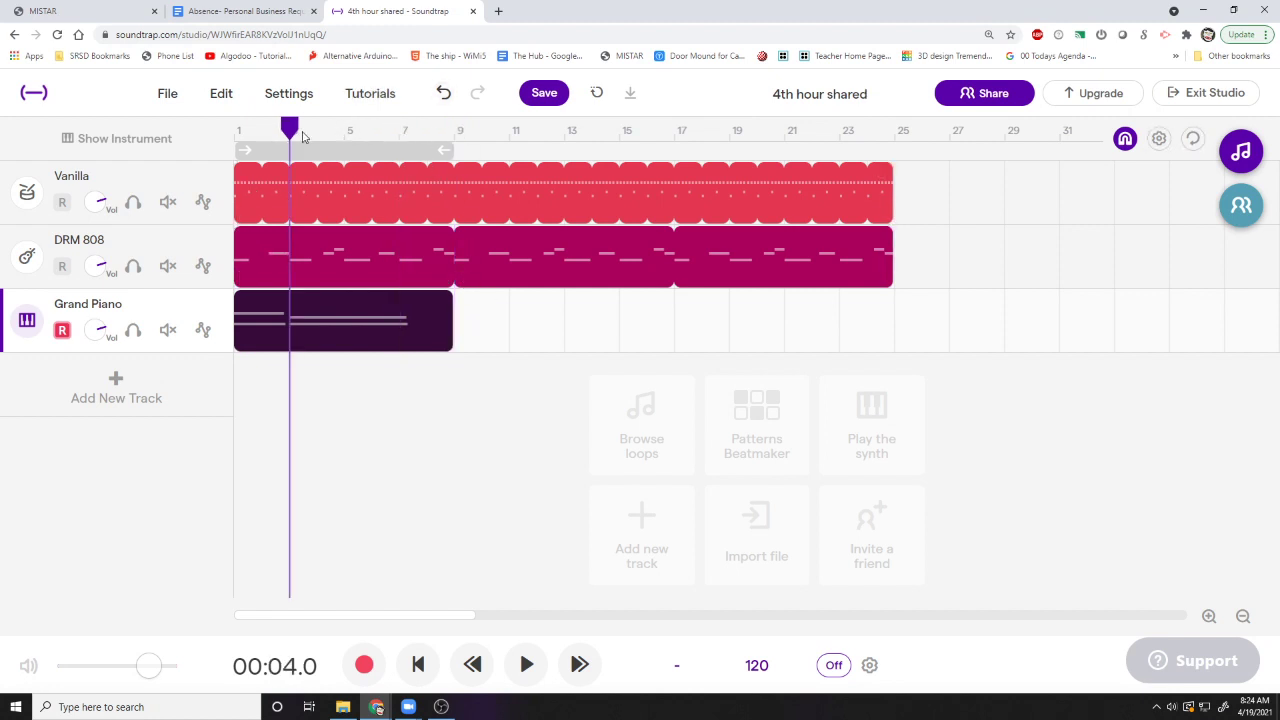
# - Open the Grand Piano clip in the Piano Roll and zoom in on its notes
pyautogui.doubleClick(304, 331)
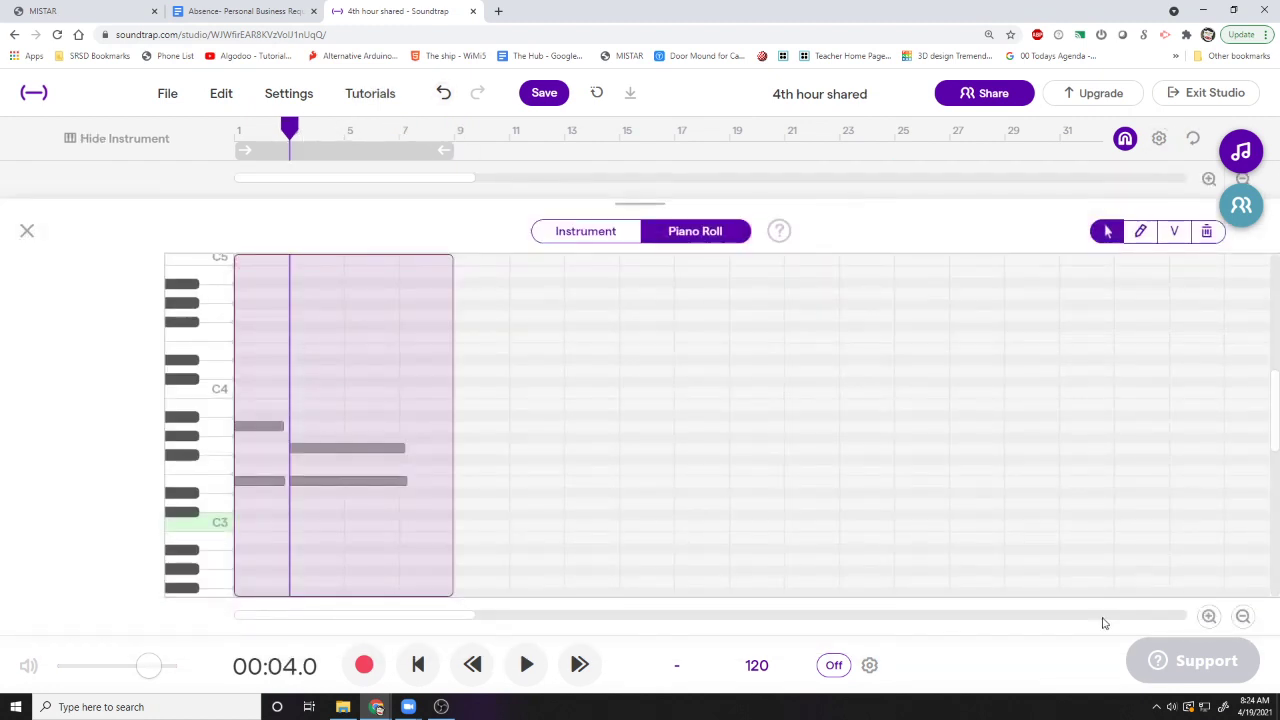
pyautogui.click(1209, 616)
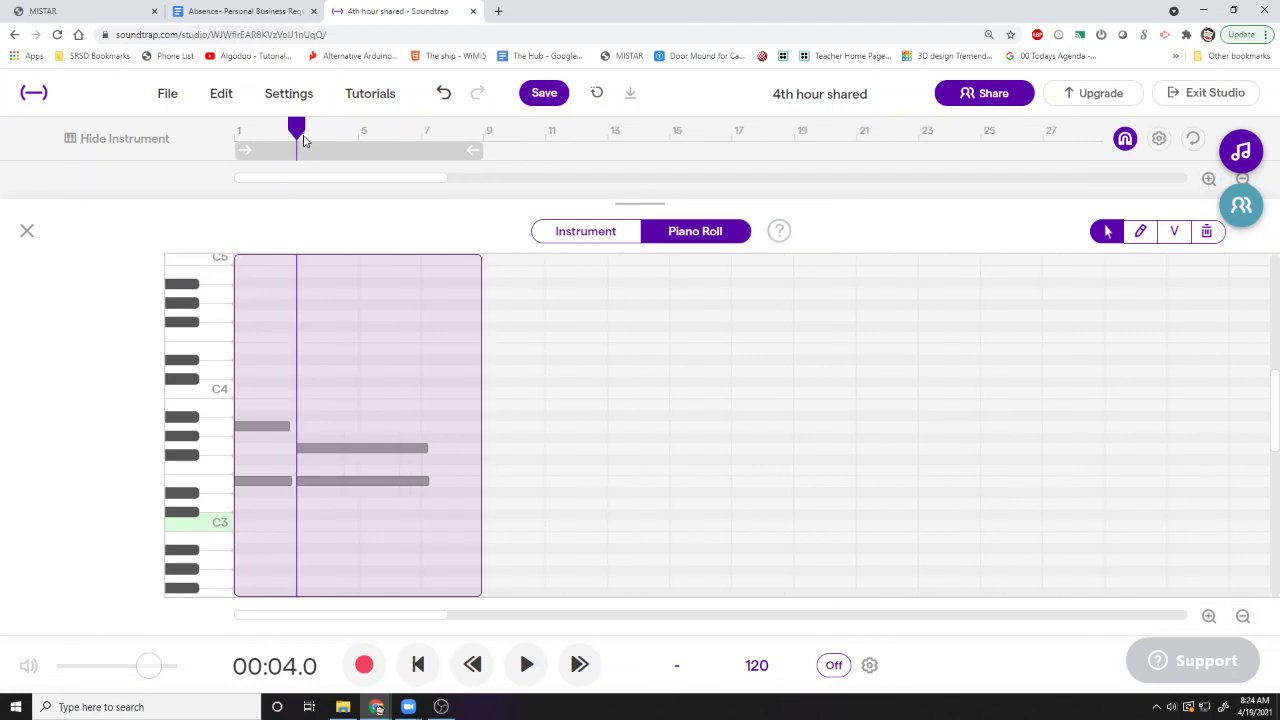
pyautogui.click(212, 135)
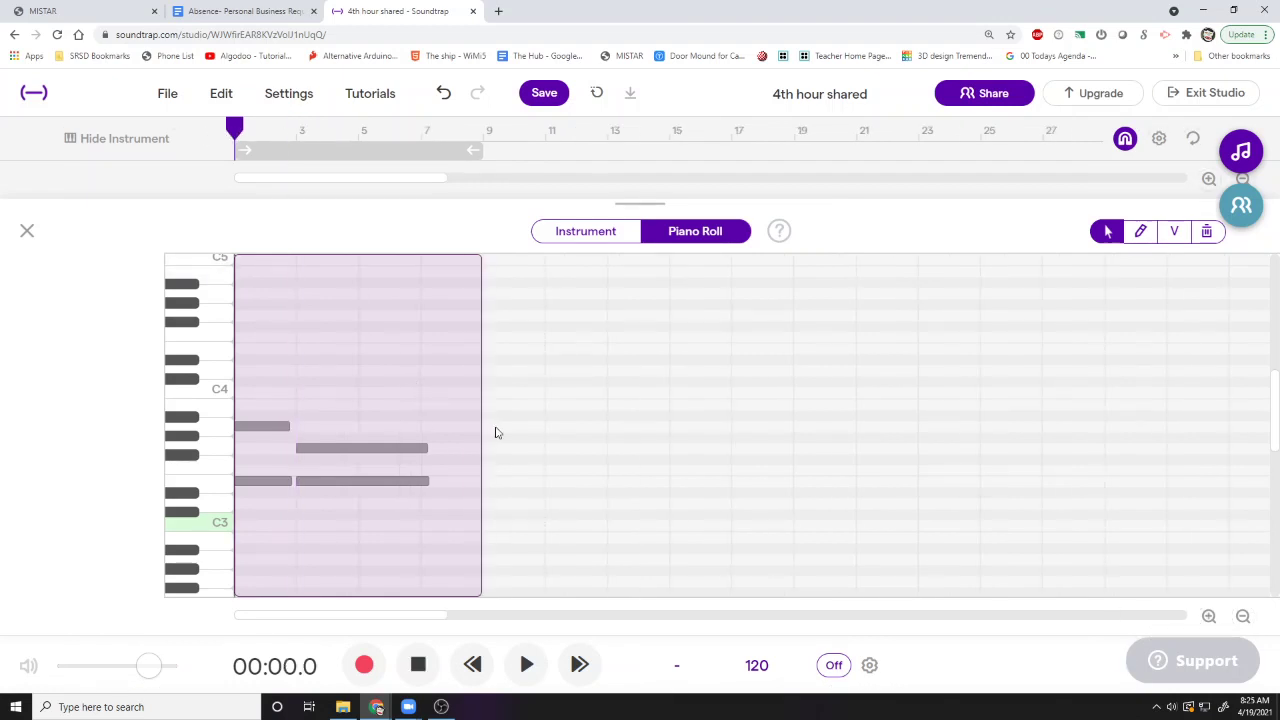
pyautogui.click(28, 231)
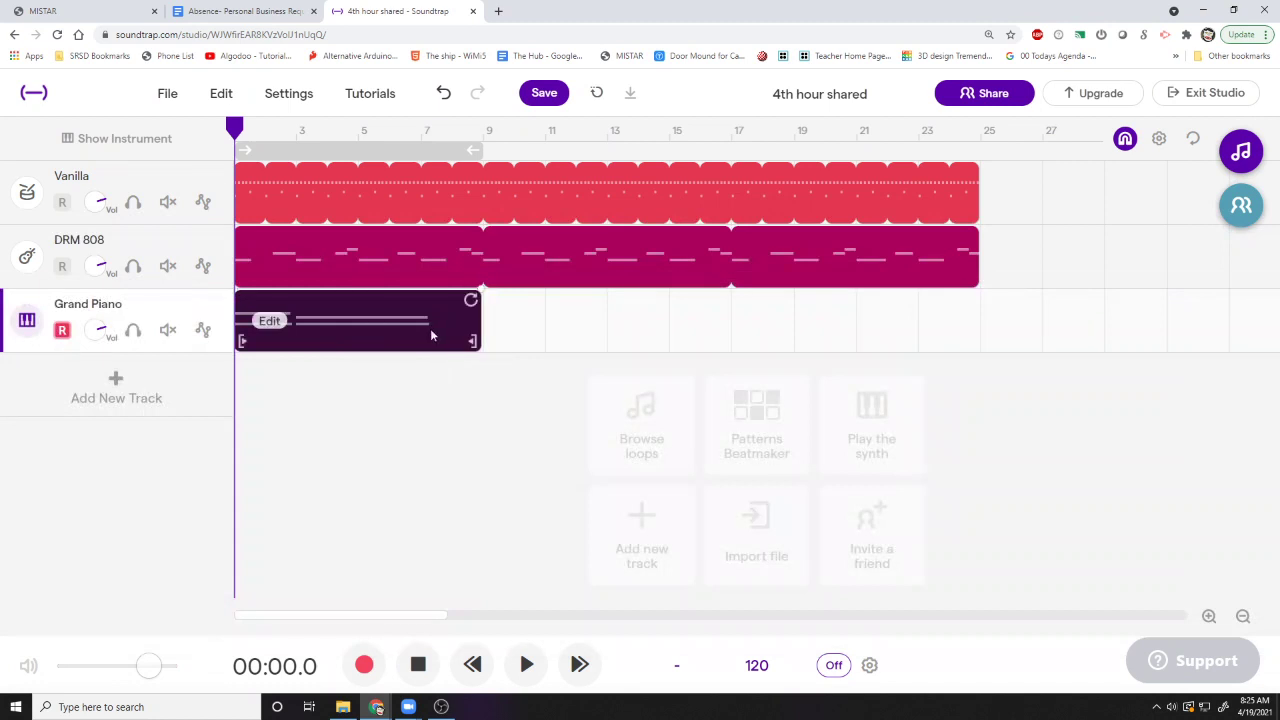
pyautogui.doubleClick(348, 320)
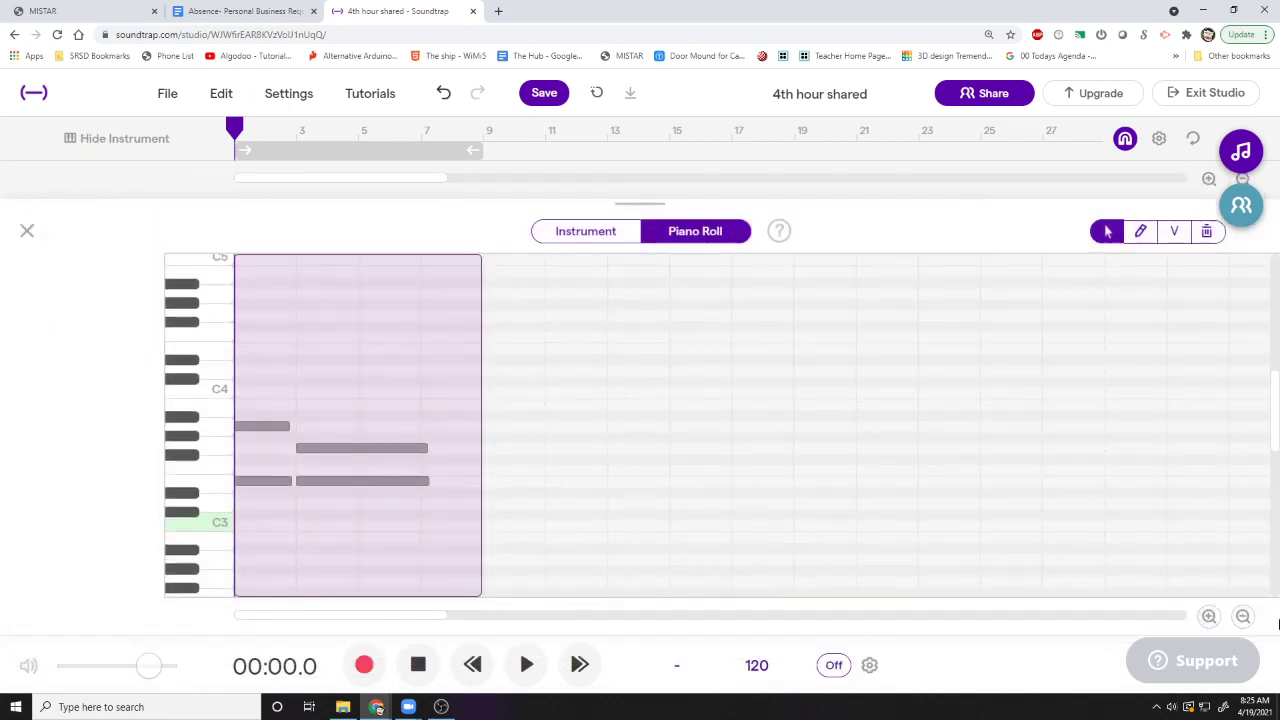
pyautogui.click(1208, 616)
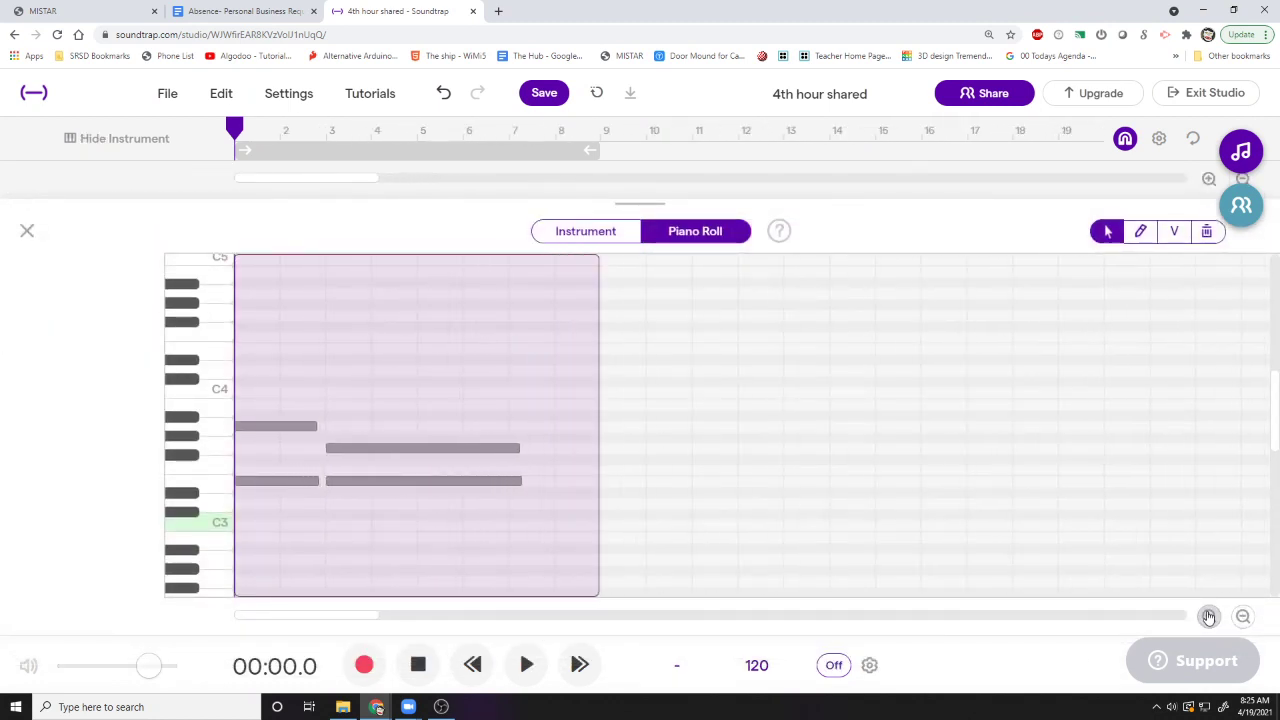
pyautogui.click(1208, 616)
pyautogui.click(1208, 616)
pyautogui.click(1208, 616)
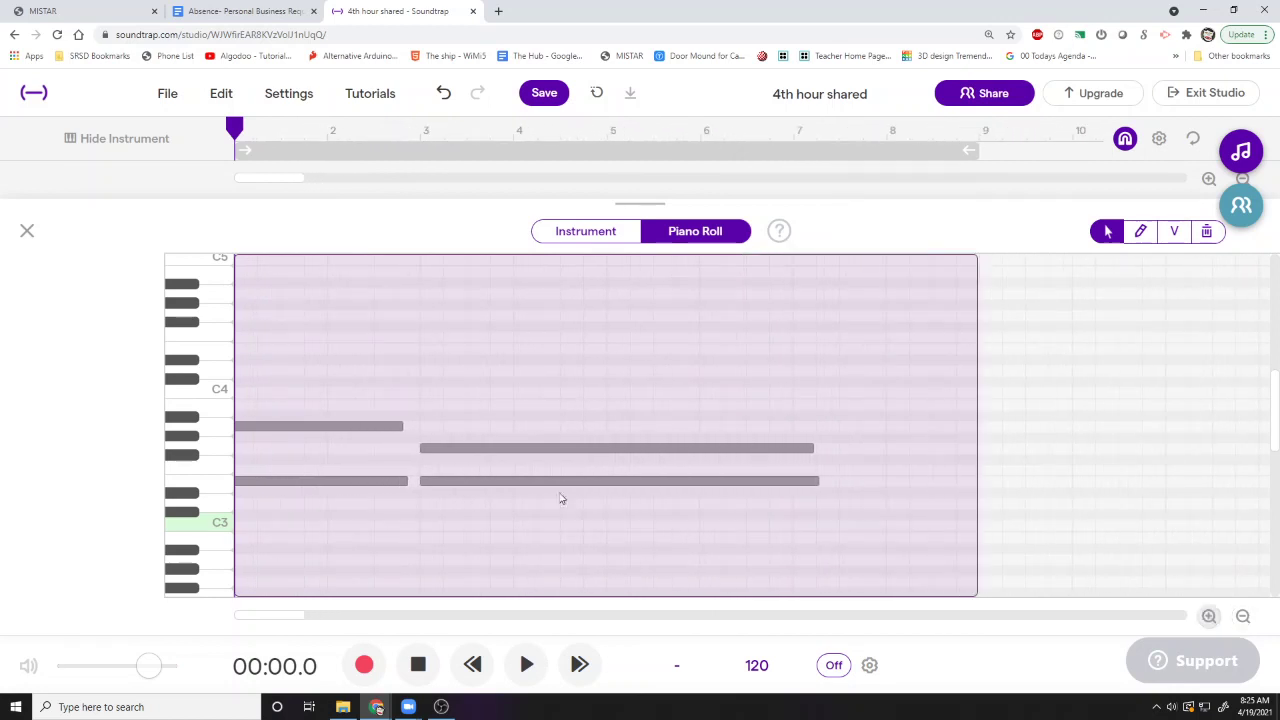
# - Nudge the A3 note slightly later in the chord clip
pyautogui.click(338, 426)
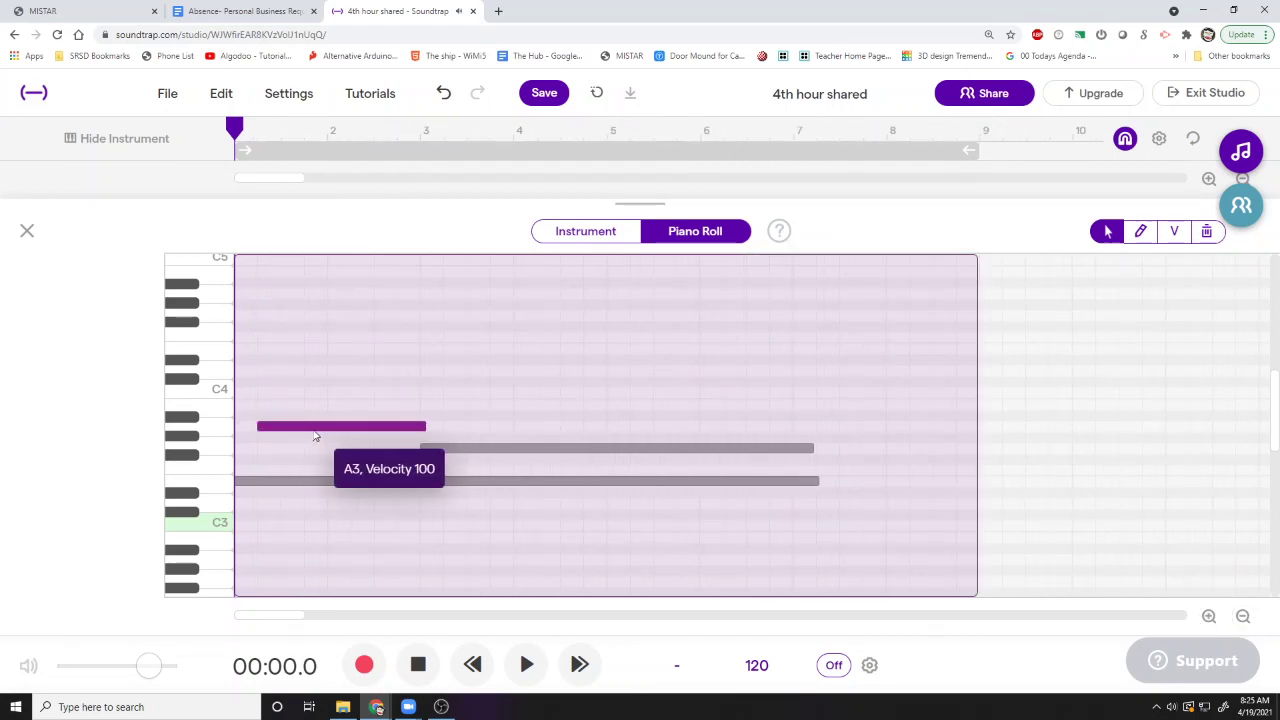
pyautogui.moveTo(309, 436)
pyautogui.mouseDown()
pyautogui.moveTo(280, 369)
pyautogui.moveTo(311, 436)
pyautogui.mouseUp()
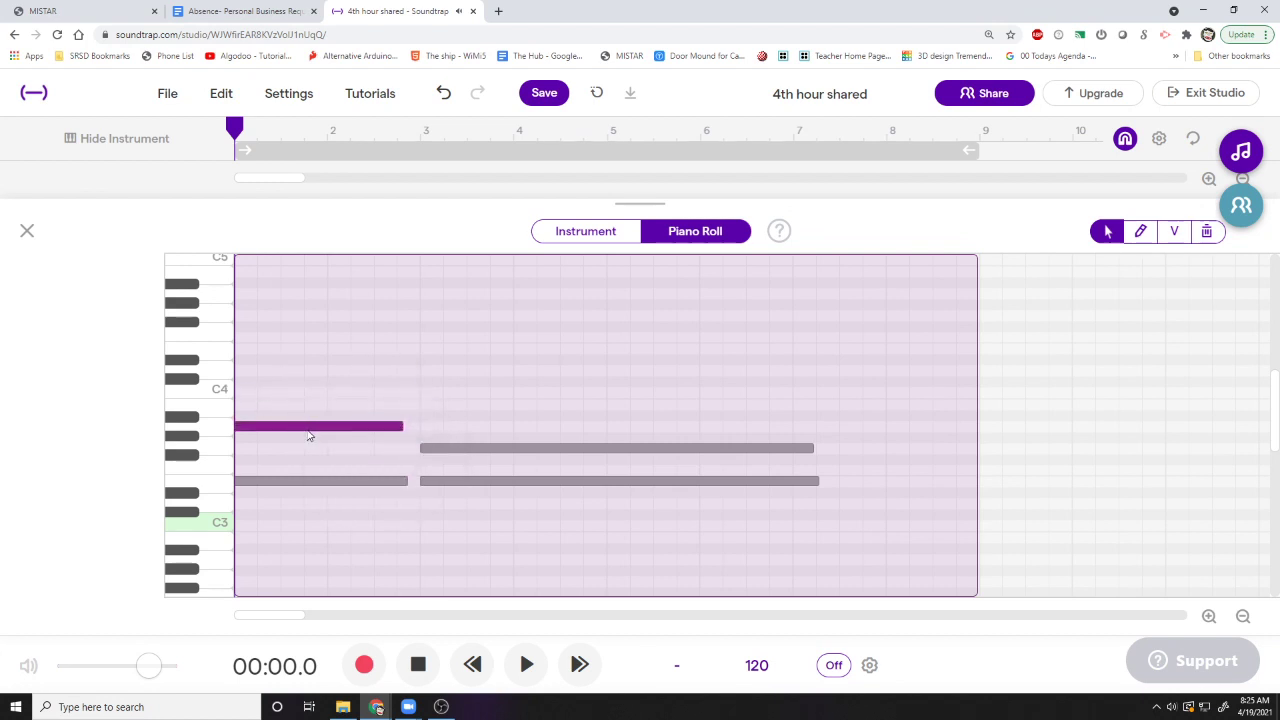
pyautogui.click(1209, 617)
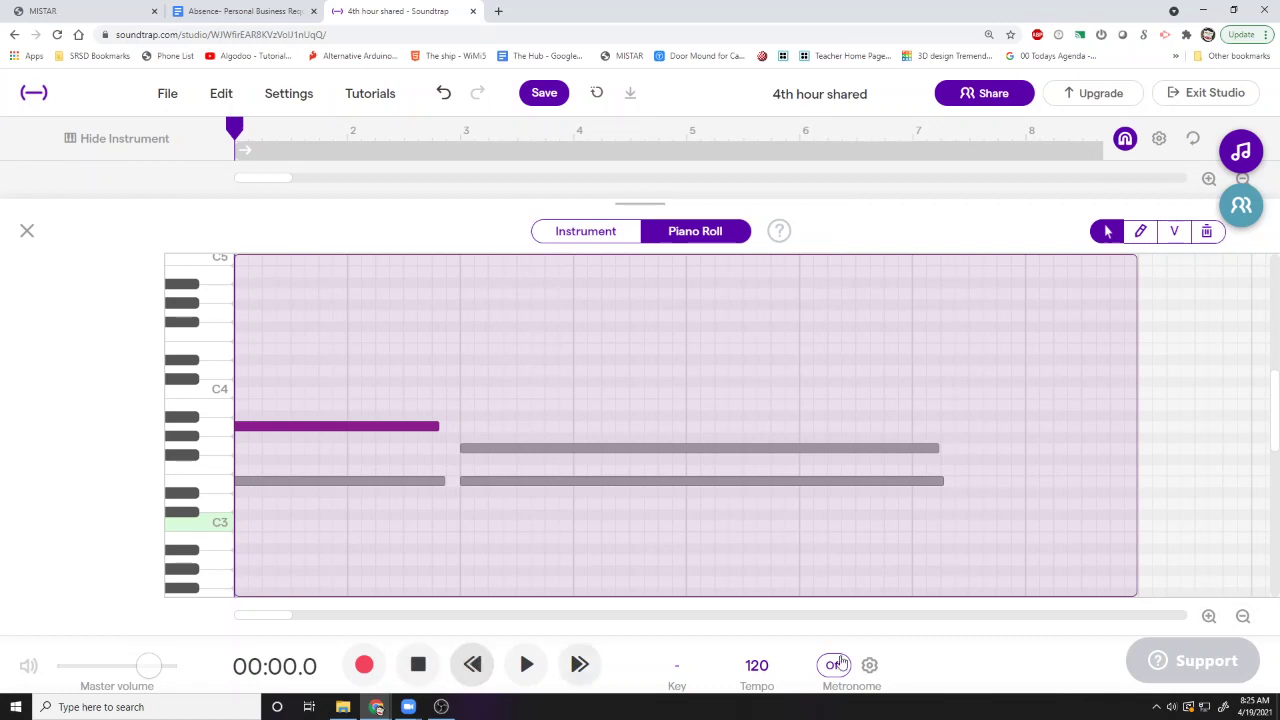
pyautogui.click(1209, 617)
pyautogui.click(1209, 617)
pyautogui.click(1209, 617)
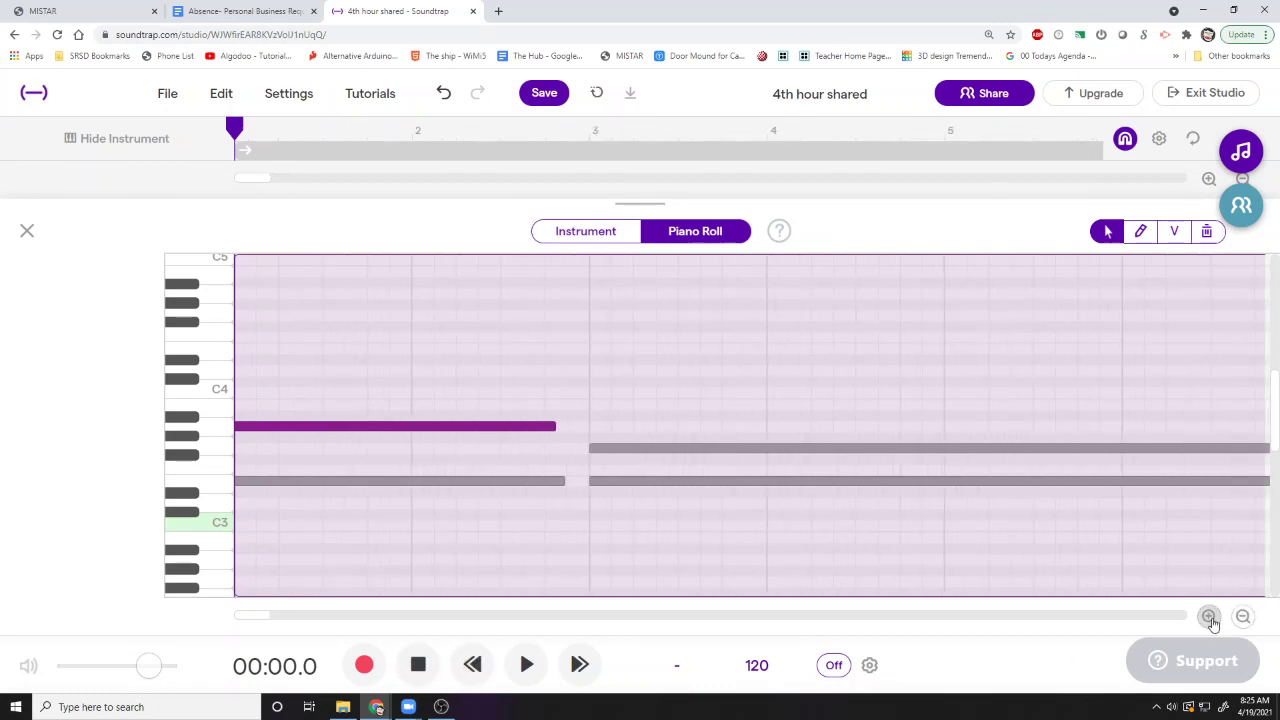
pyautogui.click(1210, 619)
pyautogui.click(1209, 617)
pyautogui.click(1209, 617)
pyautogui.click(1209, 617)
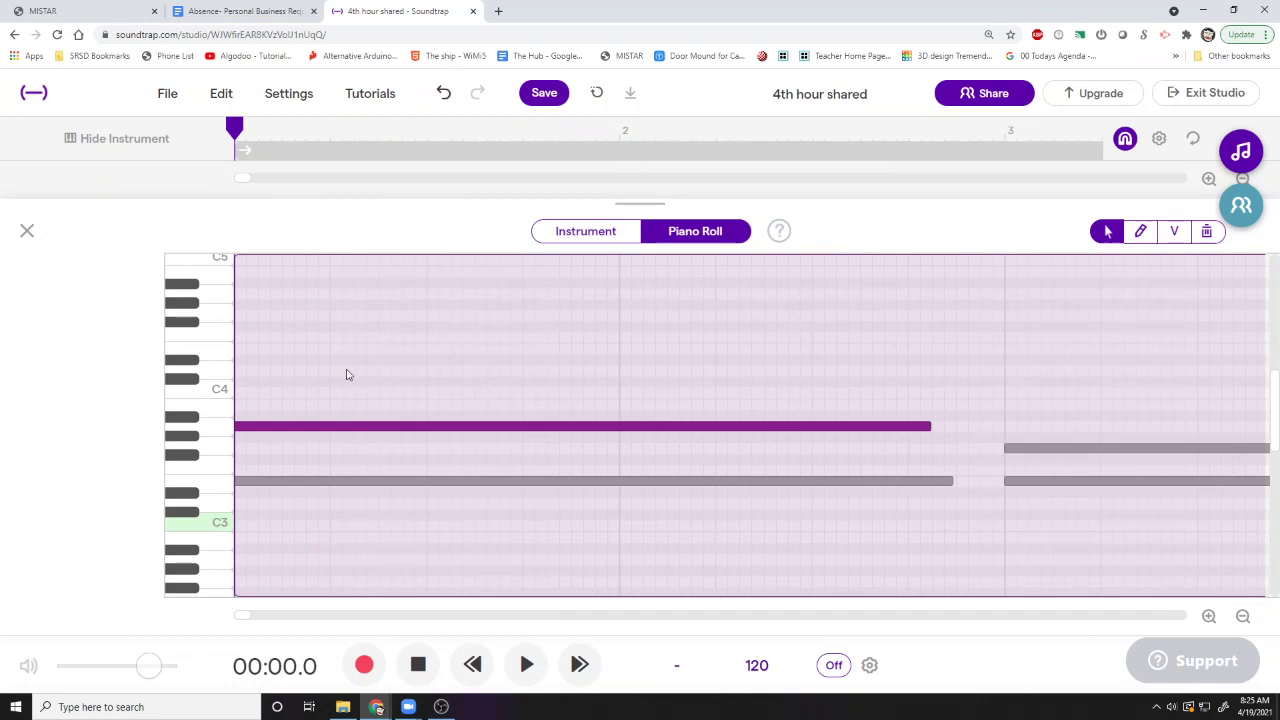
pyautogui.moveTo(285, 428); pyautogui.dragTo(300, 429)
# - Nudge the G3 note slightly later, close the editor and play the whole project
pyautogui.click(527, 665)
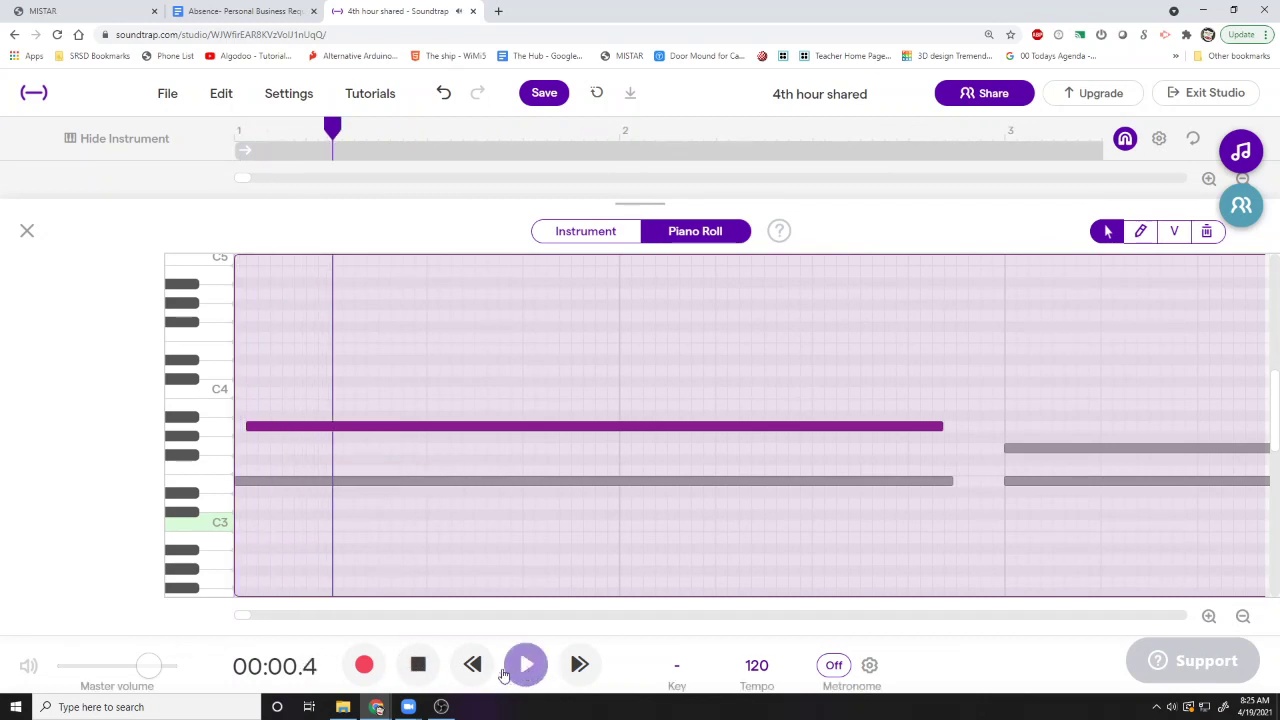
pyautogui.click(422, 668)
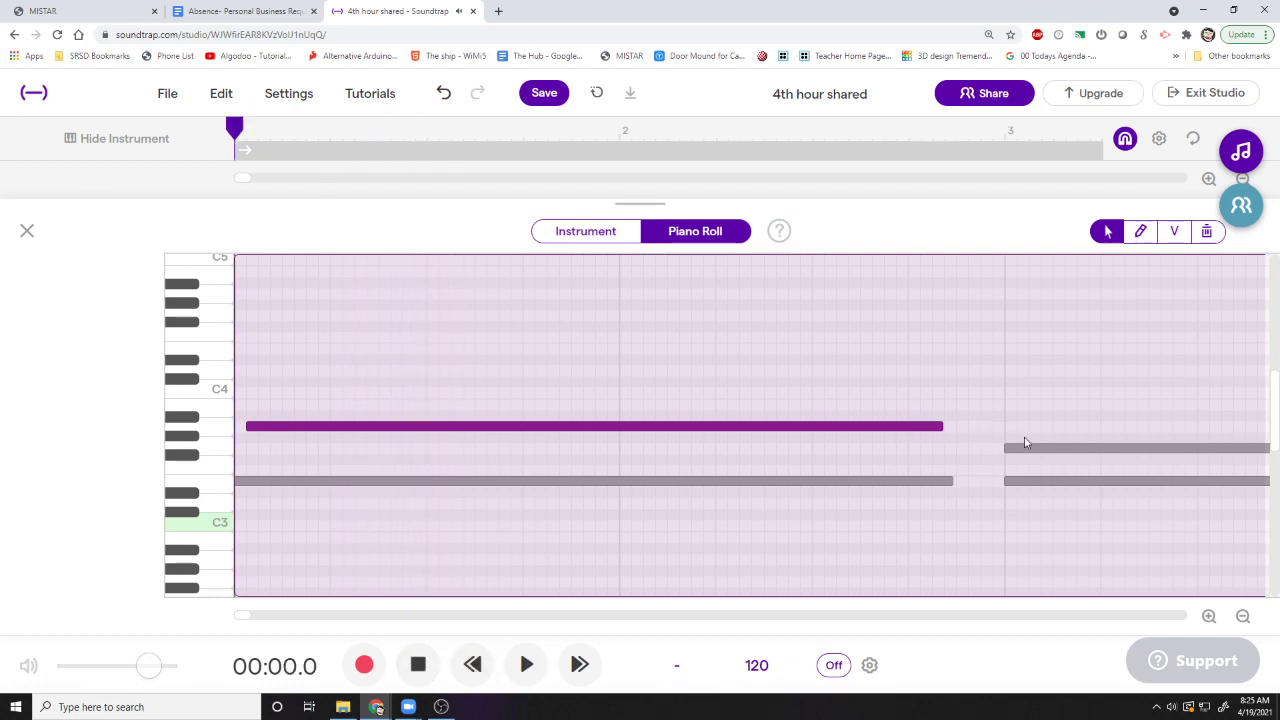
pyautogui.moveTo(1018, 451); pyautogui.dragTo(1030, 451)
pyautogui.click(29, 231)
pyautogui.click(524, 666)
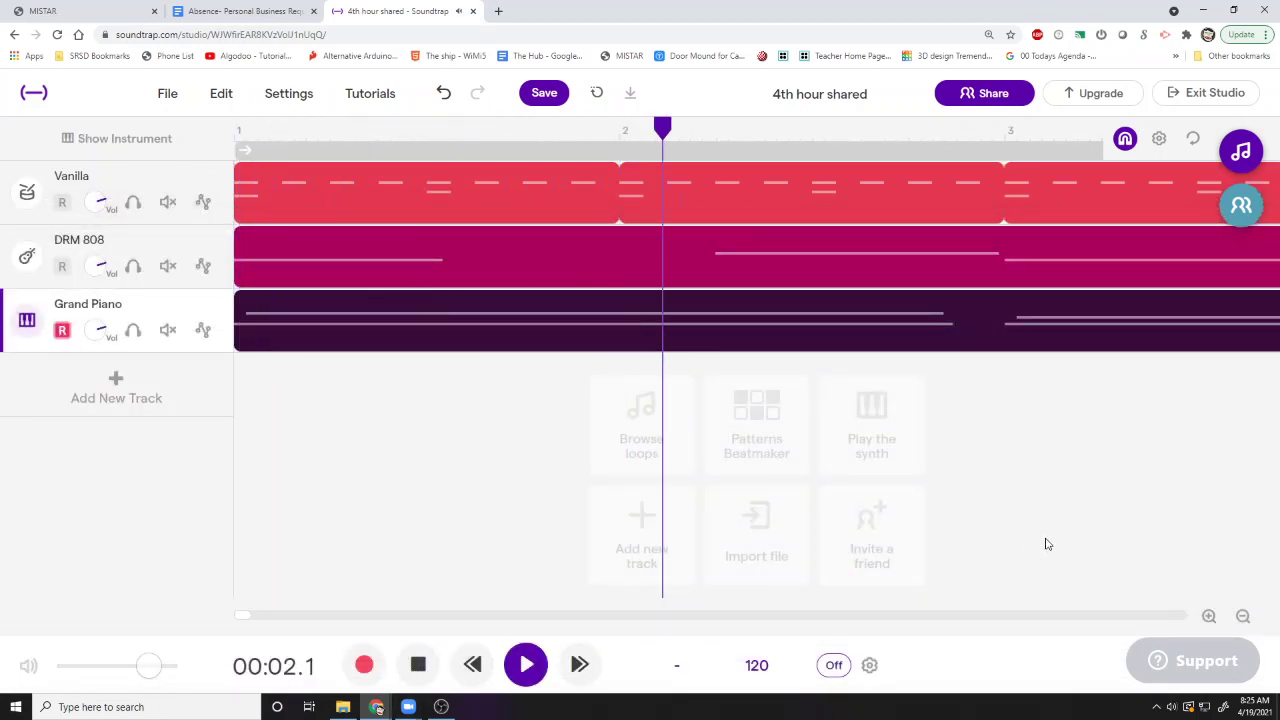
# - Drag the Grand Piano loop handle out to bar 25, then stop playback
pyautogui.click(1245, 622)
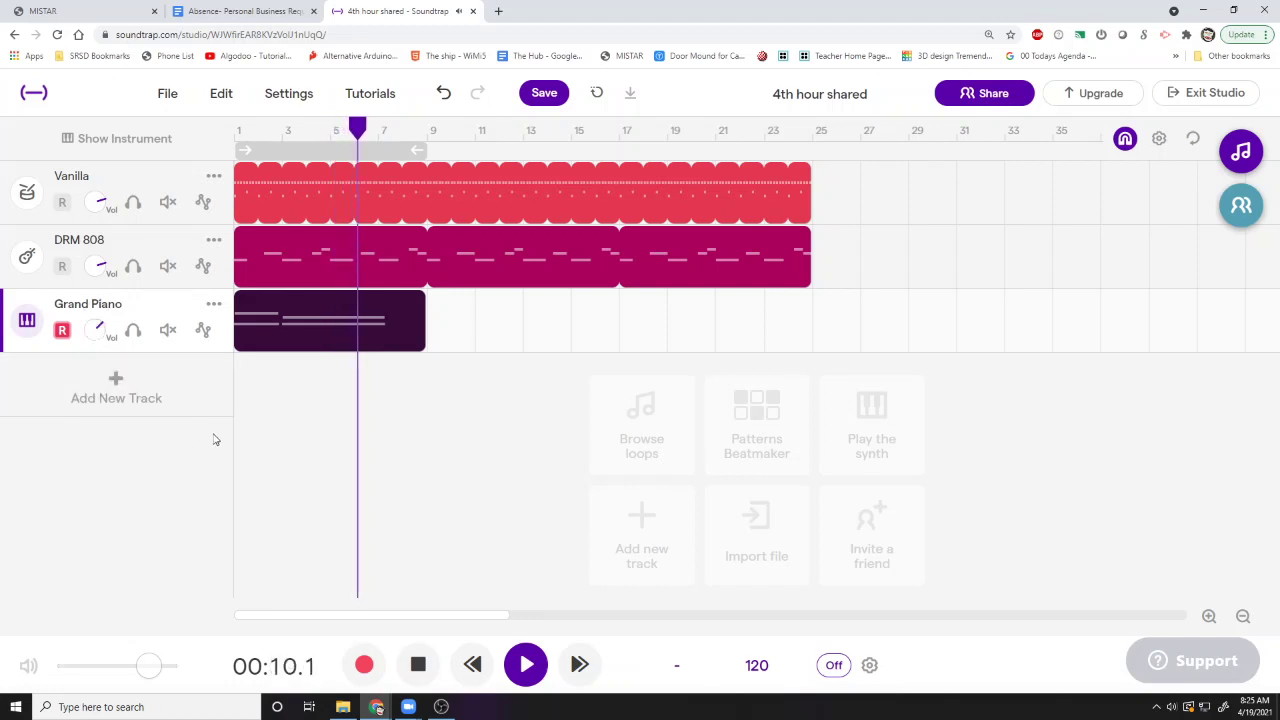
pyautogui.moveTo(386, 317)
pyautogui.moveTo(420, 297); pyautogui.dragTo(797, 318)
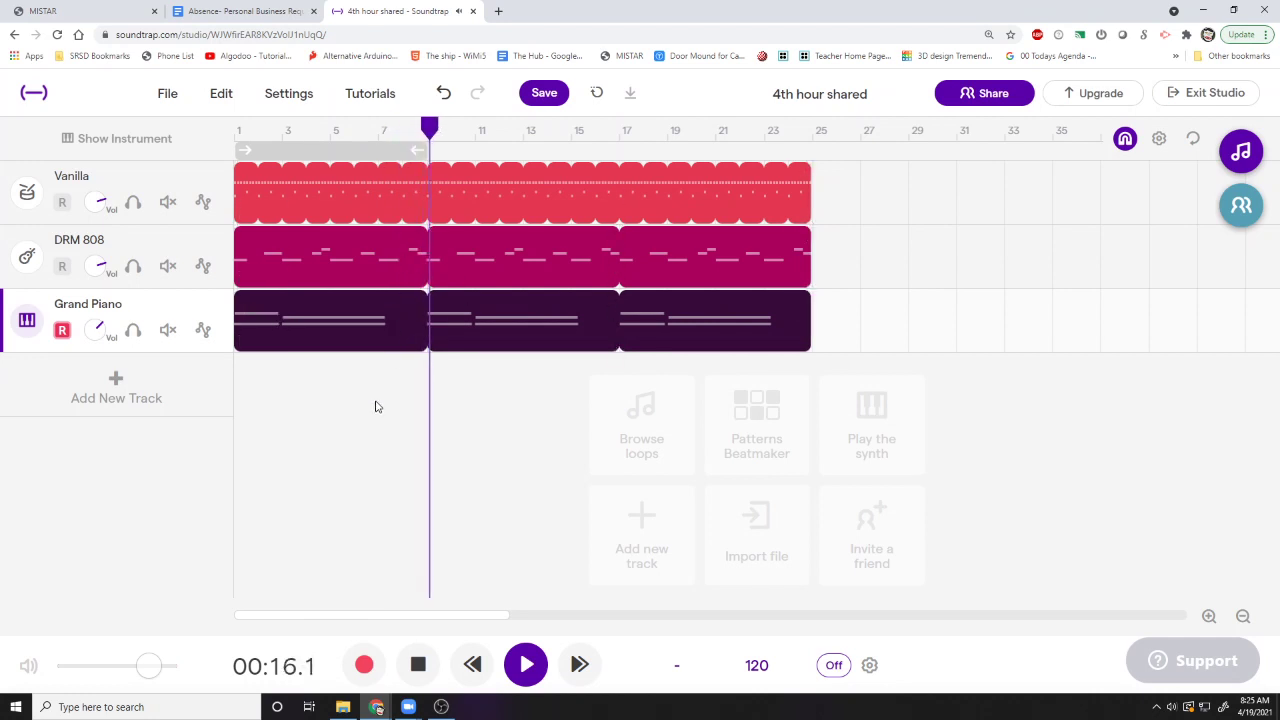
pyautogui.press('space')
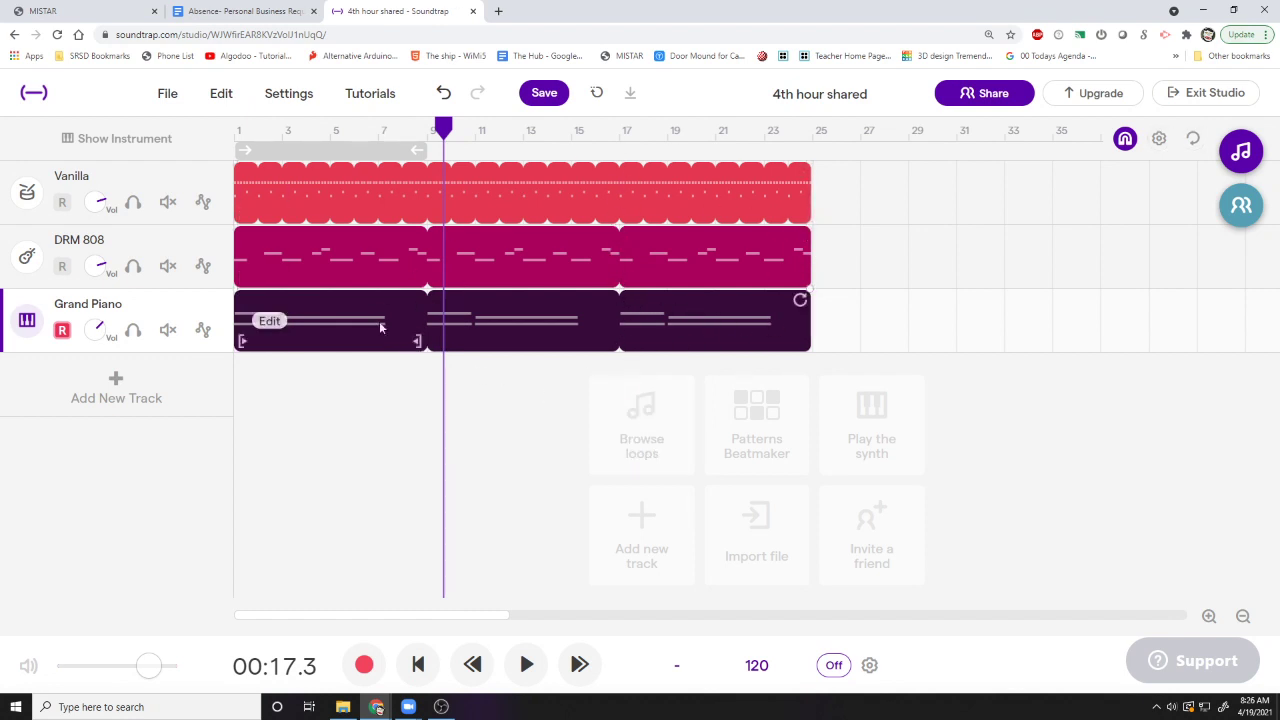
# - Save the '4th hour shared' project
pyautogui.click(443, 92)
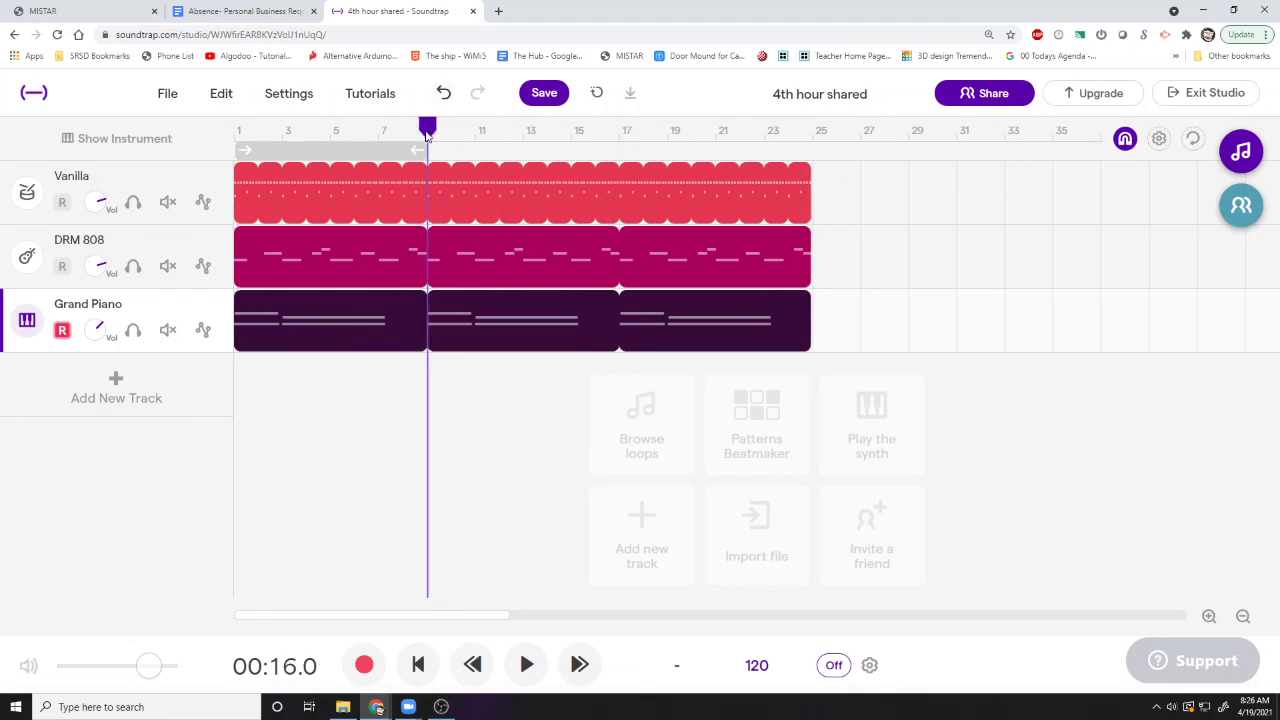
pyautogui.click(553, 92)
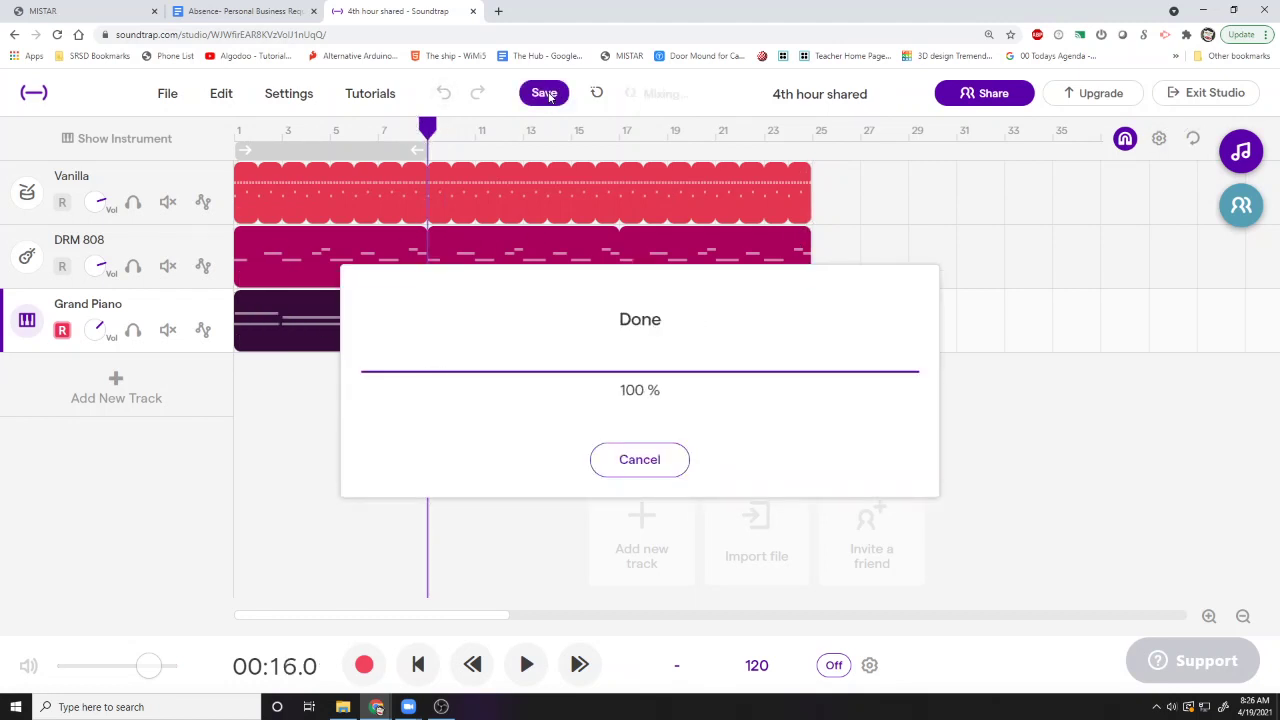